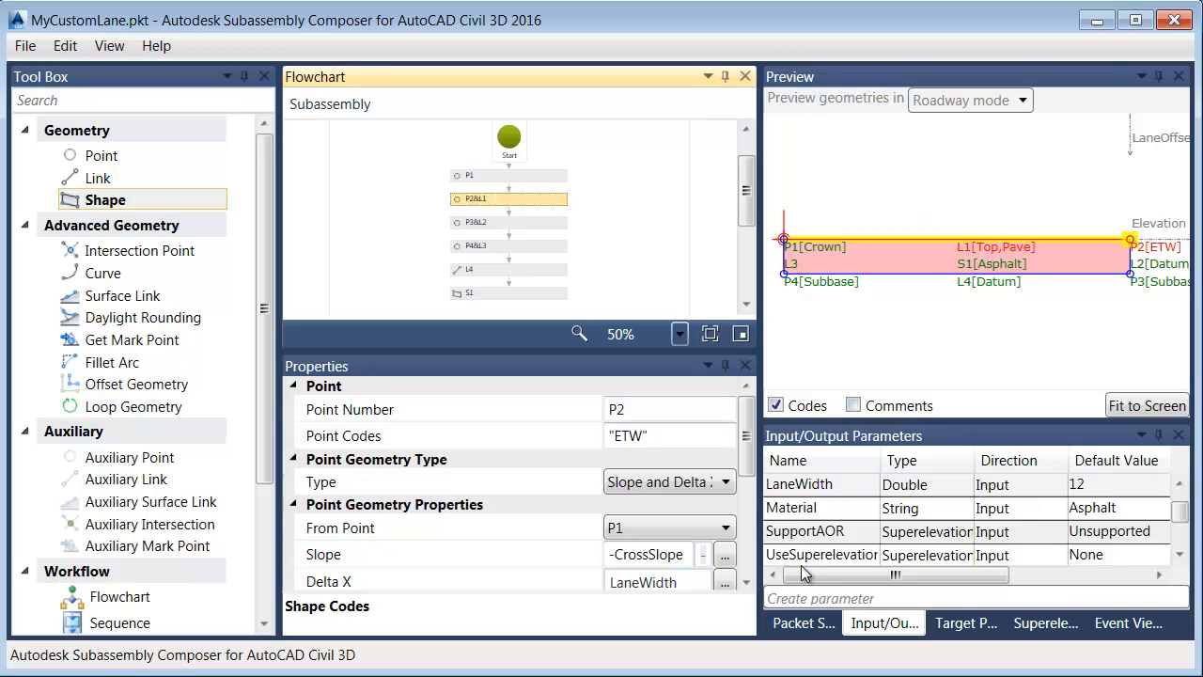
# In the packet settings, name the subassembly MyCustomLane and enter the description "Custom Lane Object"
pyautogui.click(799, 624)
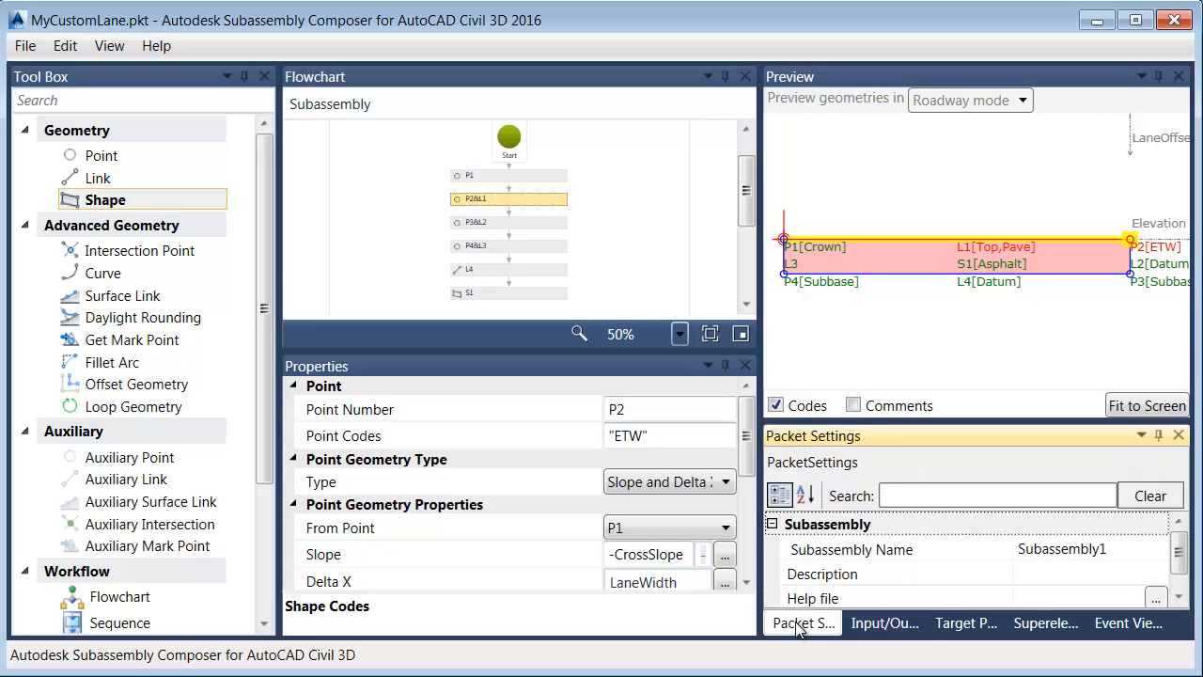
pyautogui.click(1034, 549)
pyautogui.doubleClick(1024, 554)
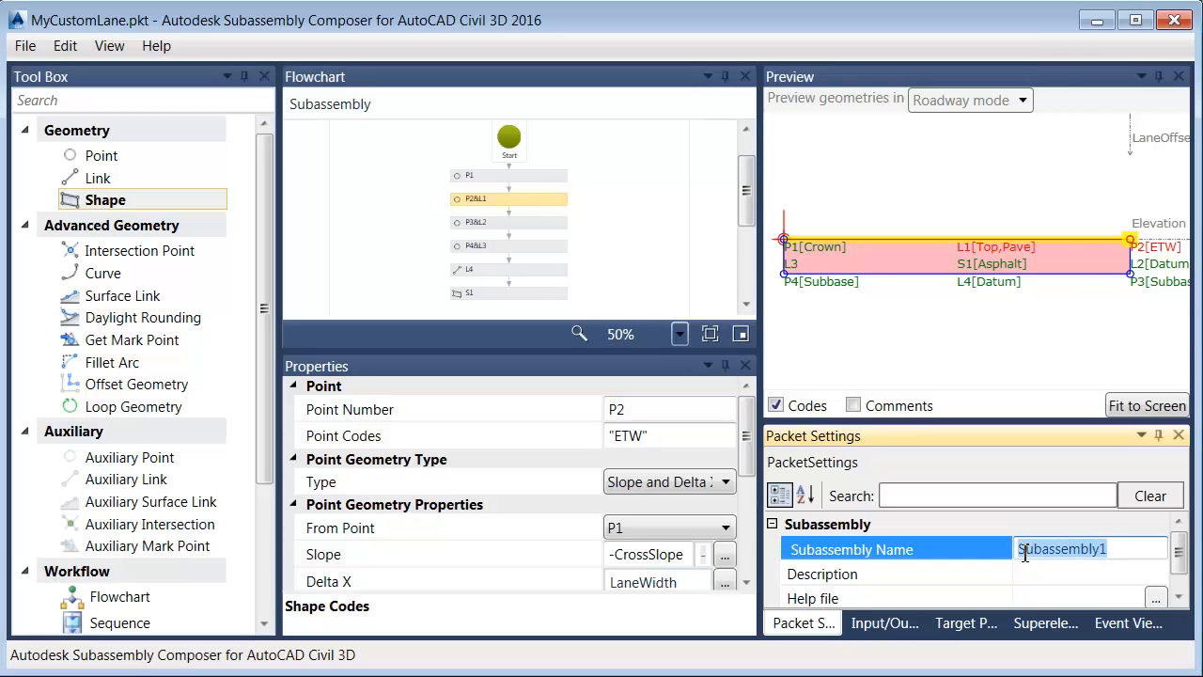
pyautogui.write('MyCustomLane')
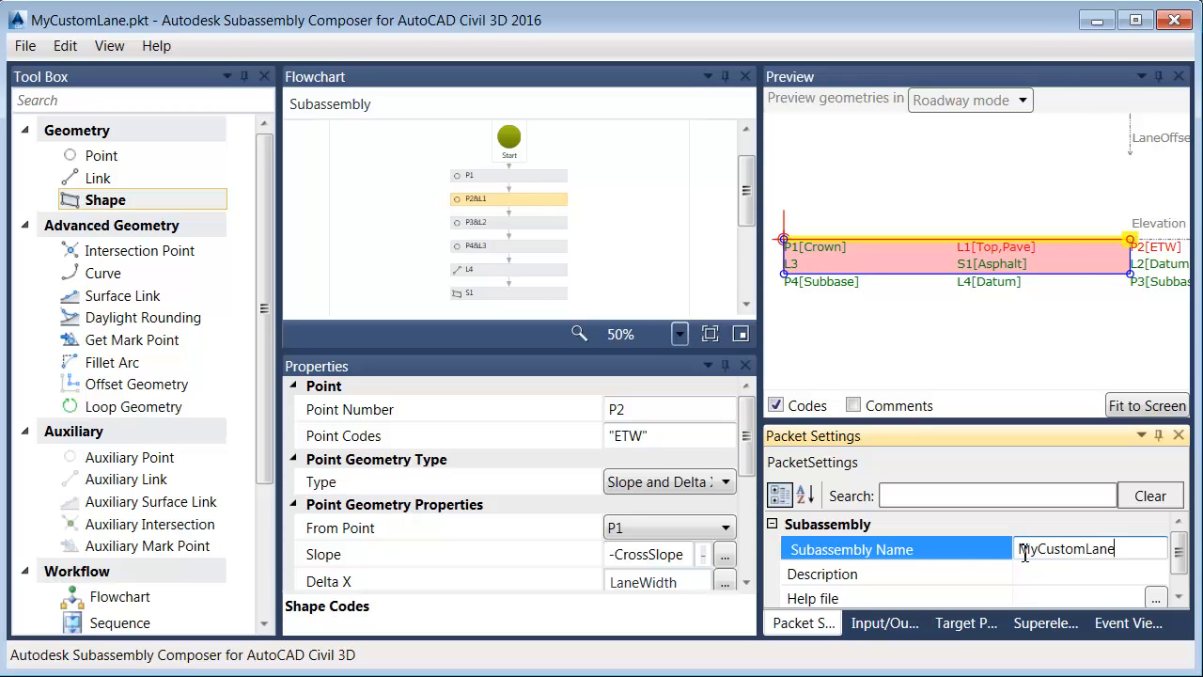
pyautogui.click(1043, 573)
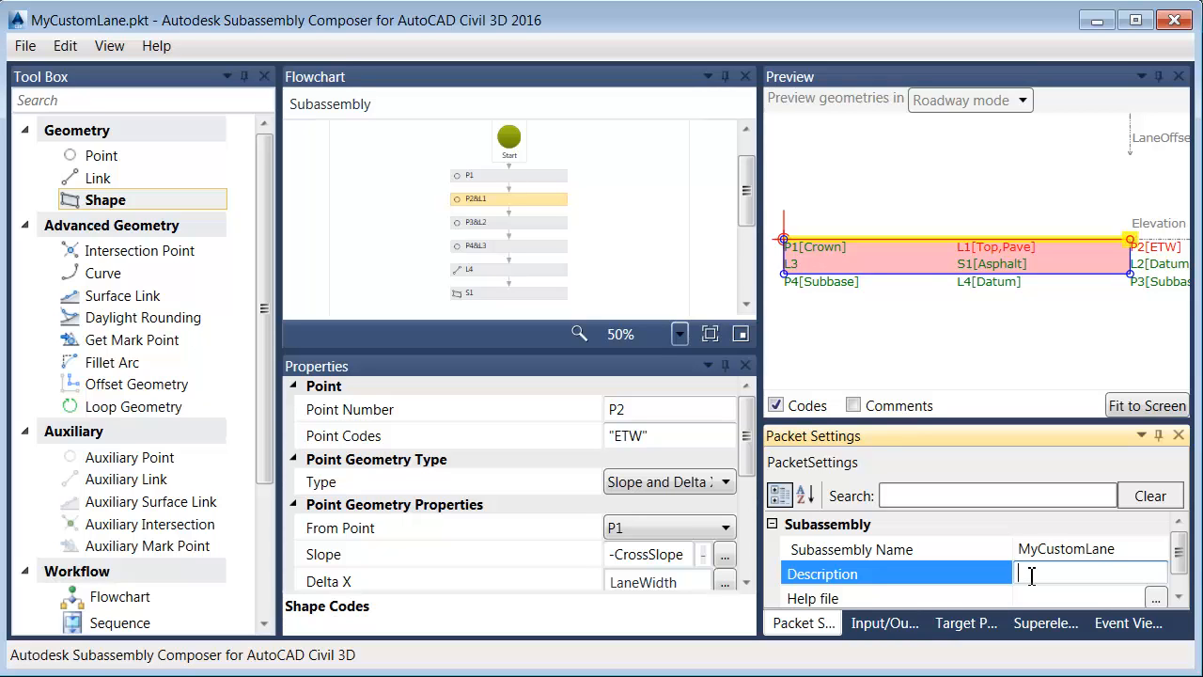
pyautogui.write('Custom Lane Object')
pyautogui.click(1034, 597)
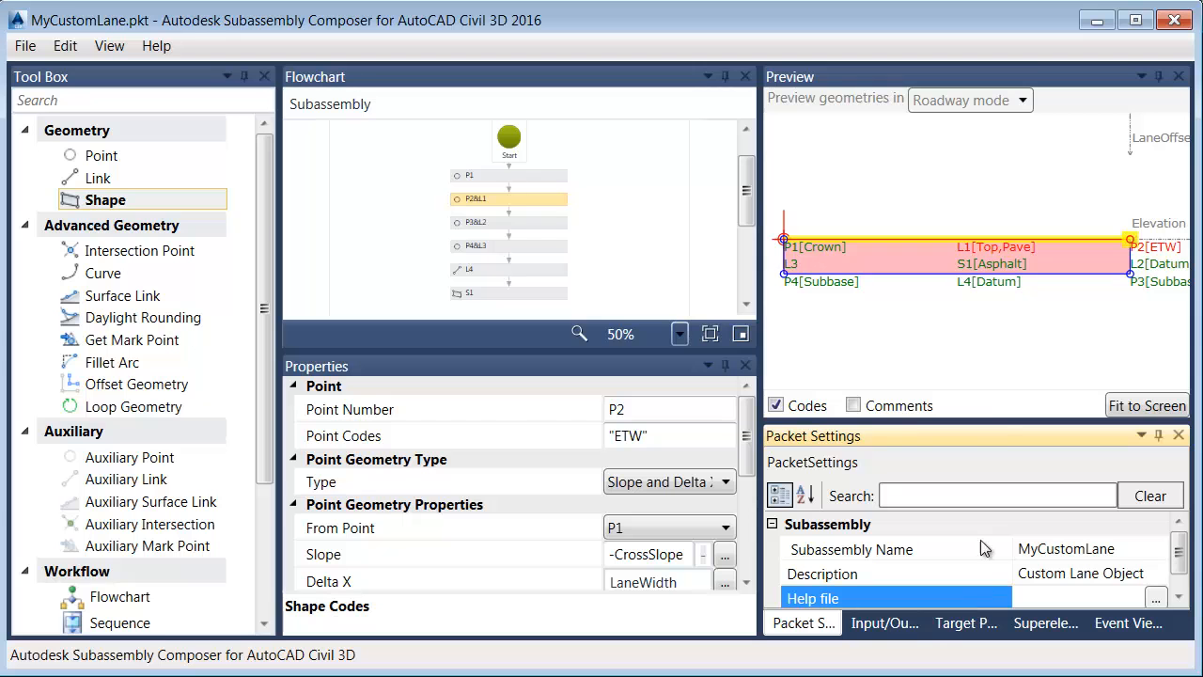
# Enlarge the packet settings area and check which file types the help file and image settings accept, without choosing a file
pyautogui.moveTo(998, 420); pyautogui.dragTo(998, 311)
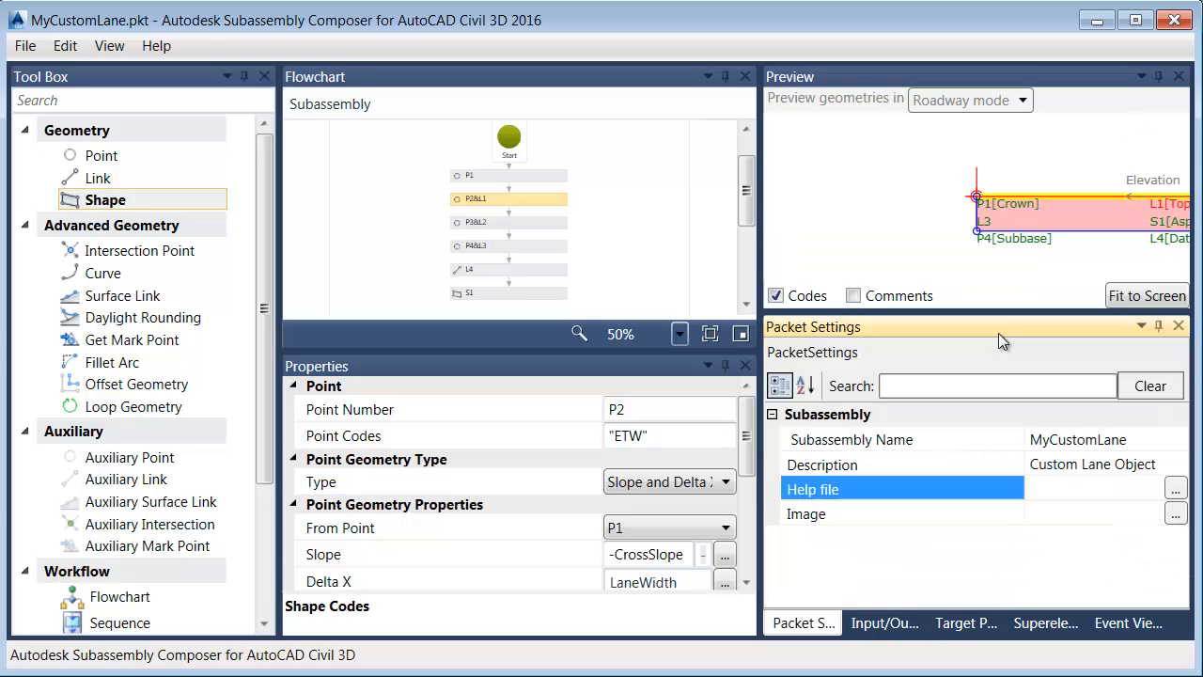
pyautogui.click(1175, 489)
pyautogui.click(865, 523)
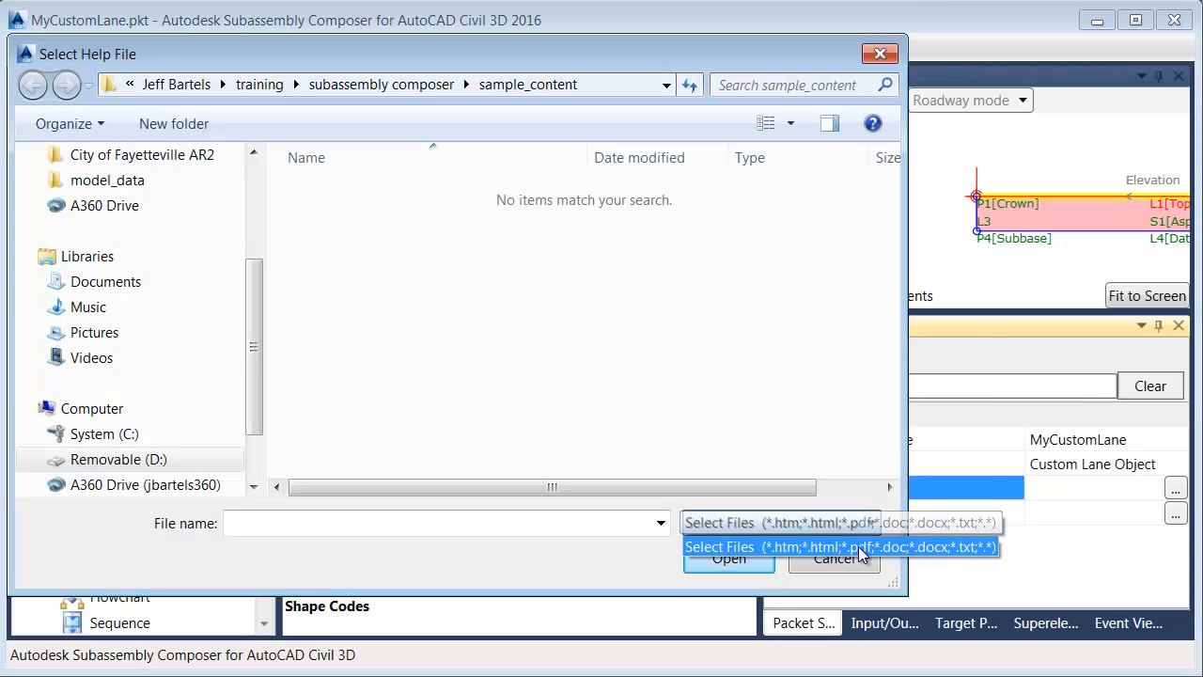
pyautogui.click(893, 531)
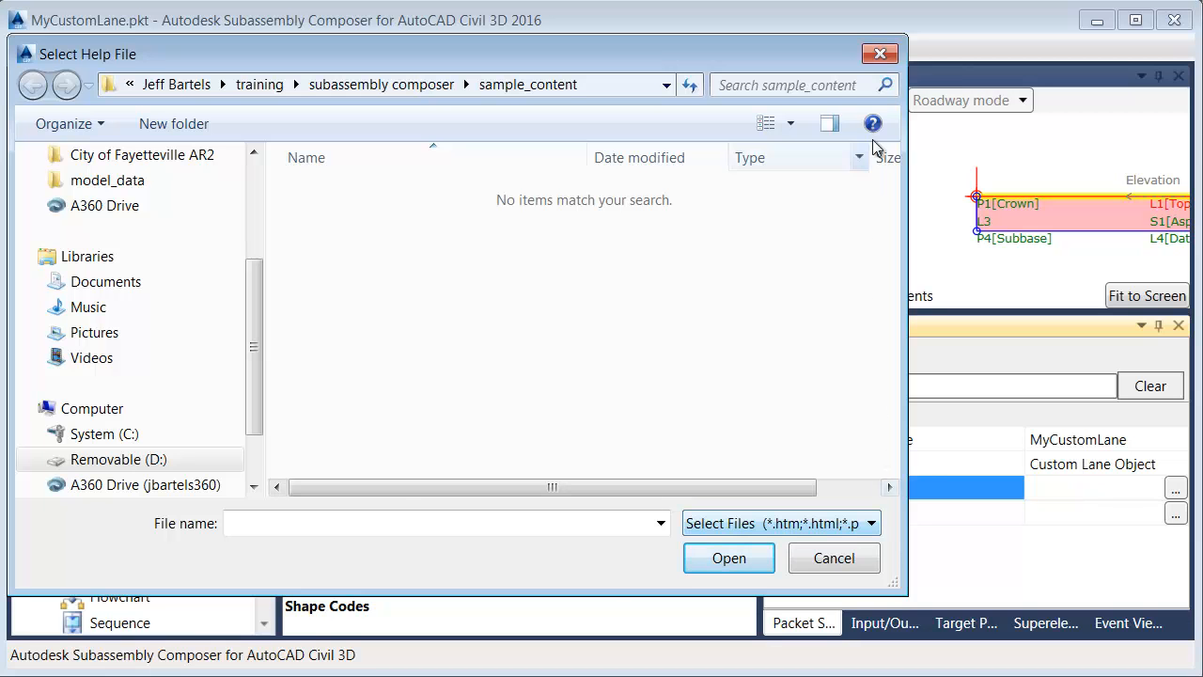
pyautogui.click(880, 54)
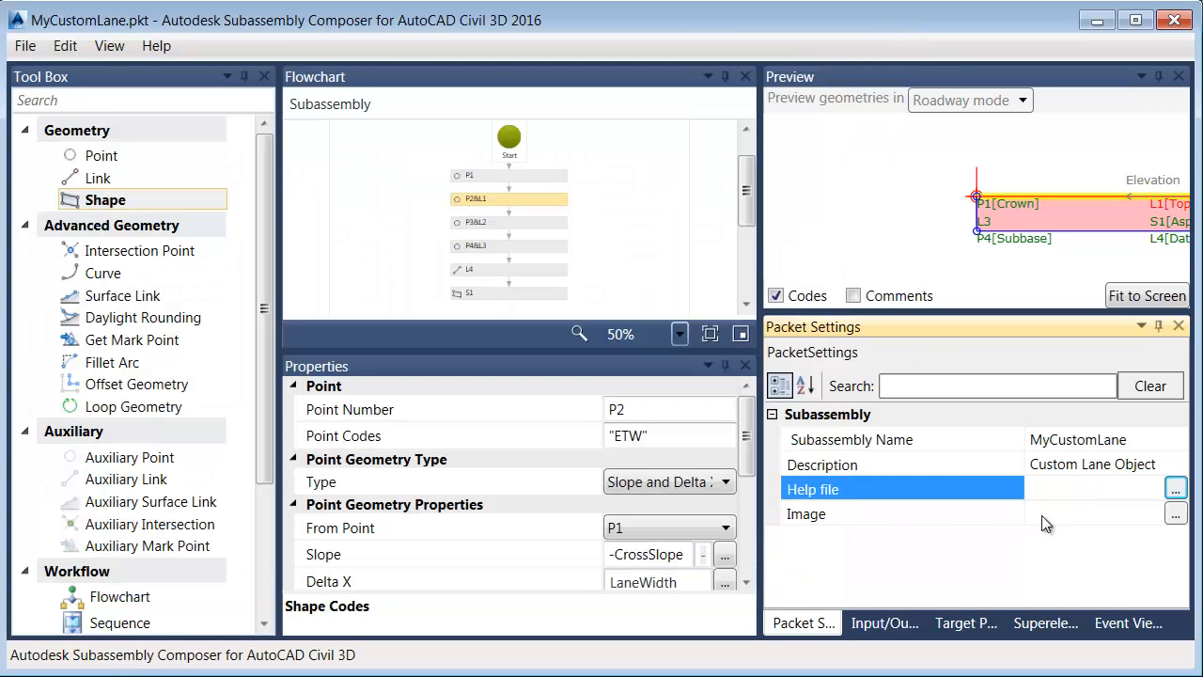
pyautogui.click(1174, 513)
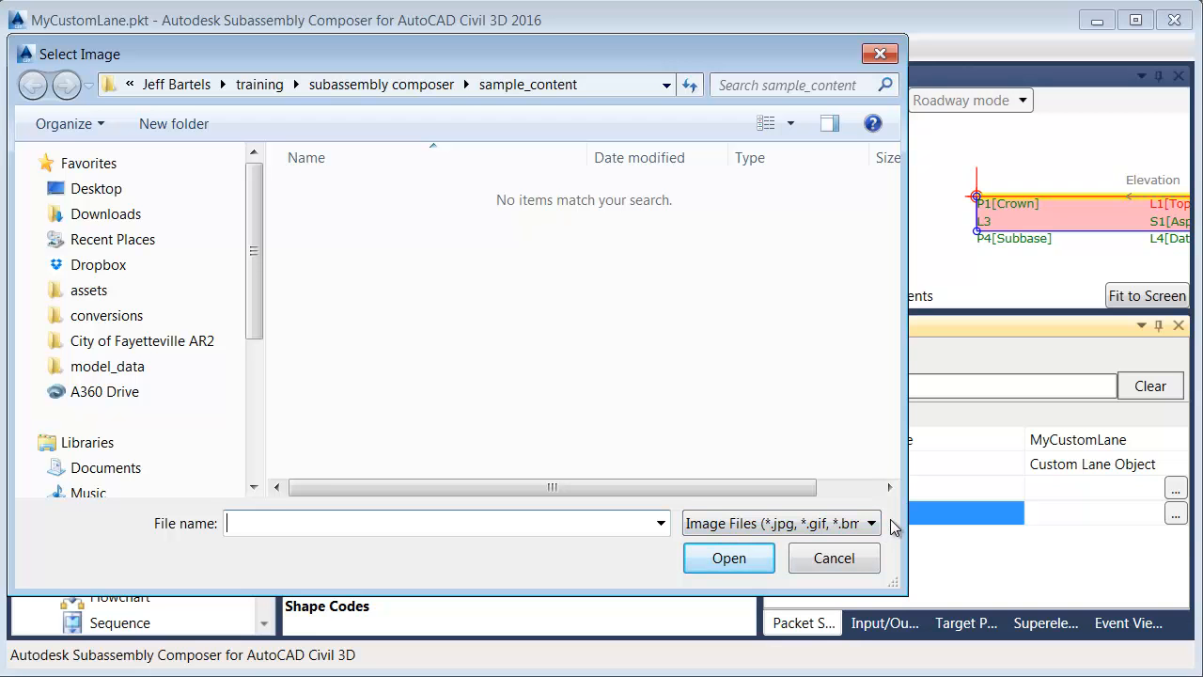
pyautogui.click(879, 54)
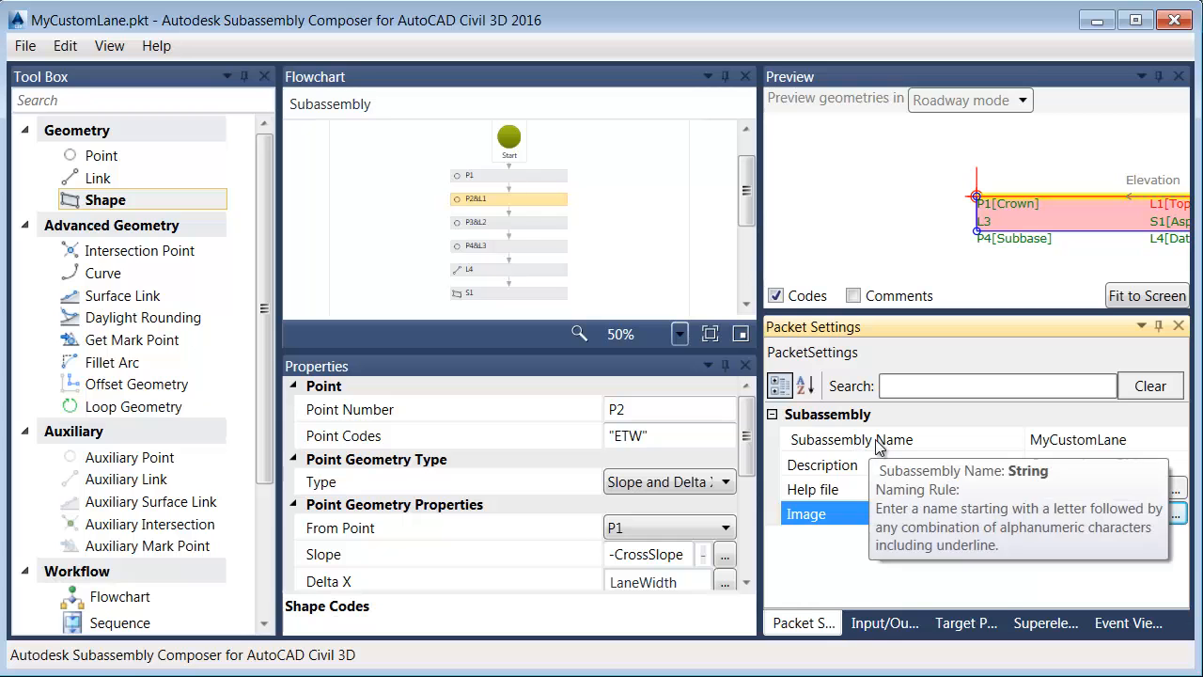
# Save the subassembly packet as MyCustomLane in the sample_content folder
pyautogui.click(26, 47)
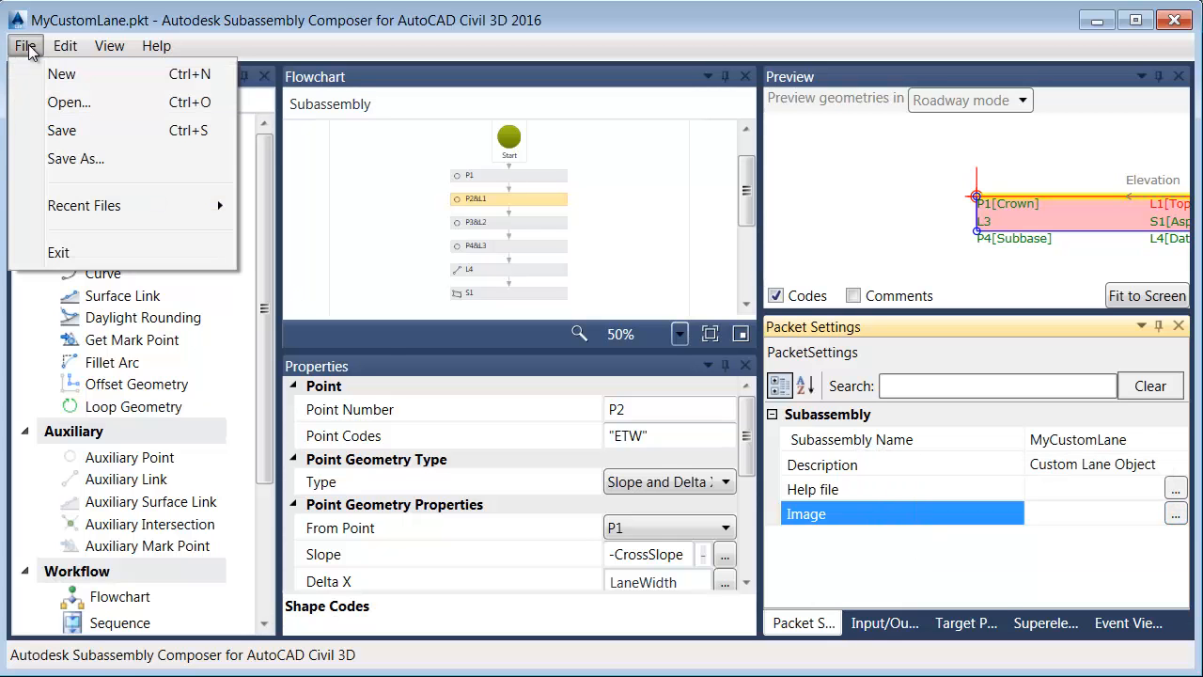
pyautogui.click(56, 157)
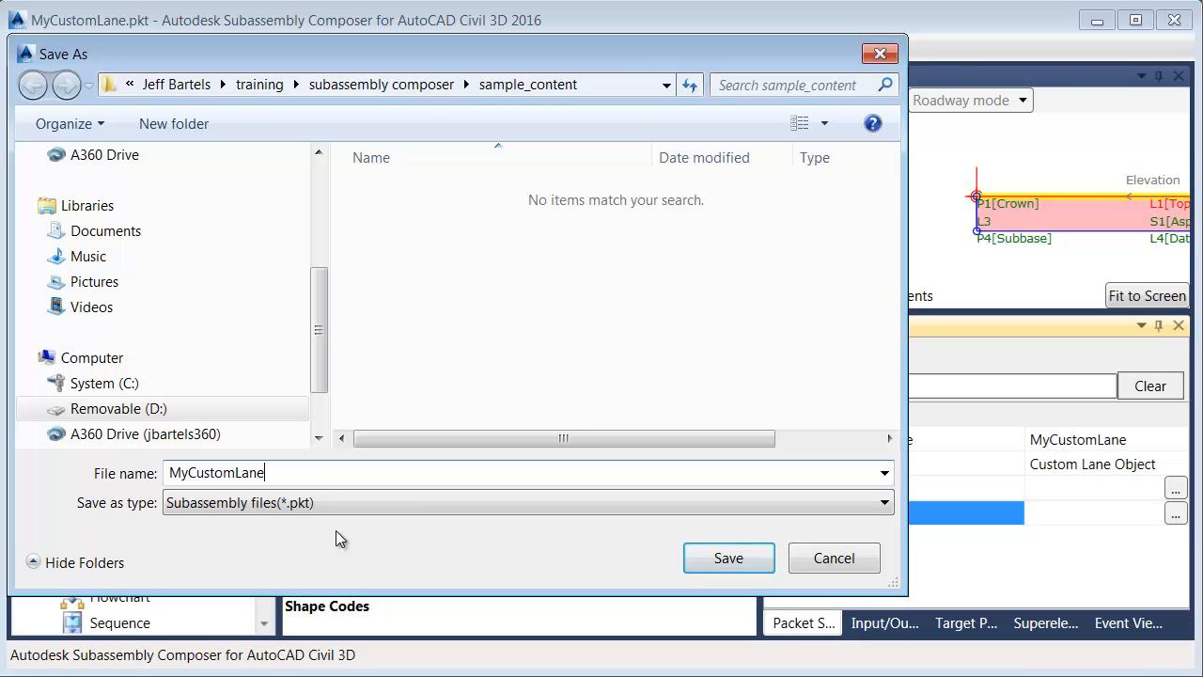
pyautogui.click(743, 556)
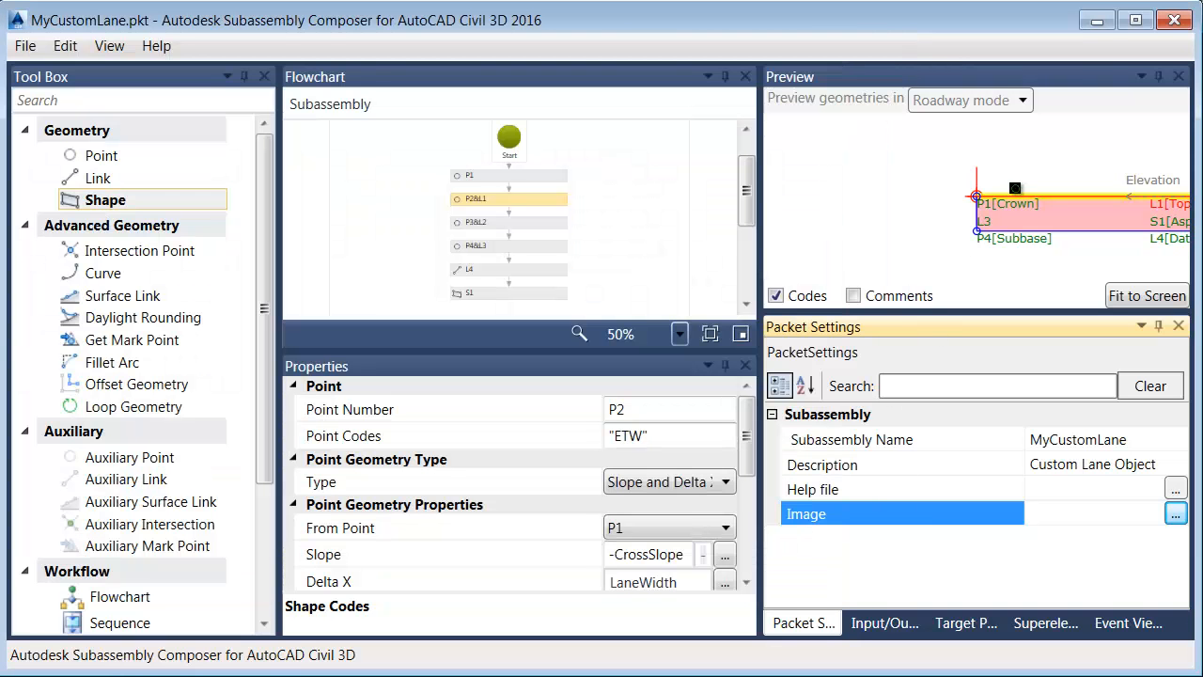
# Switch to Civil 3D and examine the First Street alignment's superelevation data in the tabular editor
pyautogui.click(1096, 23)
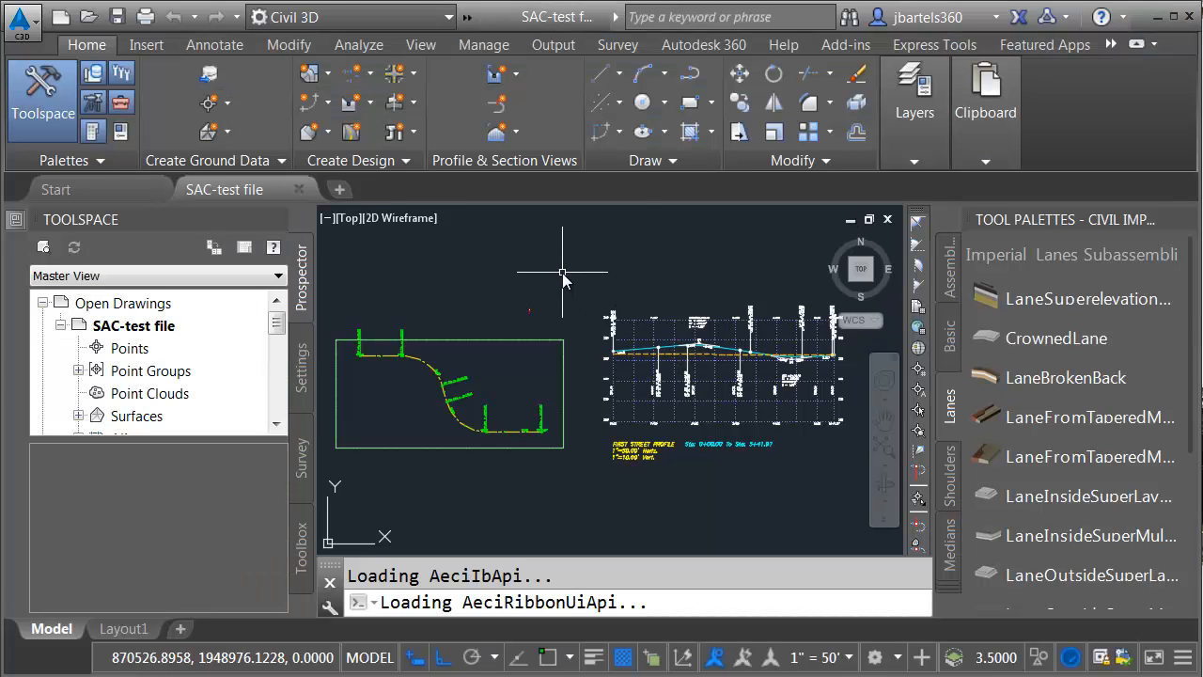
pyautogui.click(615, 17)
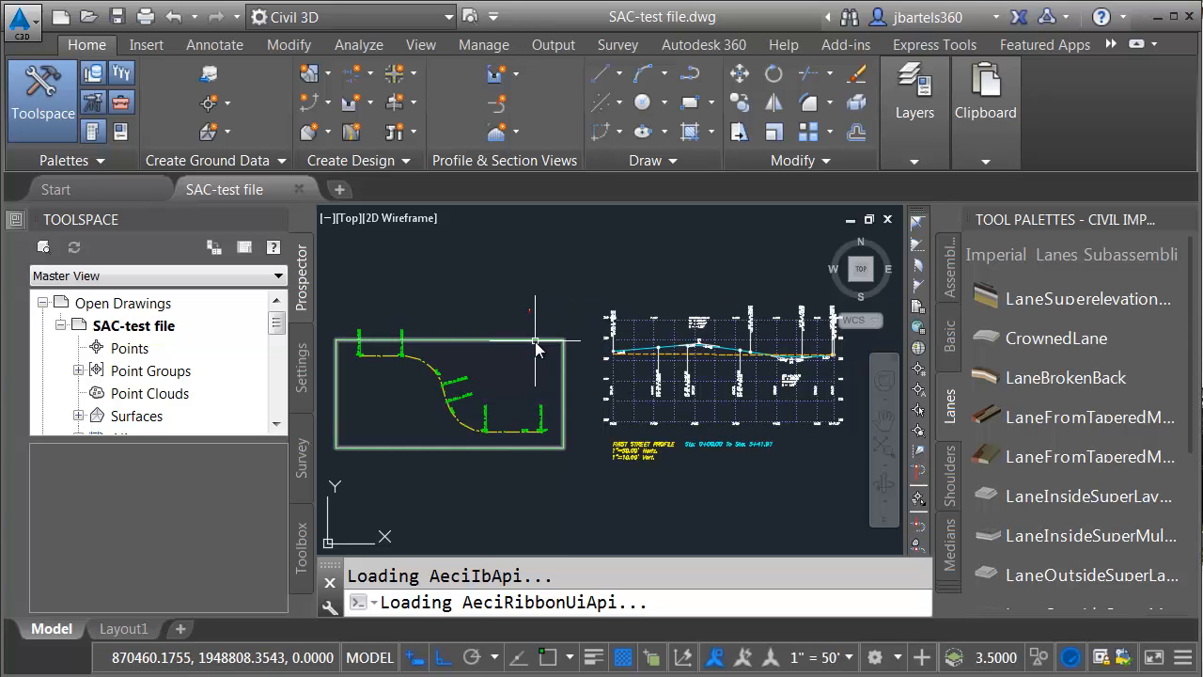
pyautogui.scroll(8, 413, 362)
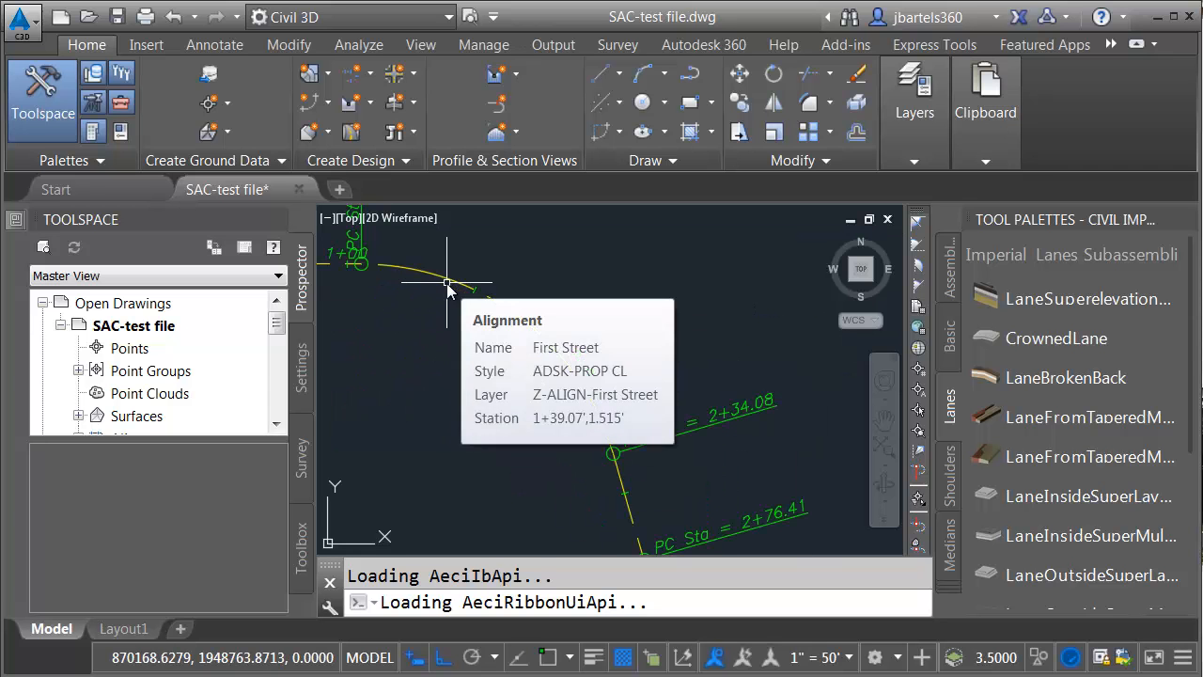
pyautogui.click(447, 282)
pyautogui.click(702, 111)
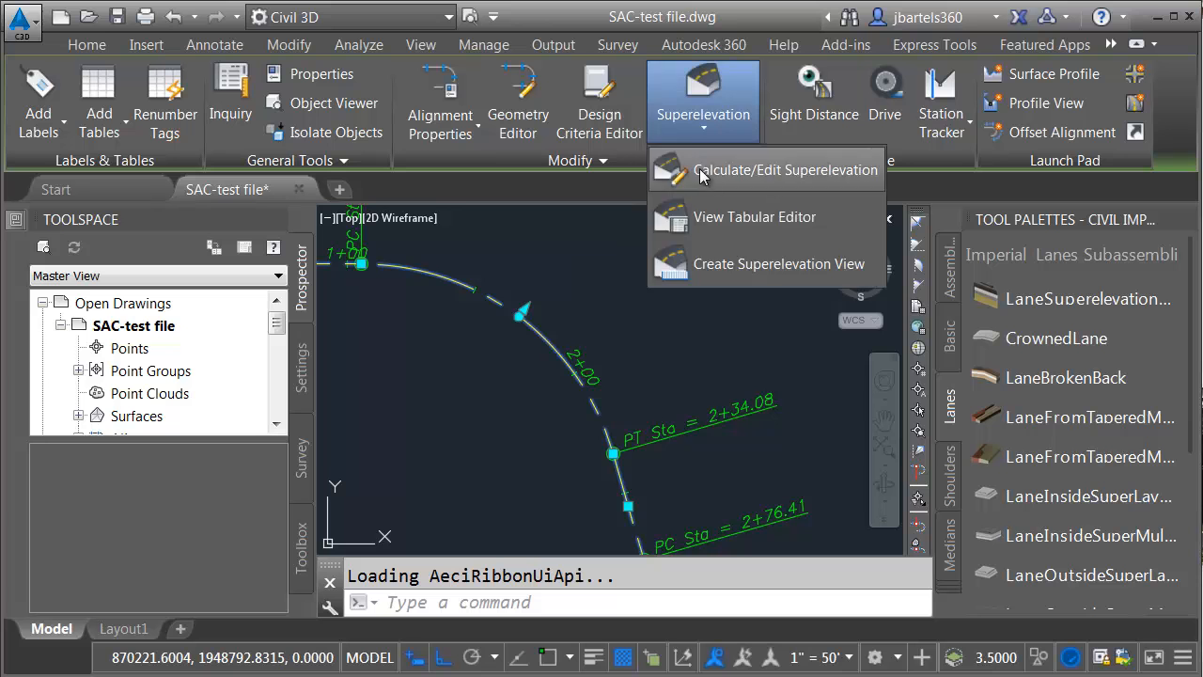
pyautogui.click(704, 219)
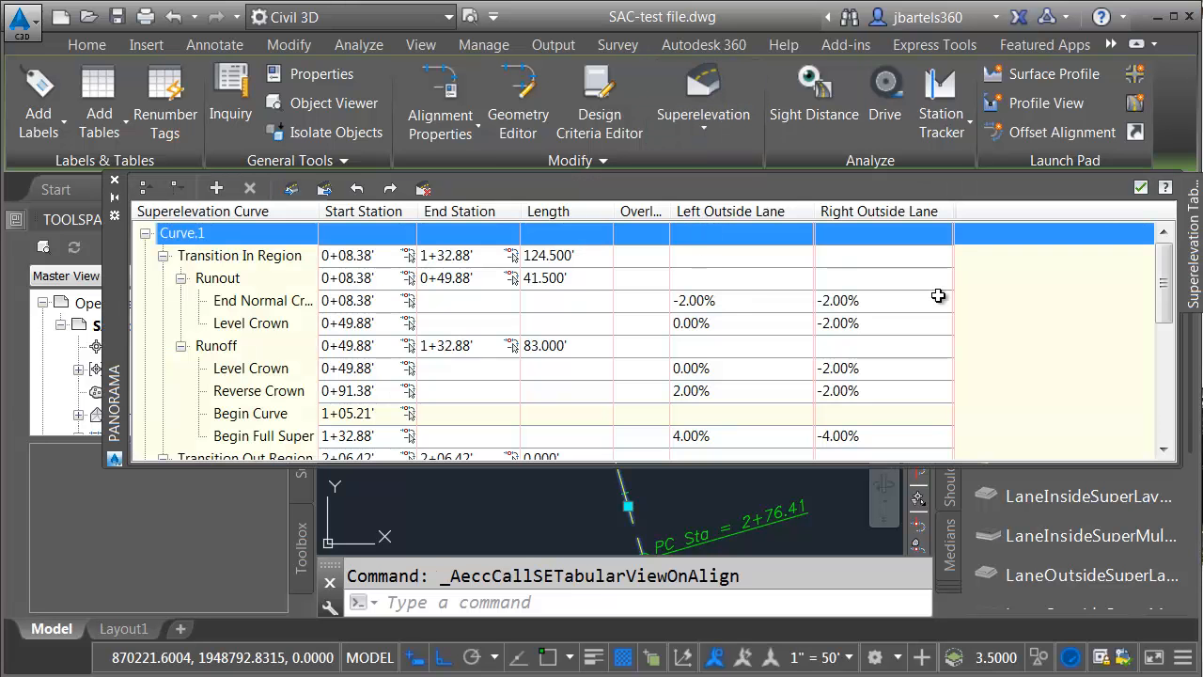
pyautogui.moveTo(1165, 281)
pyautogui.mouseDown()
pyautogui.moveTo(1168, 365)
pyautogui.moveTo(1168, 247)
pyautogui.mouseUp()
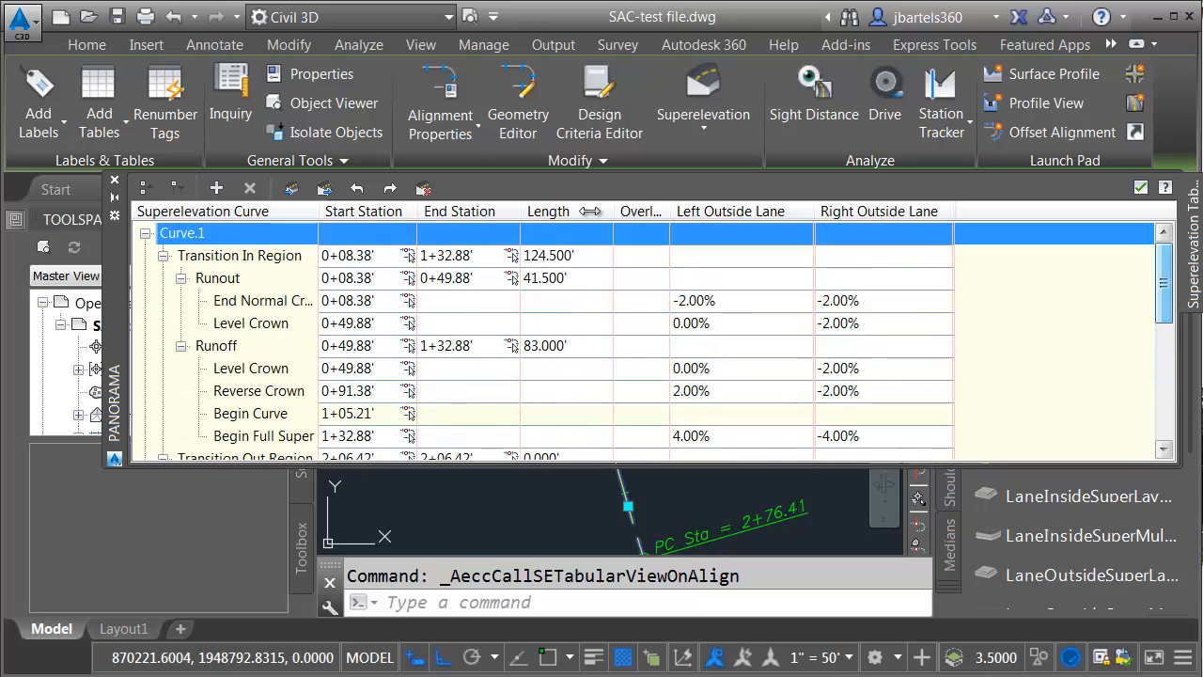
pyautogui.click(114, 179)
pyautogui.press('Escape')
# Close the Toolspace and select the empty assembly in the SAC-test file drawing
pyautogui.scroll(-4, 671, 361)
pyautogui.moveTo(719, 373); pyautogui.dragTo(457, 392, button='middle')
pyautogui.scroll(2, 623, 359)
pyautogui.scroll(2, 623, 360)
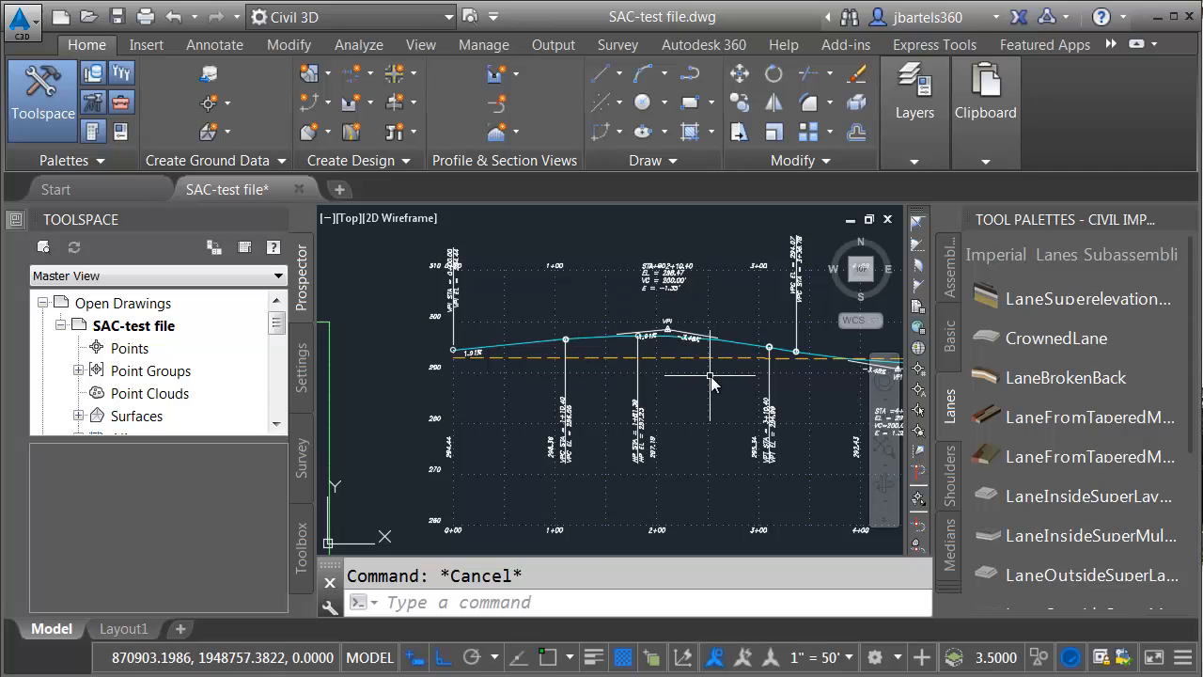
pyautogui.scroll(-3, 711, 376)
pyautogui.scroll(5, 556, 338)
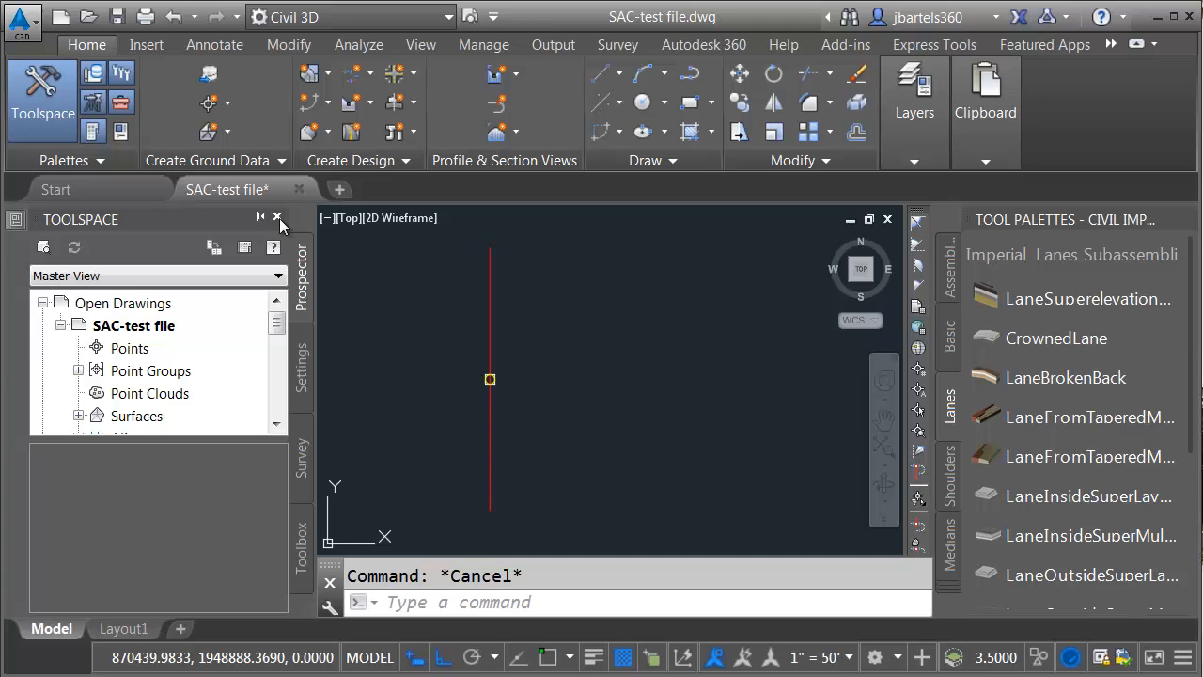
pyautogui.click(279, 217)
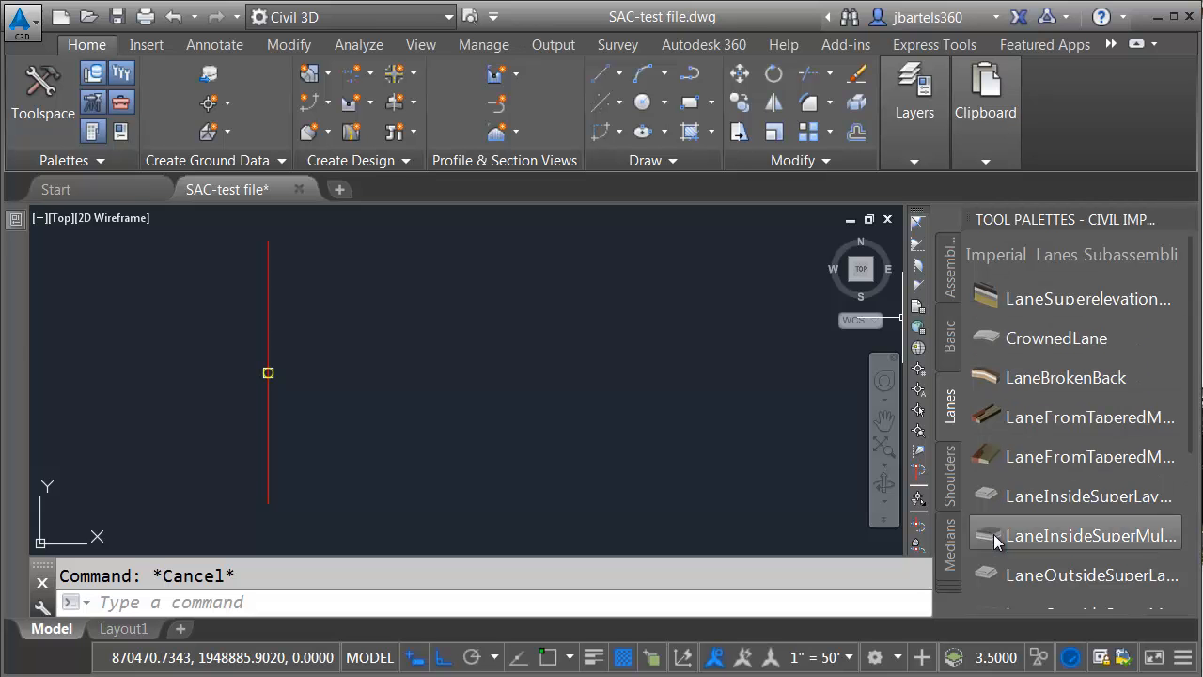
pyautogui.click(268, 306)
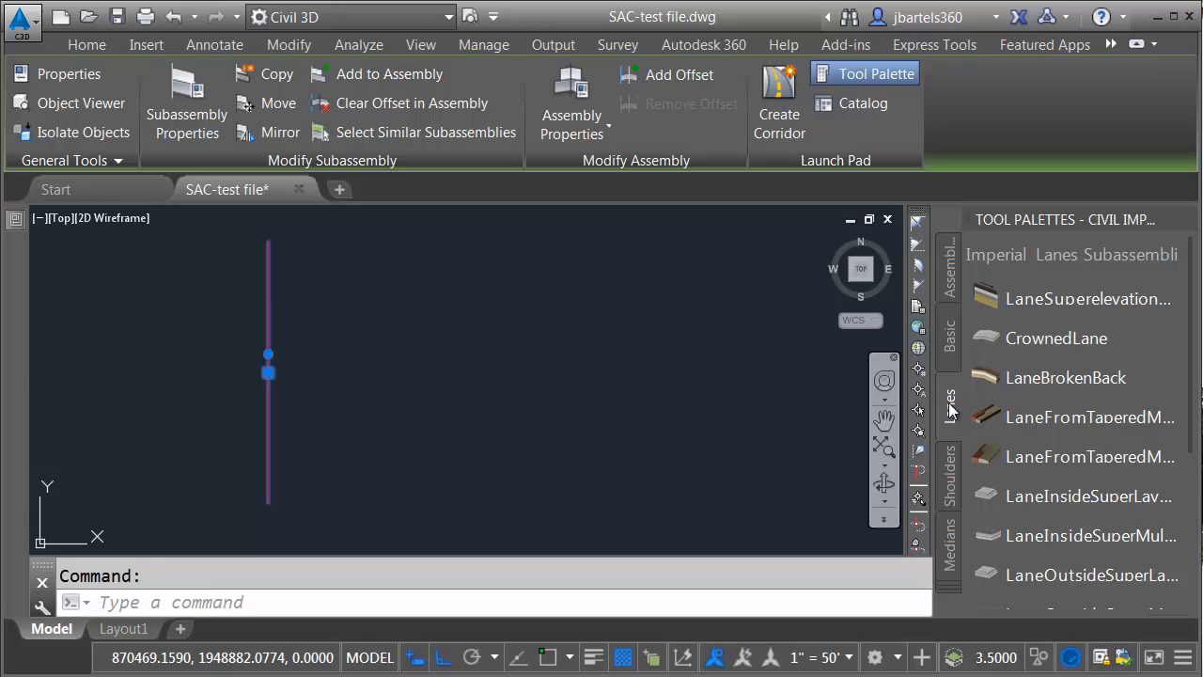
# Create a new tool palette named Custom
pyautogui.rightClick(951, 406)
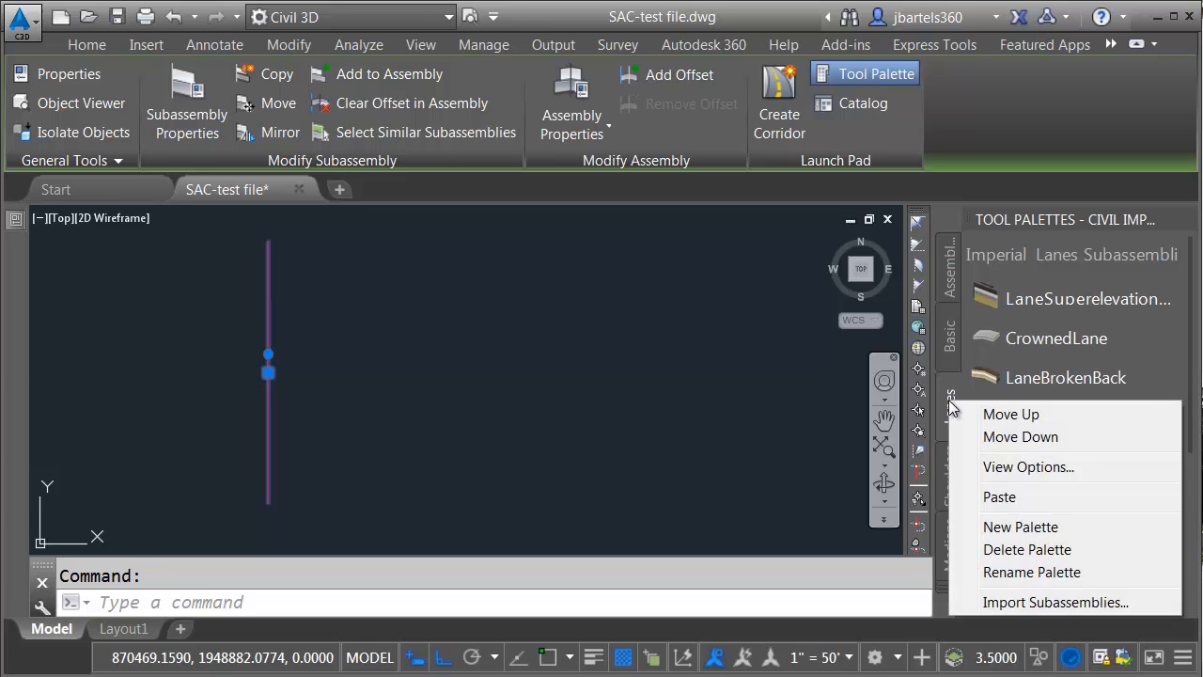
pyautogui.click(976, 529)
pyautogui.write('Custom')
pyautogui.press('Return')
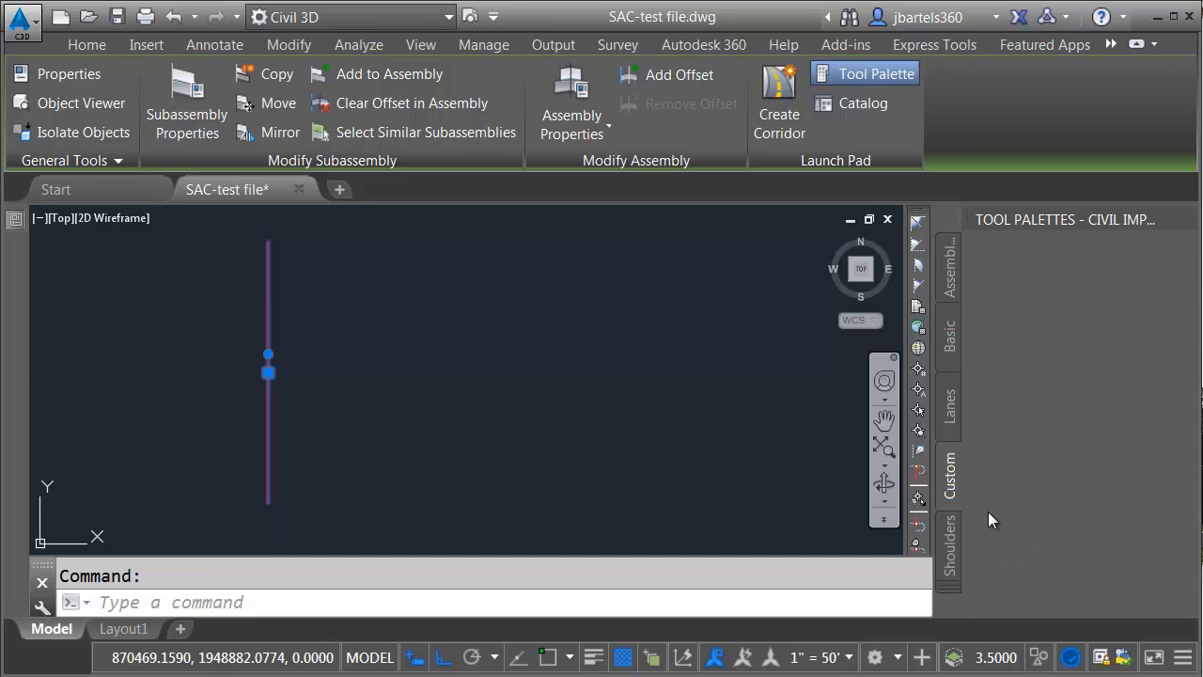
# Import the MyCustomLane.pkt subassembly from the sample_content folder into the Custom tool palette
pyautogui.rightClick(951, 479)
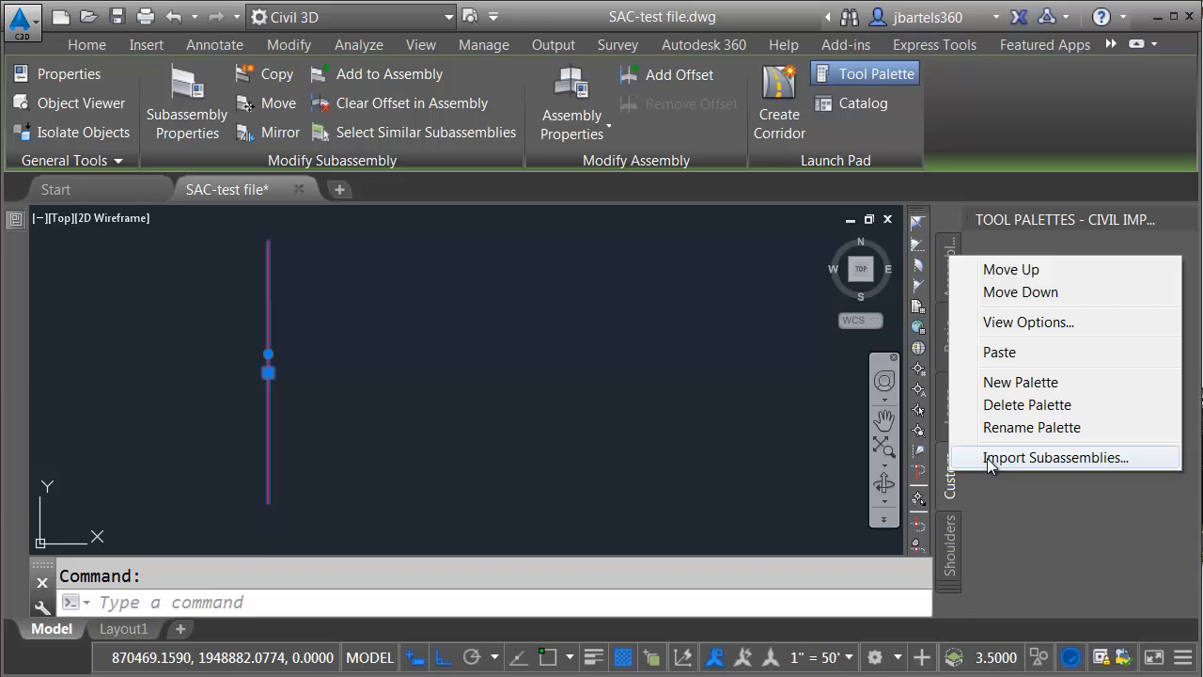
pyautogui.click(987, 458)
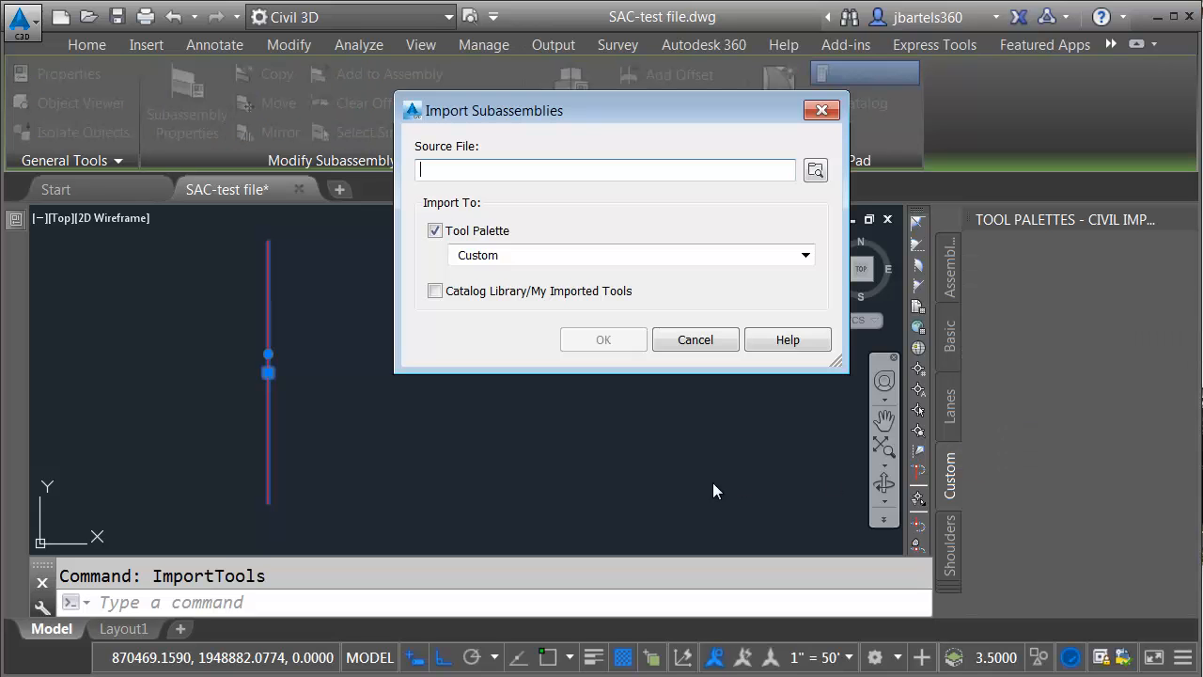
pyautogui.click(816, 169)
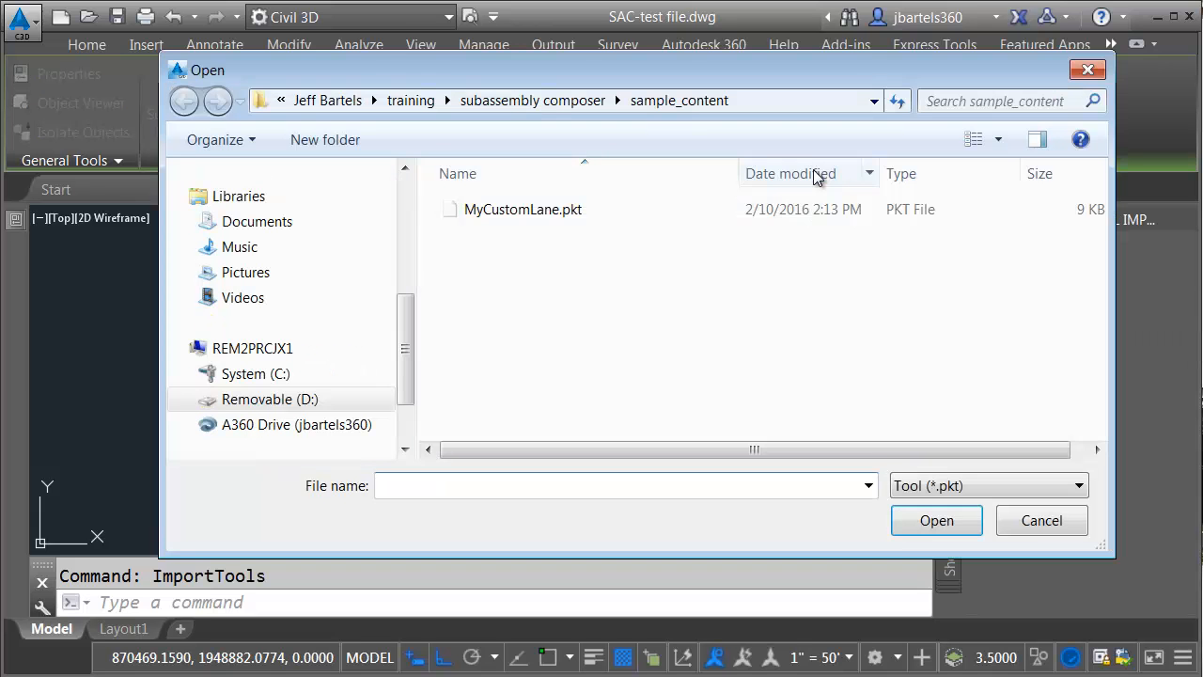
pyautogui.click(512, 215)
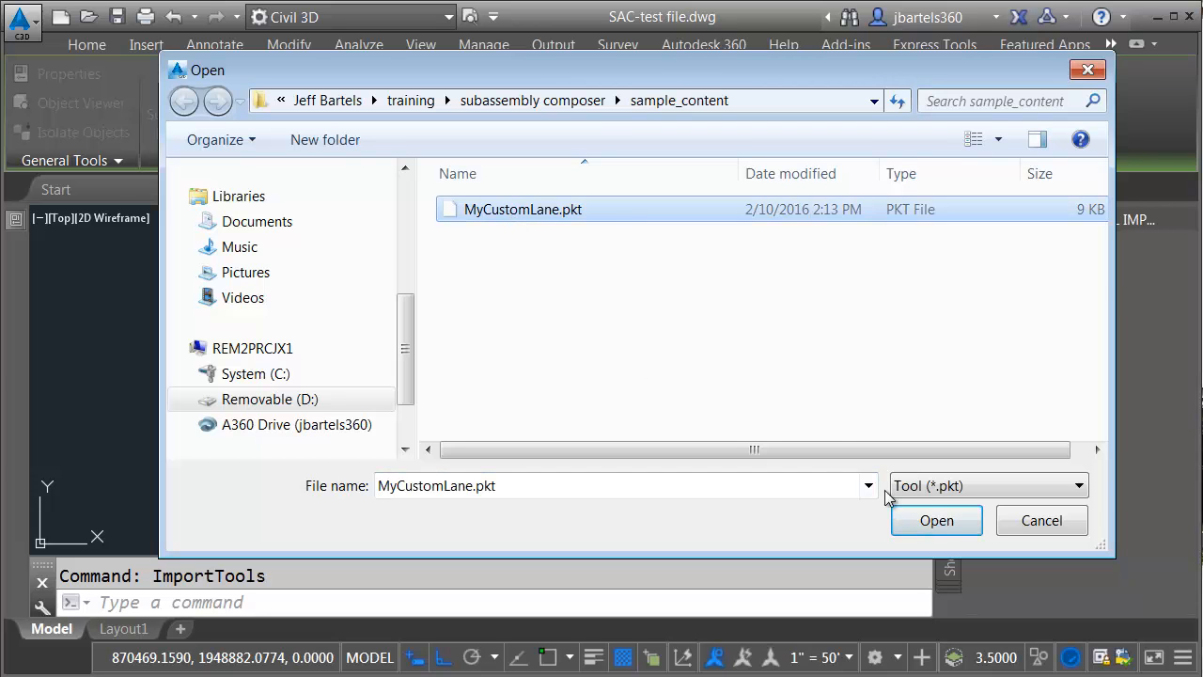
pyautogui.click(927, 522)
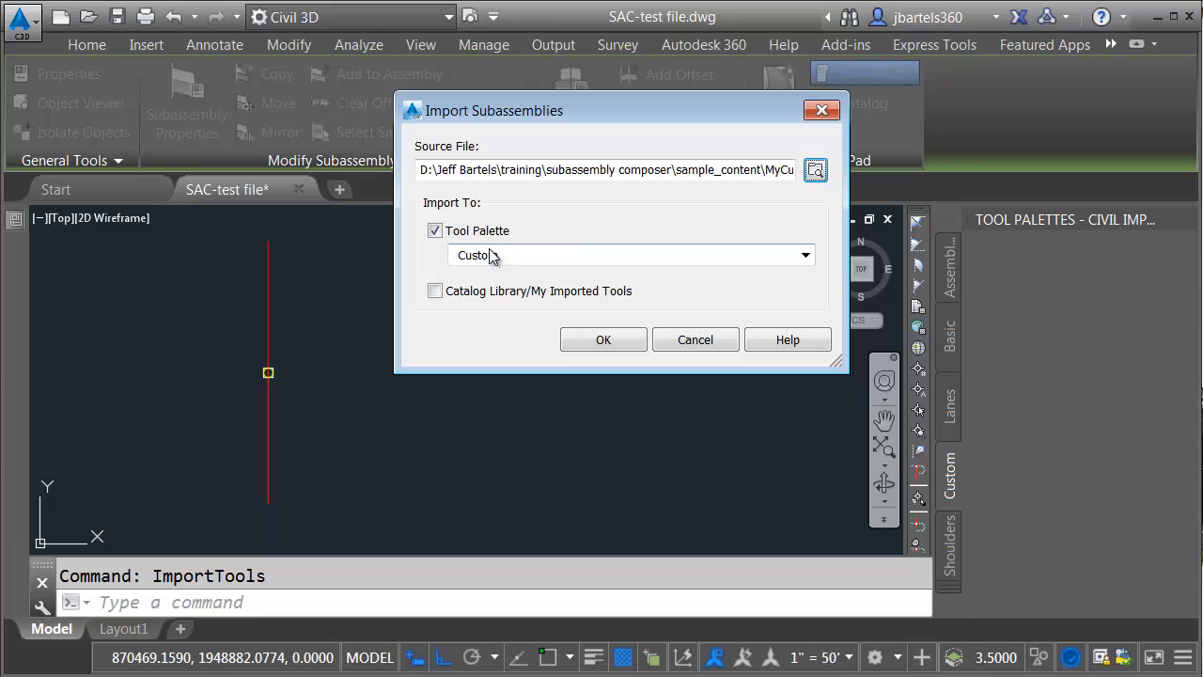
pyautogui.click(586, 347)
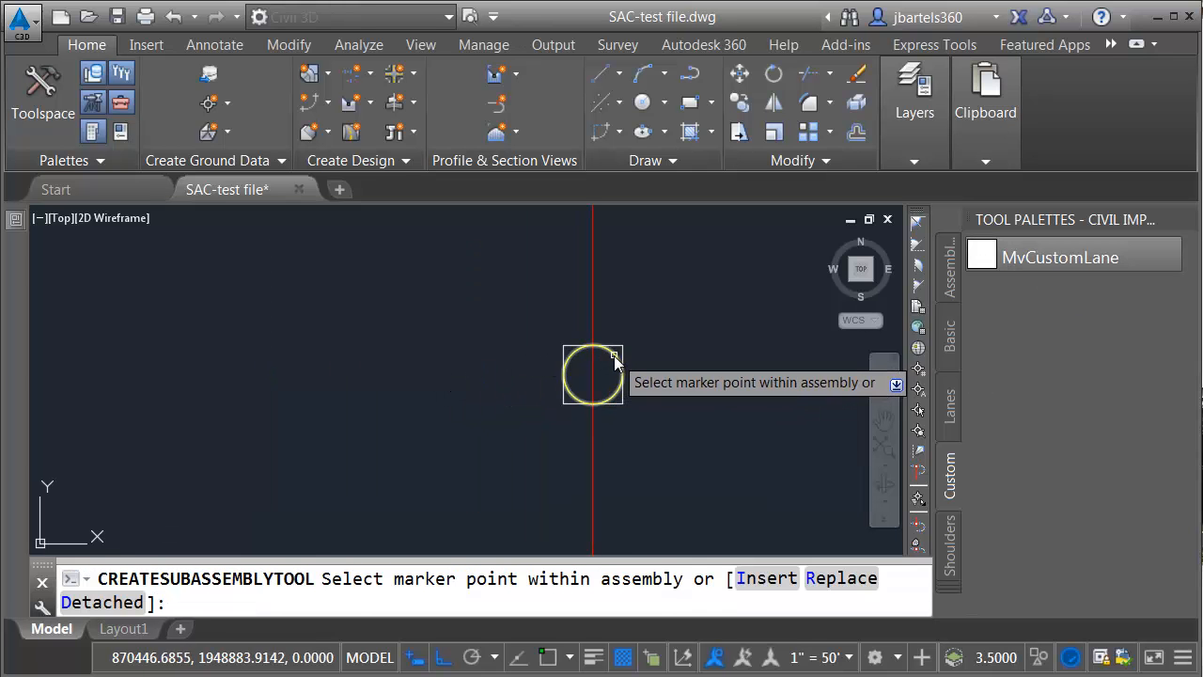
# Attach the MyCustomLane subassembly to the assembly's centre marker on the right and left sides
pyautogui.scroll(-1, 696, 367)
pyautogui.scroll(3, 632, 360)
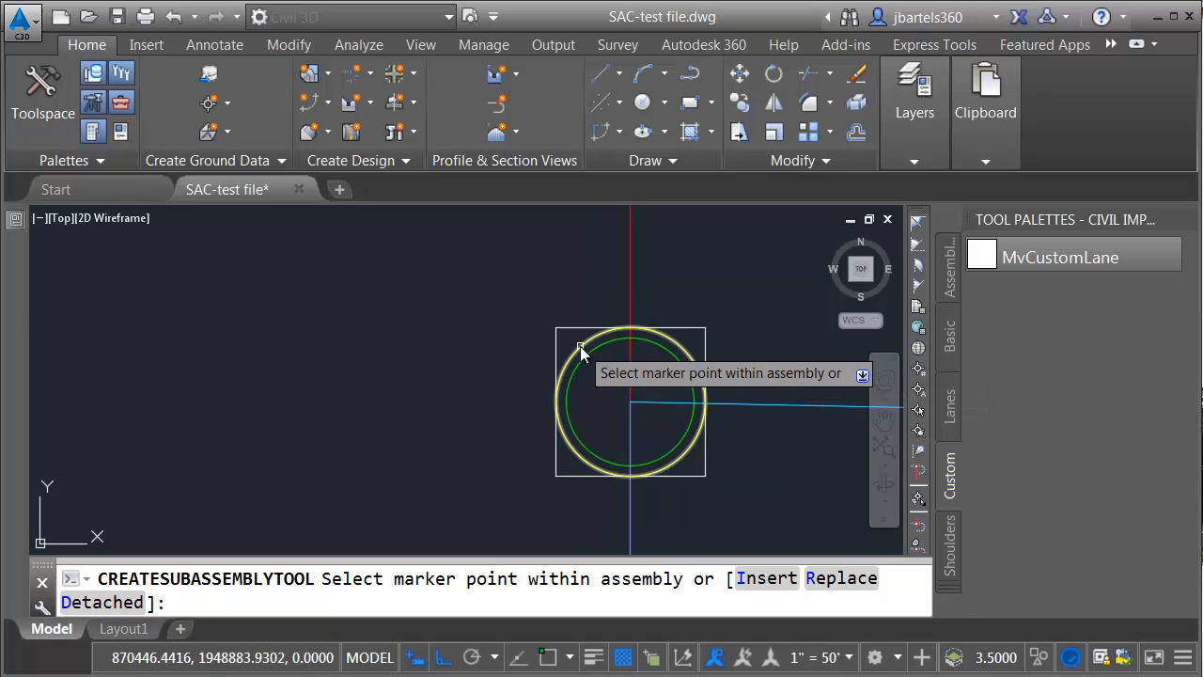
pyautogui.scroll(-5, 461, 395)
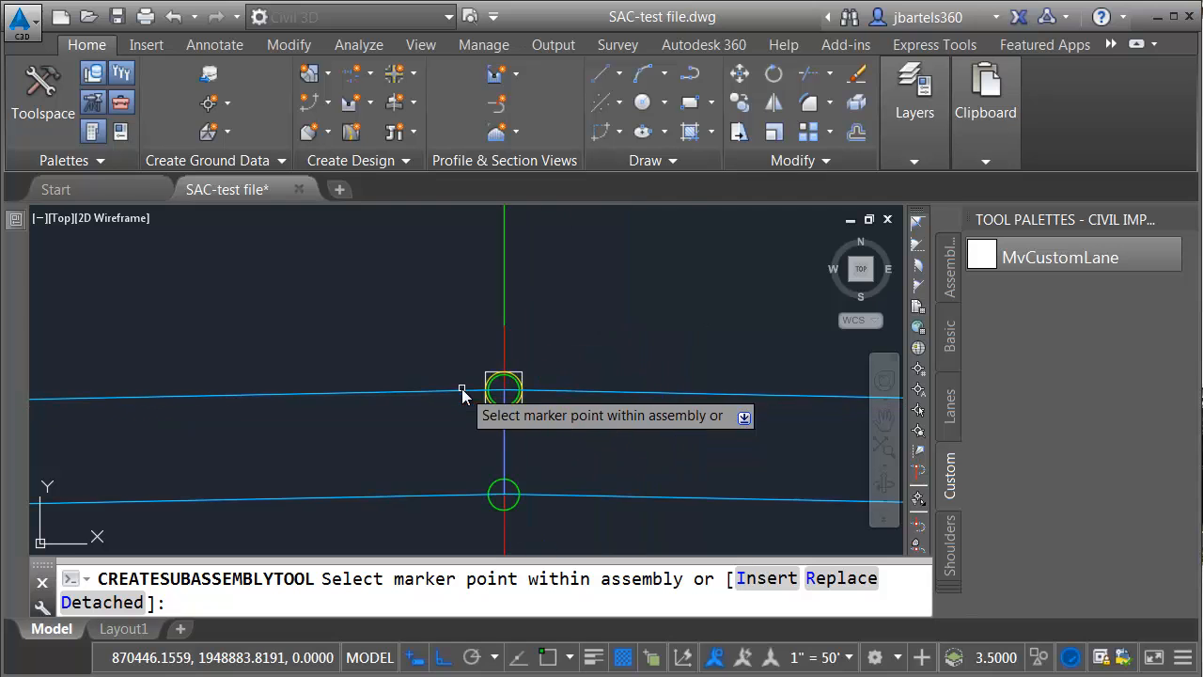
pyautogui.scroll(-6, 607, 338)
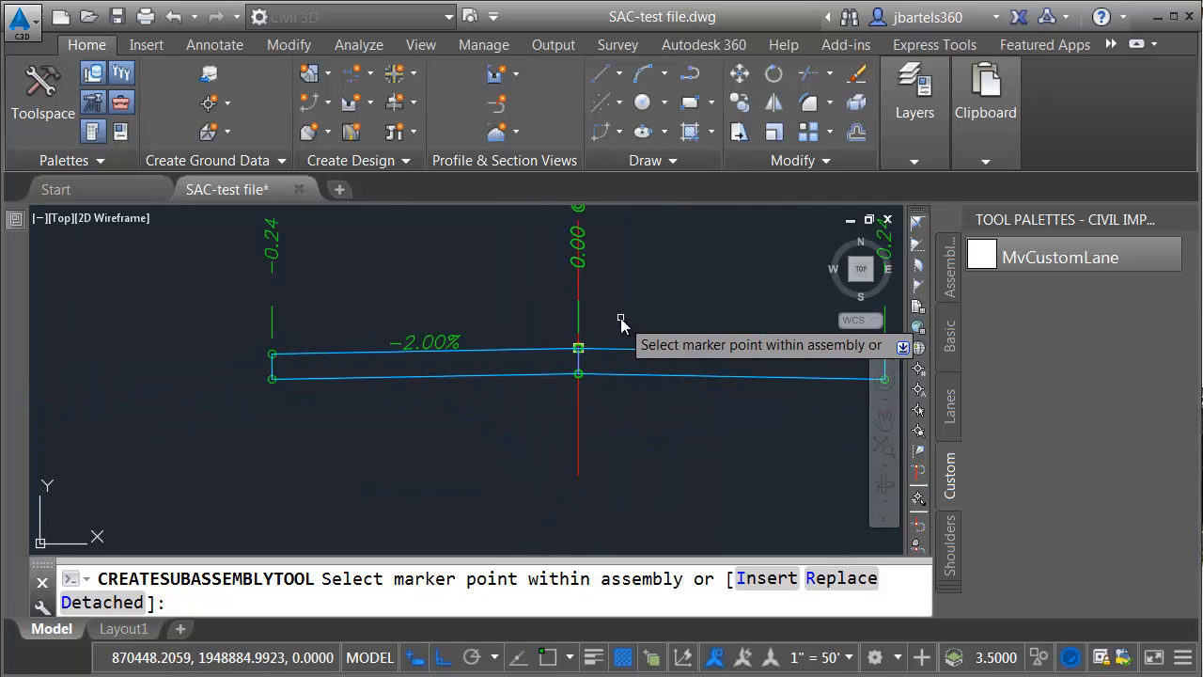
# Close the tool palettes and display the parameters of both selected lane subassemblies in their properties
pyautogui.press('Escape')
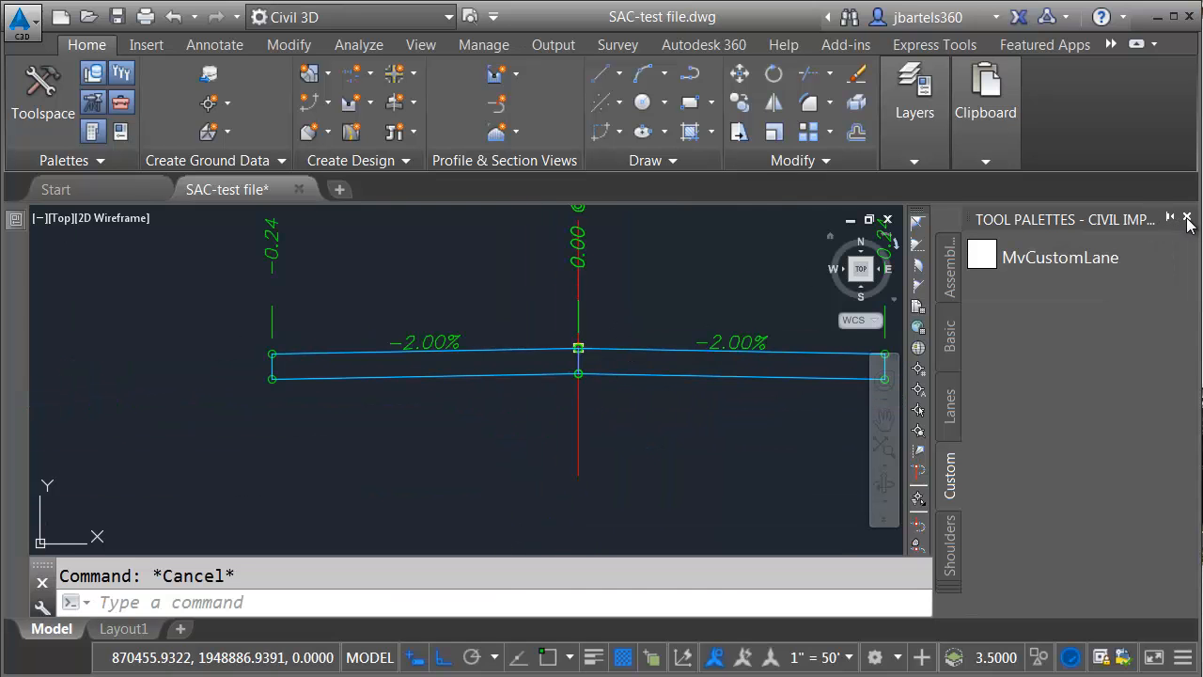
pyautogui.click(1187, 218)
pyautogui.scroll(-3, 821, 306)
pyautogui.moveTo(821, 306); pyautogui.dragTo(866, 337, button='middle')
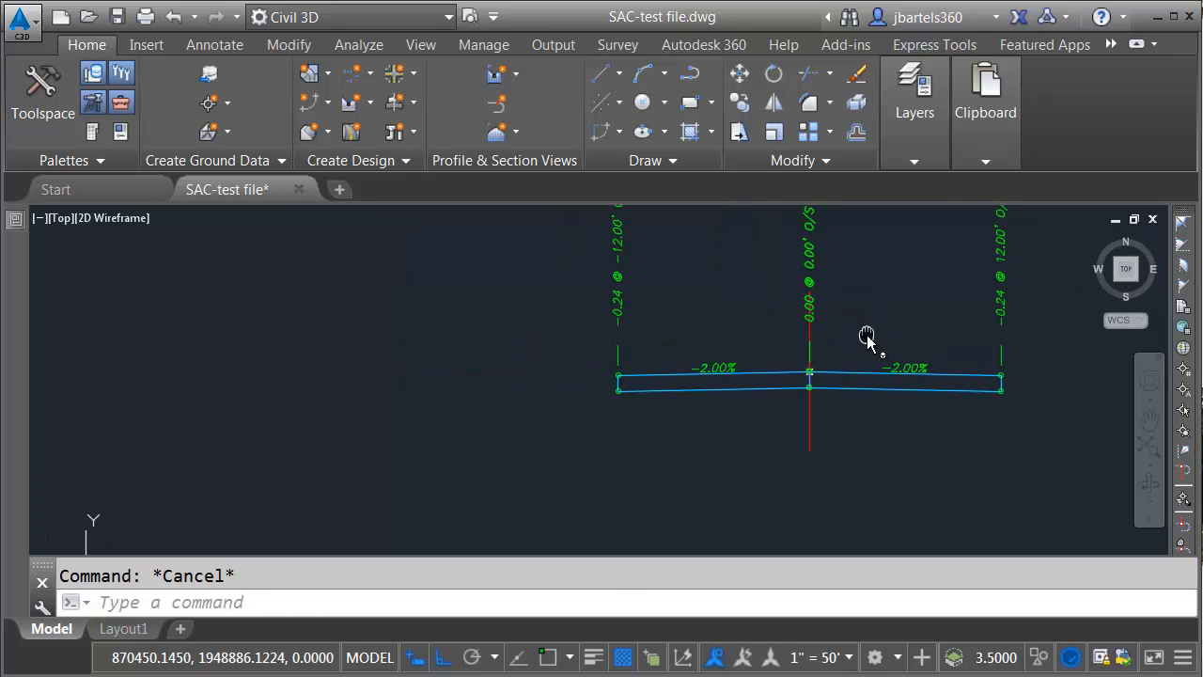
pyautogui.click(857, 359)
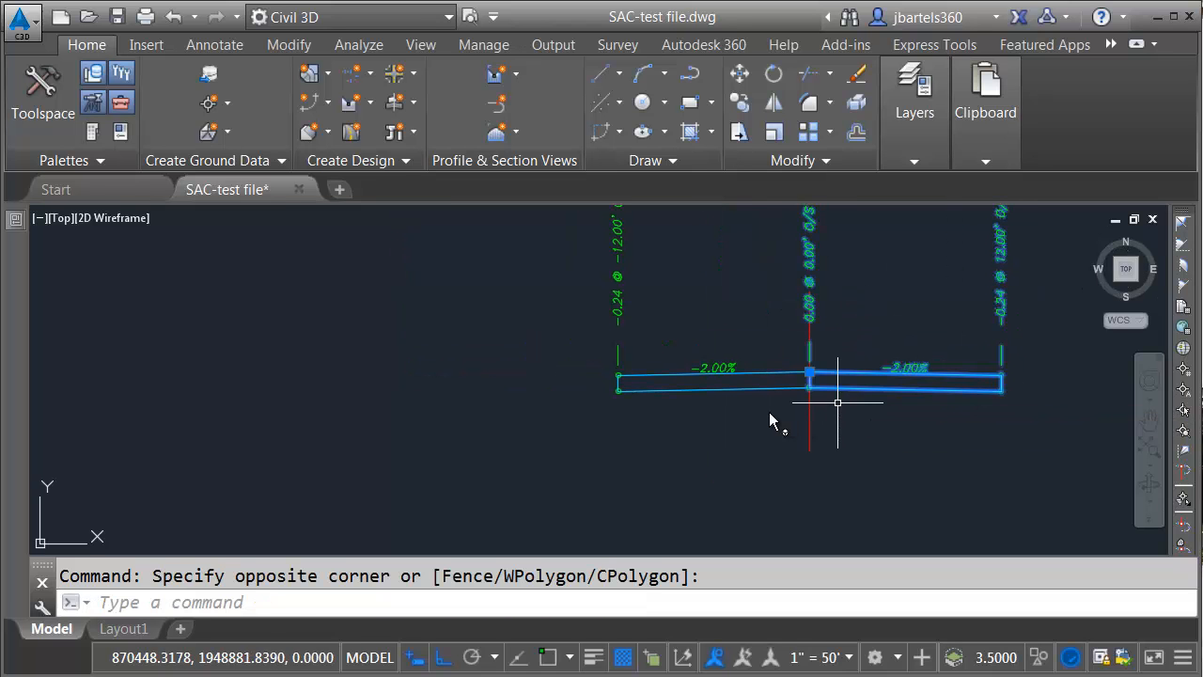
pyautogui.click(741, 398)
pyautogui.click(741, 360)
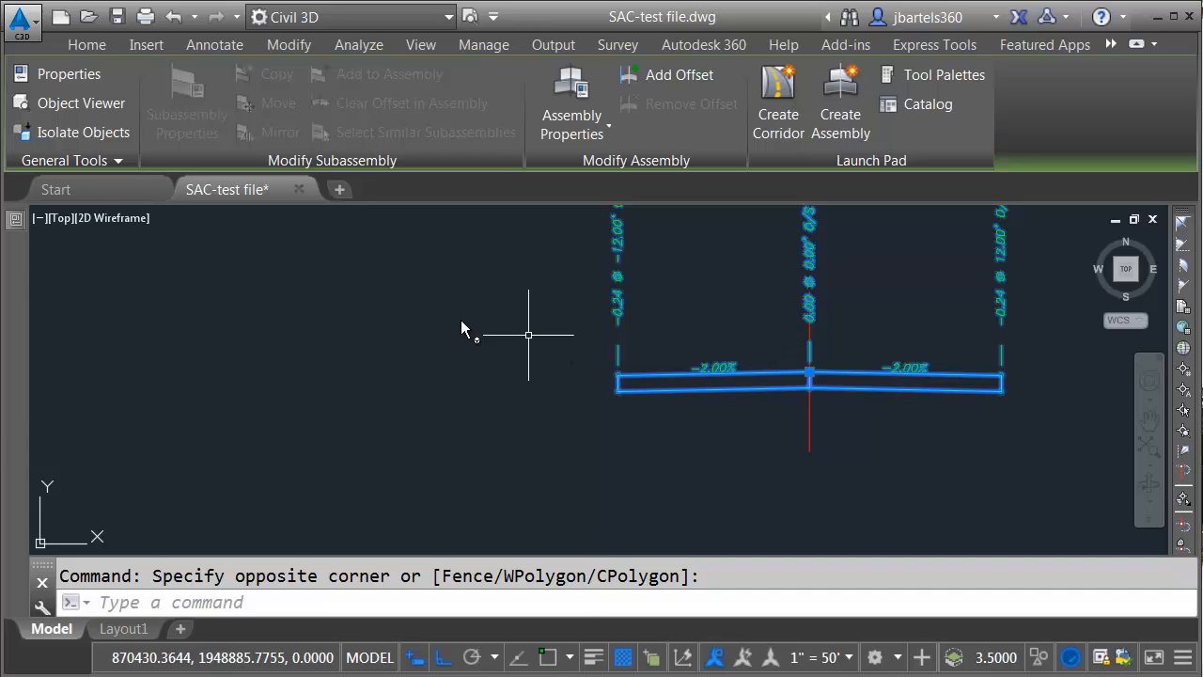
pyautogui.moveTo(19, 225)
pyautogui.moveTo(61, 260); pyautogui.dragTo(46, 511)
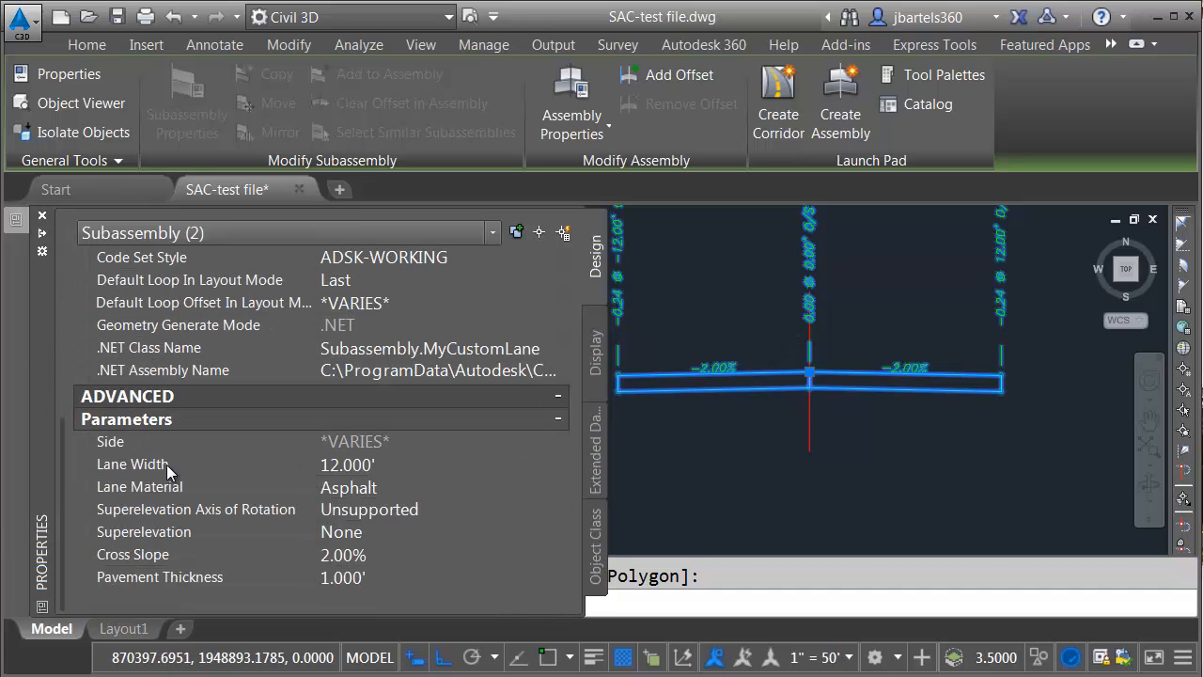
# Test the Lane Width of both lanes at 10' and restore it to 12'
pyautogui.click(349, 464)
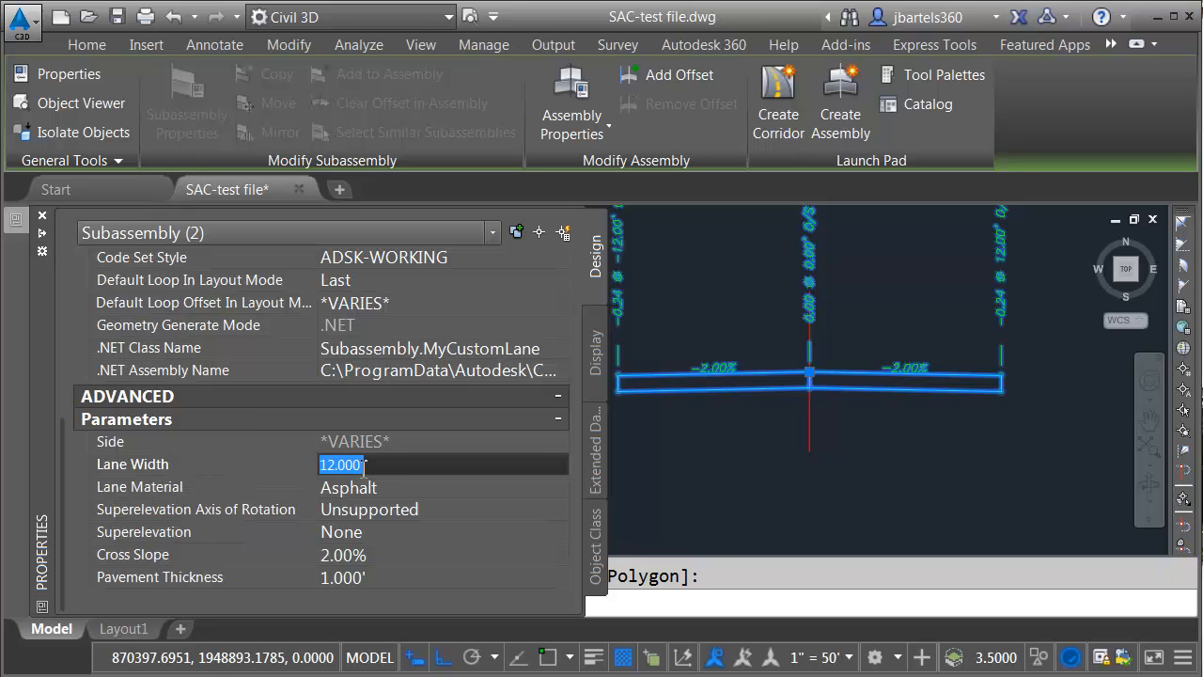
pyautogui.write('10')
pyautogui.press('Tab')
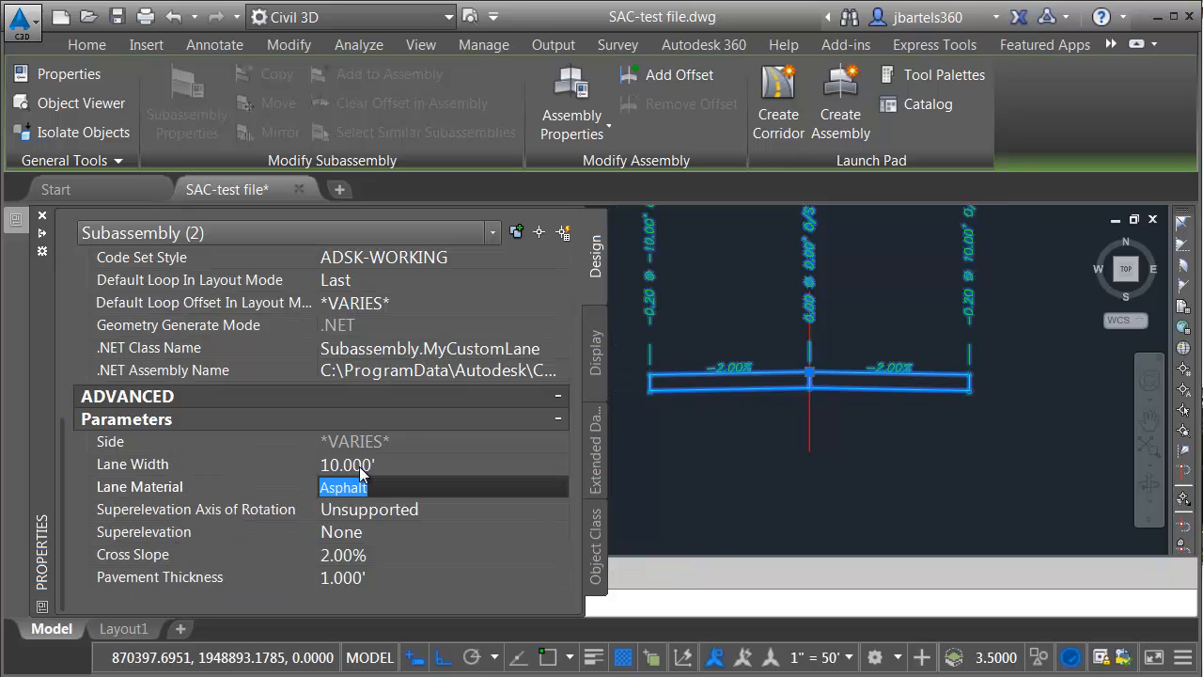
pyautogui.click(361, 464)
pyautogui.moveTo(364, 464); pyautogui.dragTo(346, 465)
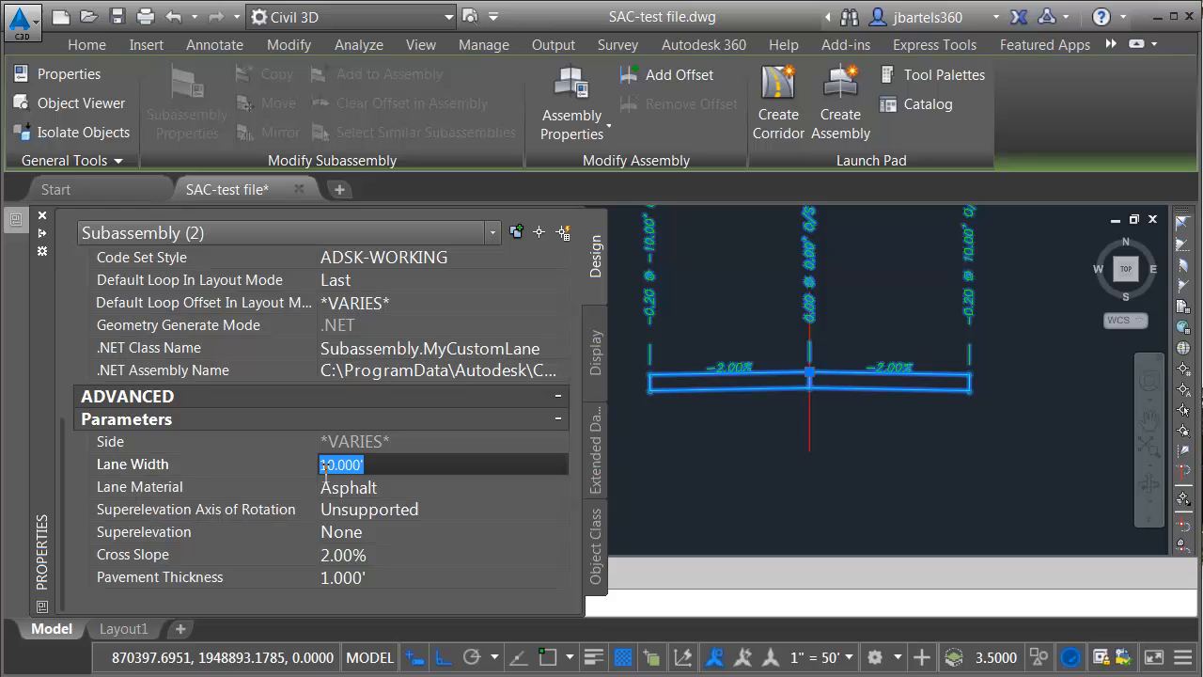
pyautogui.write('12')
pyautogui.press('Tab')
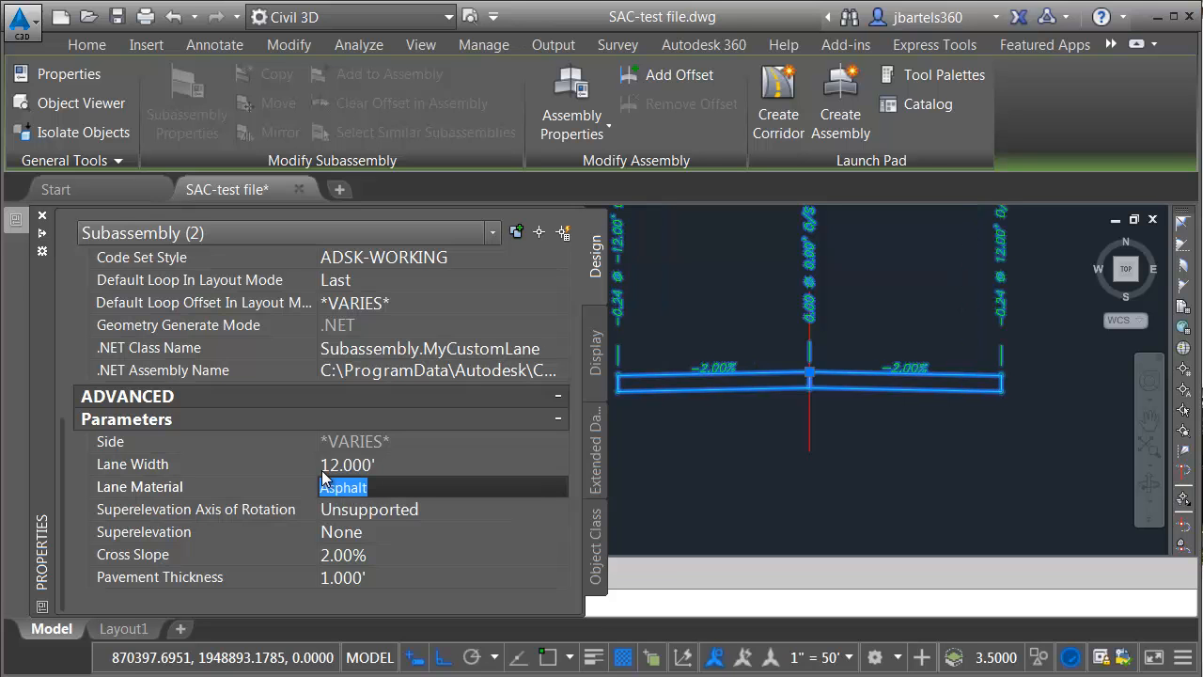
# Set the Lane Material of both lanes to Concrete
pyautogui.click(379, 486)
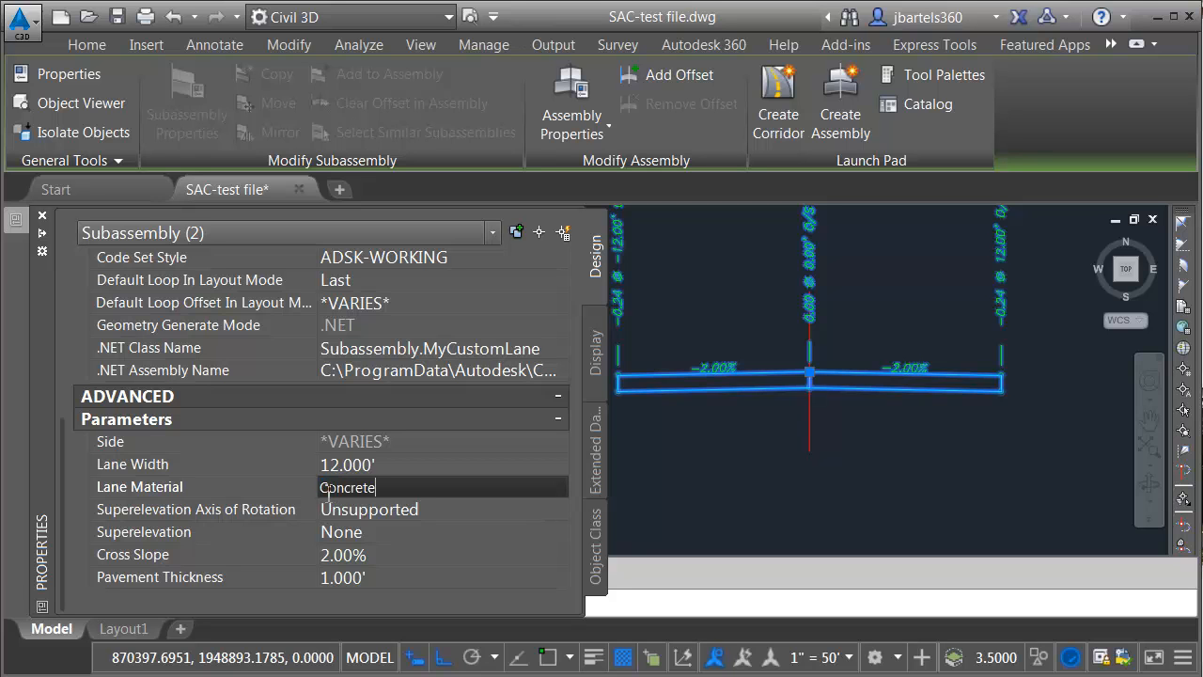
pyautogui.press('Tab')
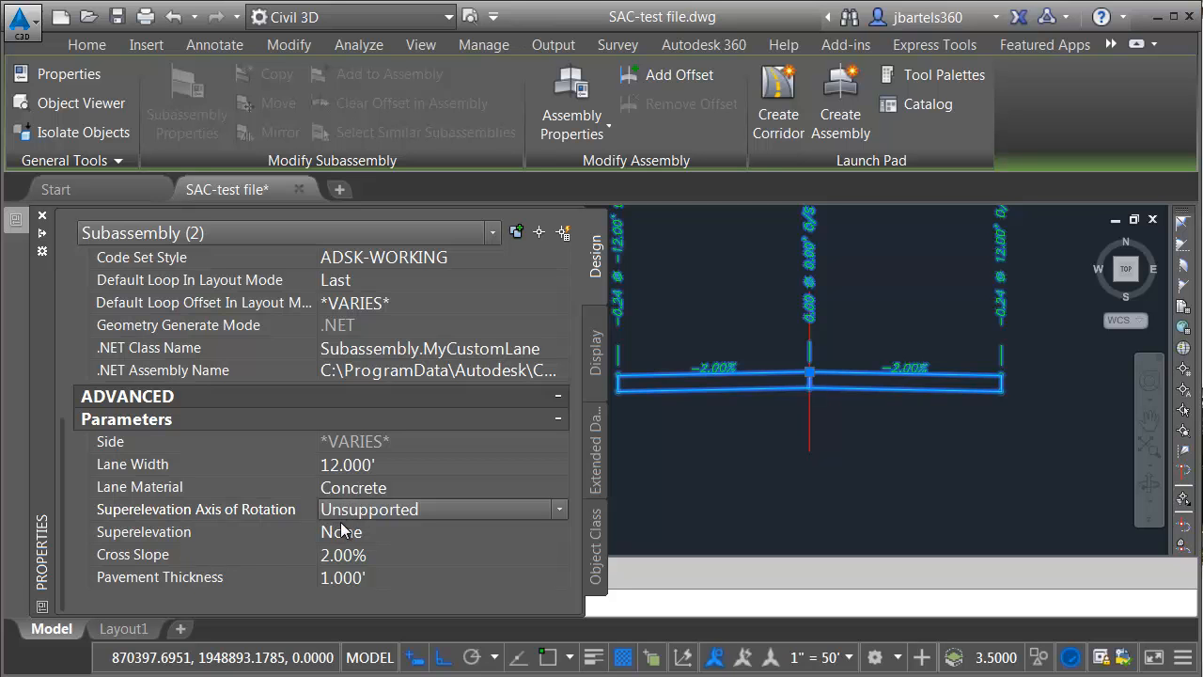
# Test the Cross Slope of both lanes at 5% and restore it to 2%
pyautogui.click(331, 559)
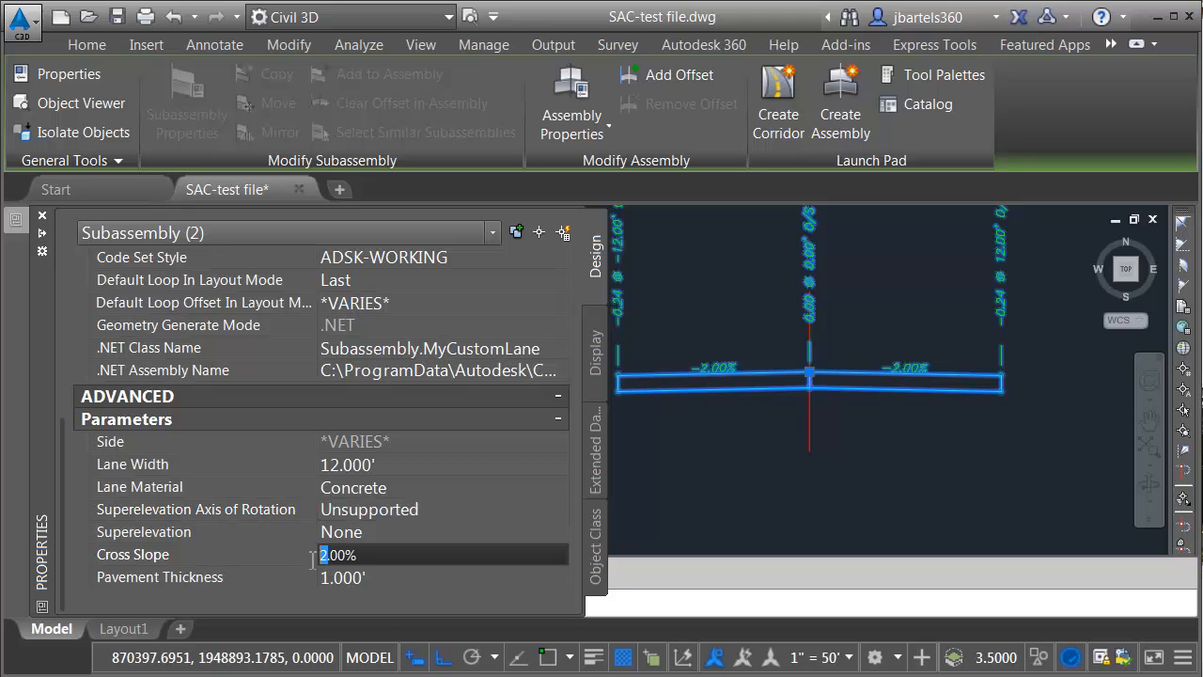
pyautogui.write('5')
pyautogui.press('Tab')
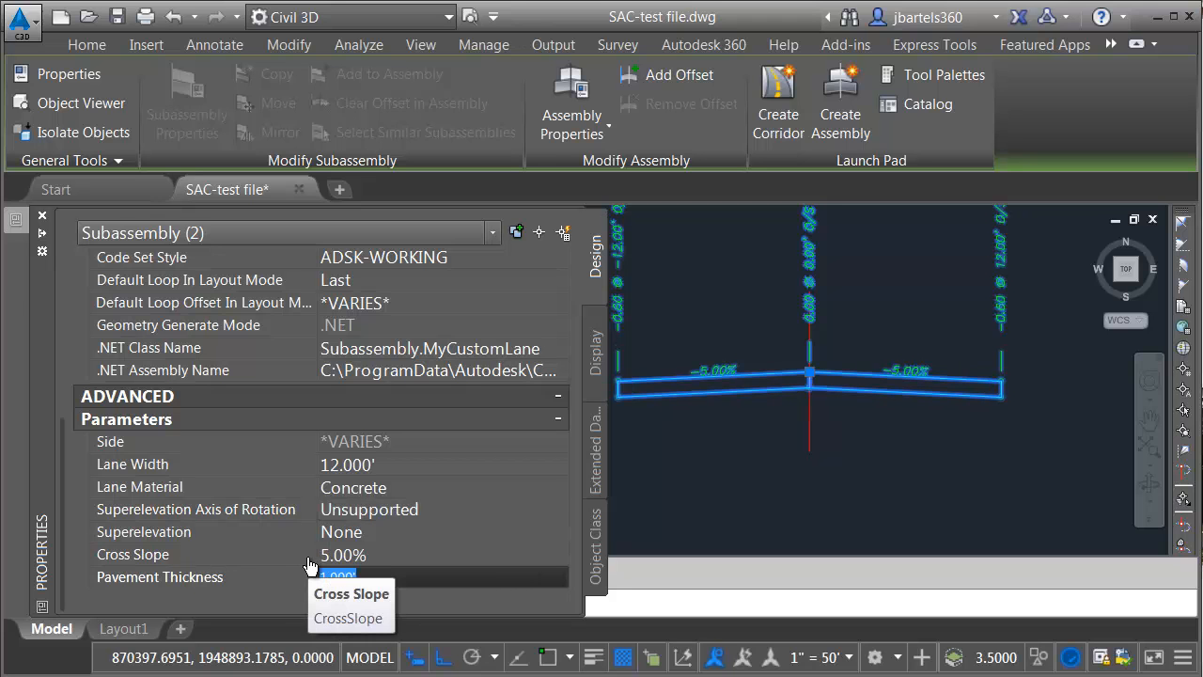
pyautogui.click(328, 556)
pyautogui.write('2')
pyautogui.press('Tab')
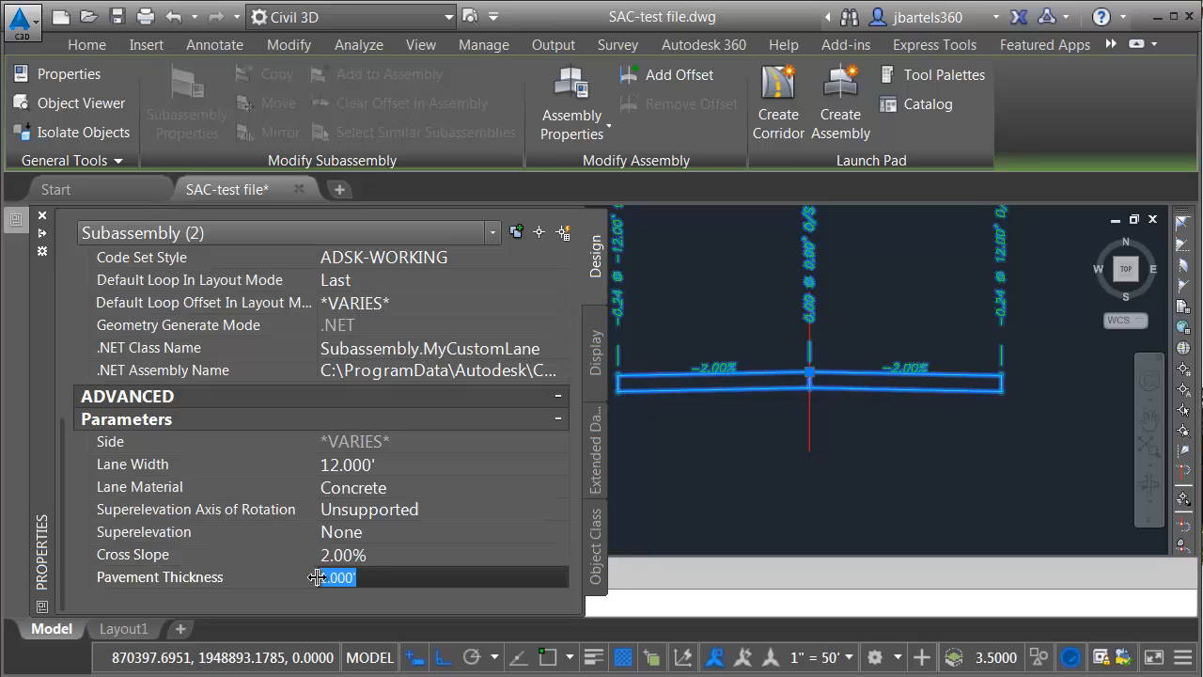
# Test the Pavement Thickness of both lanes at 0.5' and restore it to 1'
pyautogui.write('0.5')
pyautogui.press('Return')
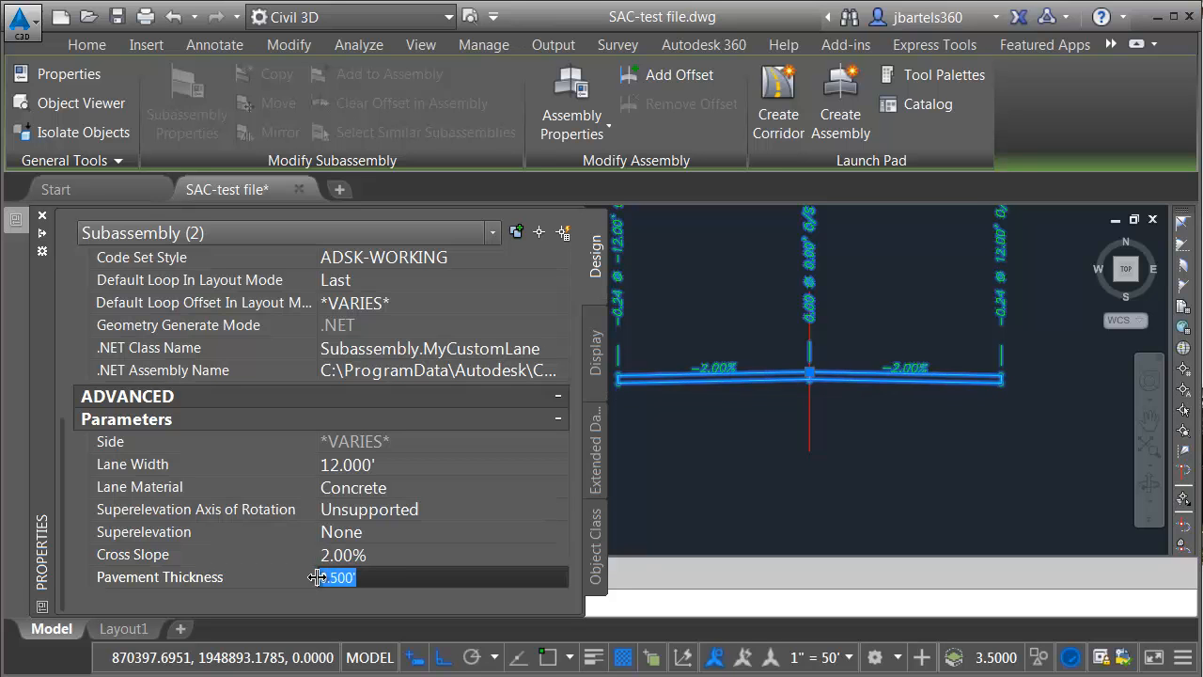
pyautogui.write('1')
pyautogui.press('Return')
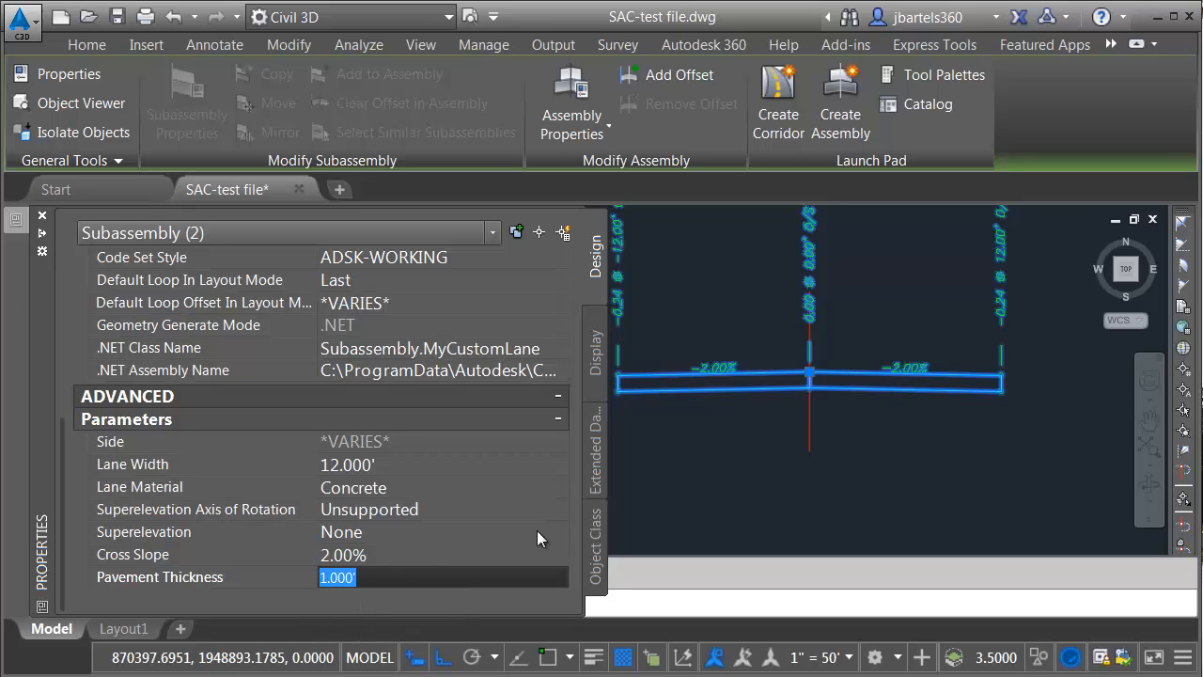
# Close the properties and create a corridor on the First Street alignment with profile First Street-FG and assembly SAC-test
pyautogui.hotkey('ctrl', '1')
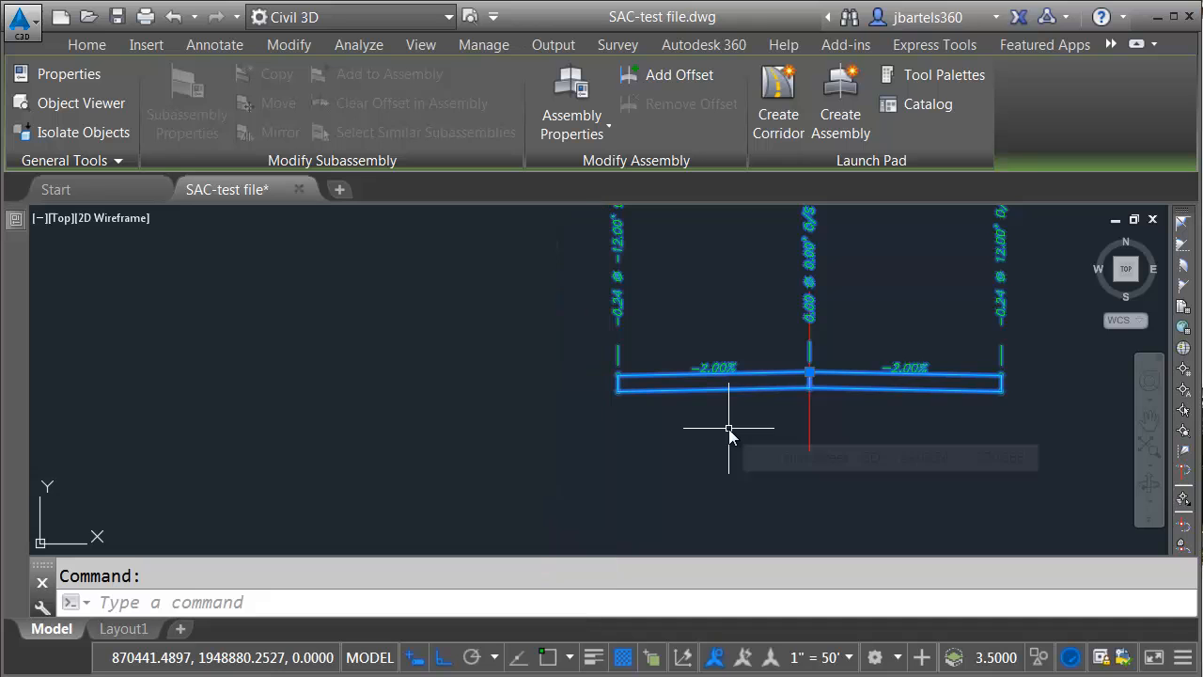
pyautogui.press('Escape')
pyautogui.scroll(-4, 726, 439)
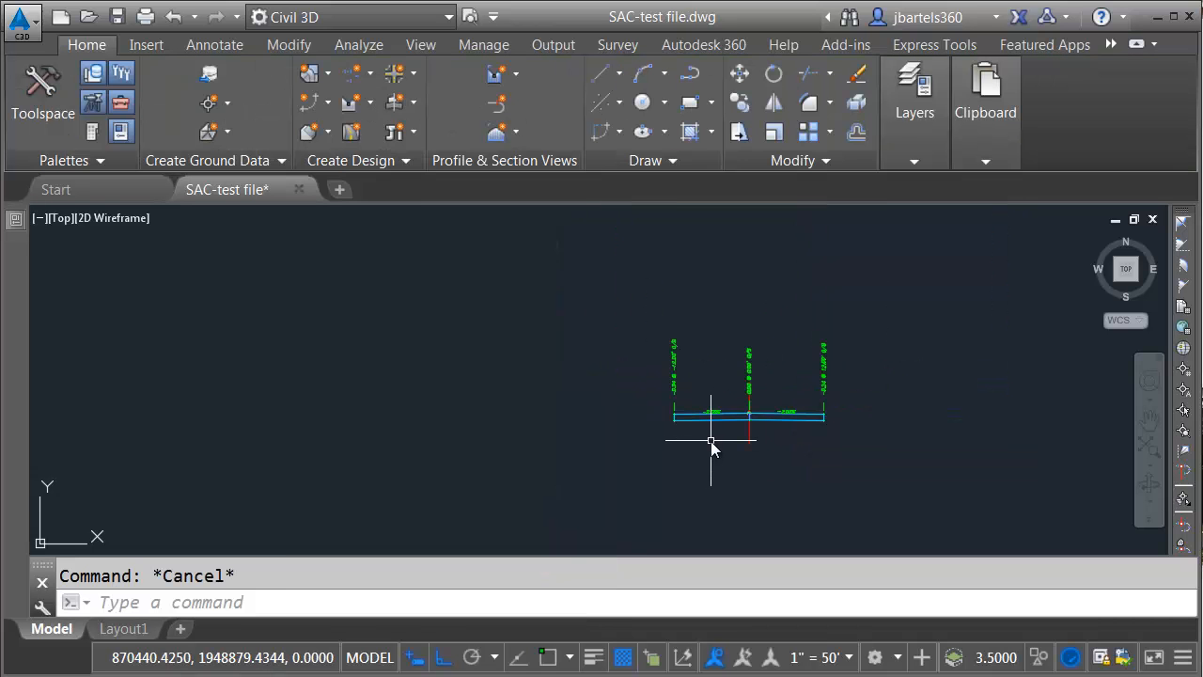
pyautogui.moveTo(621, 470); pyautogui.dragTo(708, 381, button='middle')
pyautogui.scroll(-4, 629, 422)
pyautogui.click(350, 130)
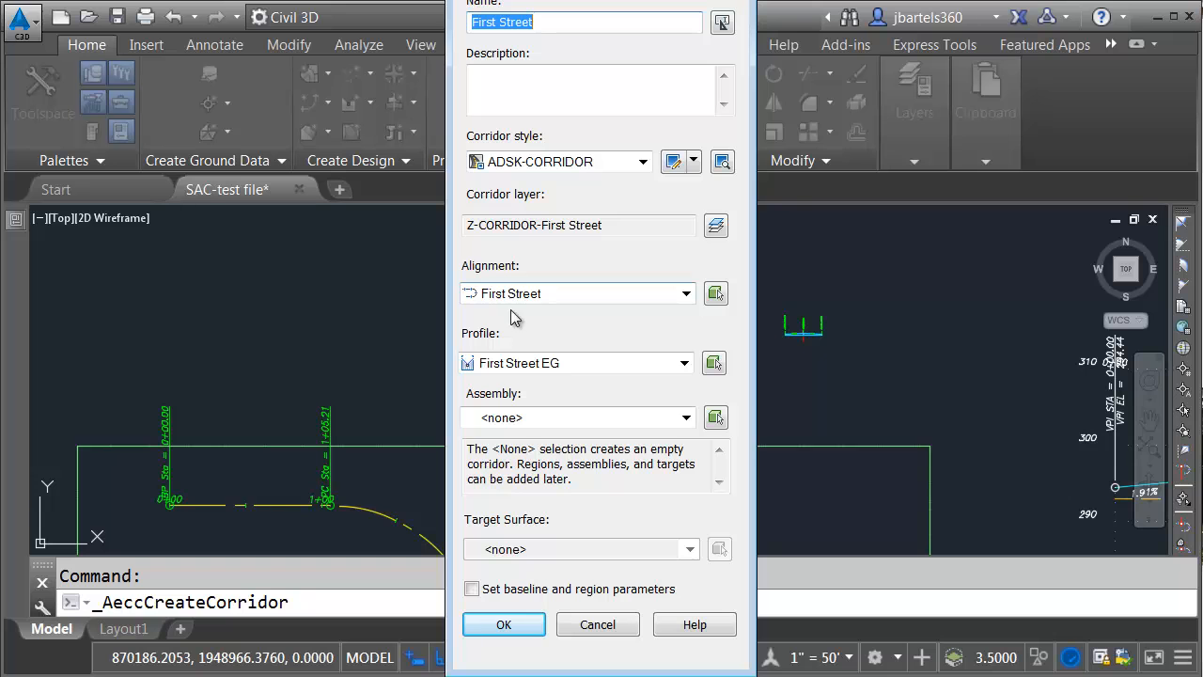
pyautogui.click(508, 367)
pyautogui.click(524, 402)
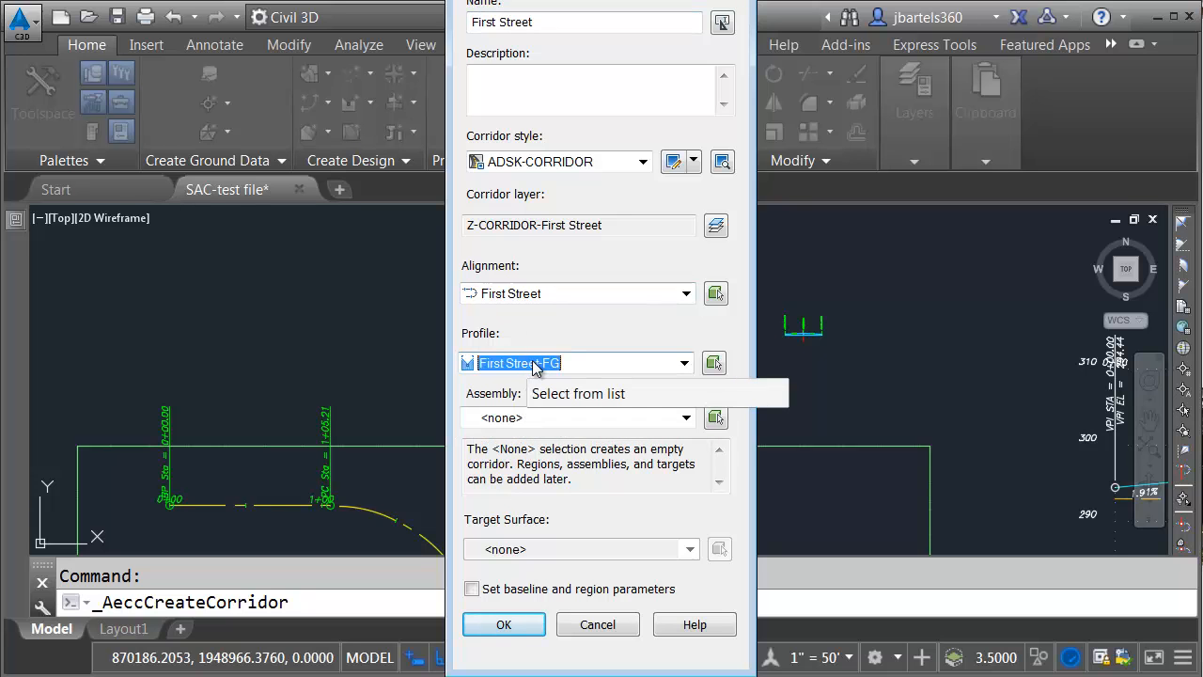
pyautogui.click(513, 417)
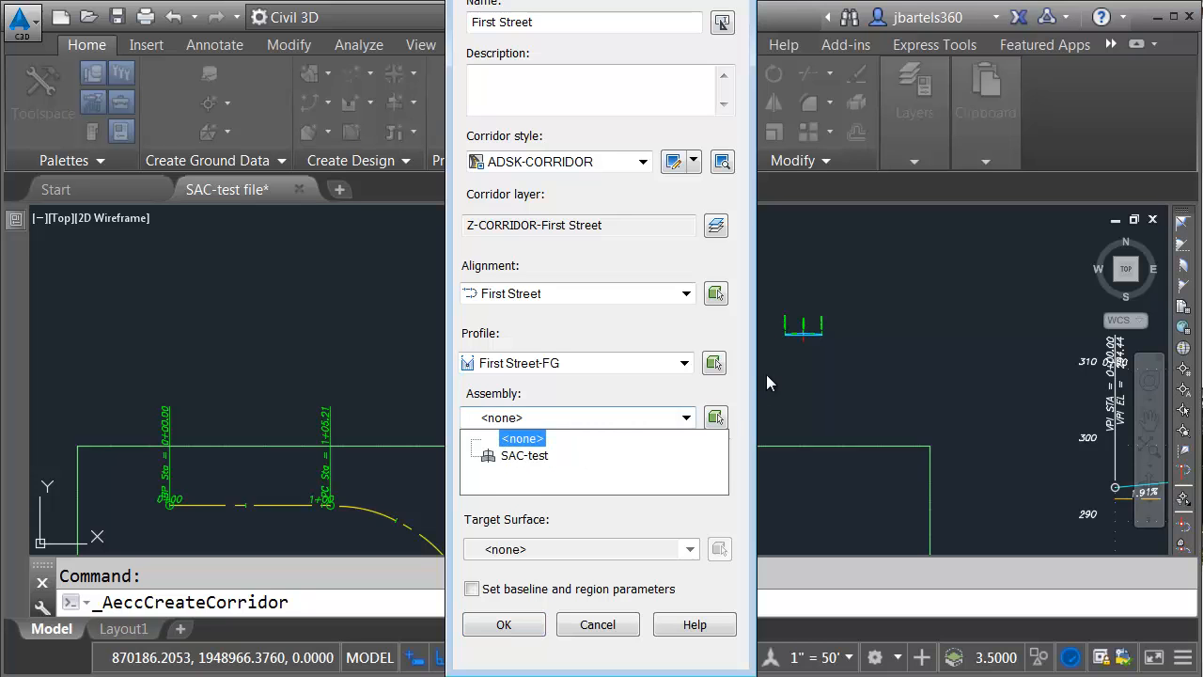
pyautogui.click(523, 455)
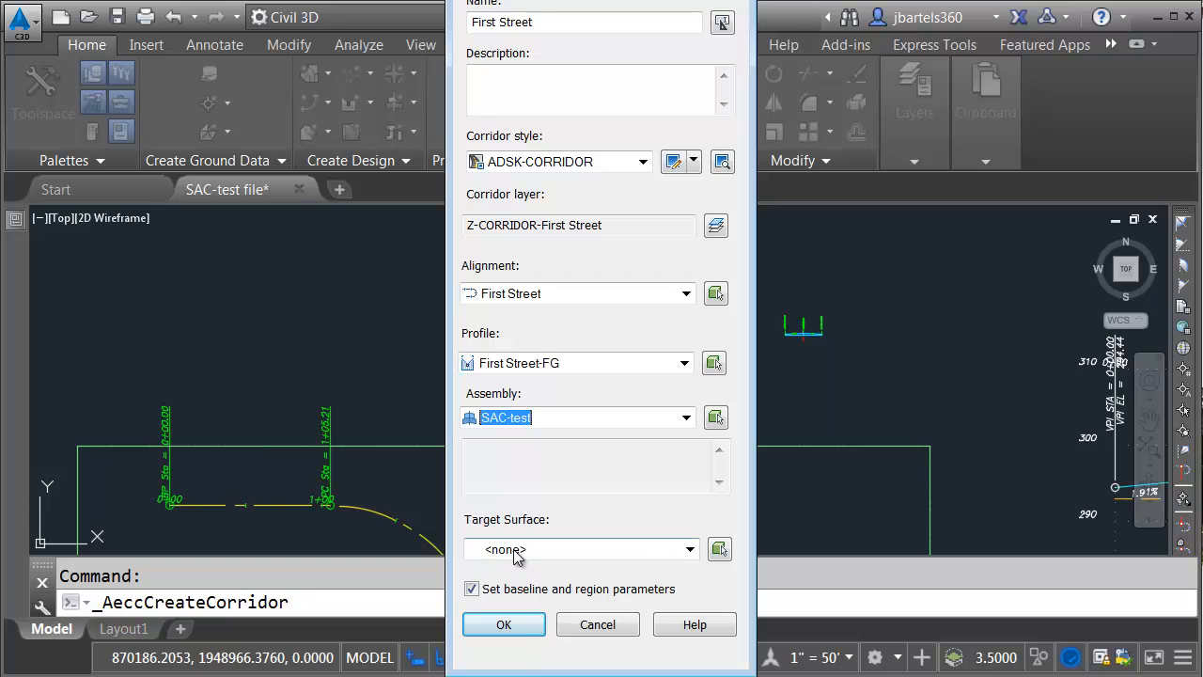
pyautogui.click(499, 624)
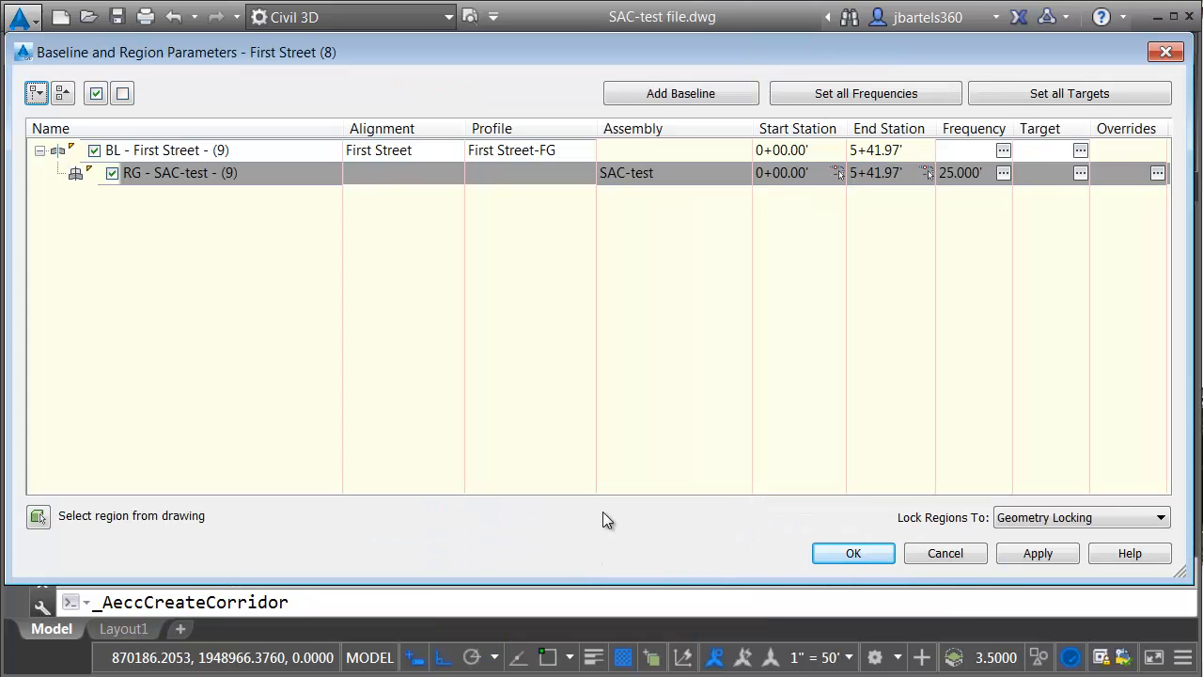
# Set the SAC-test region's frequency along curves to By curvature and rebuild the corridor
pyautogui.click(1002, 175)
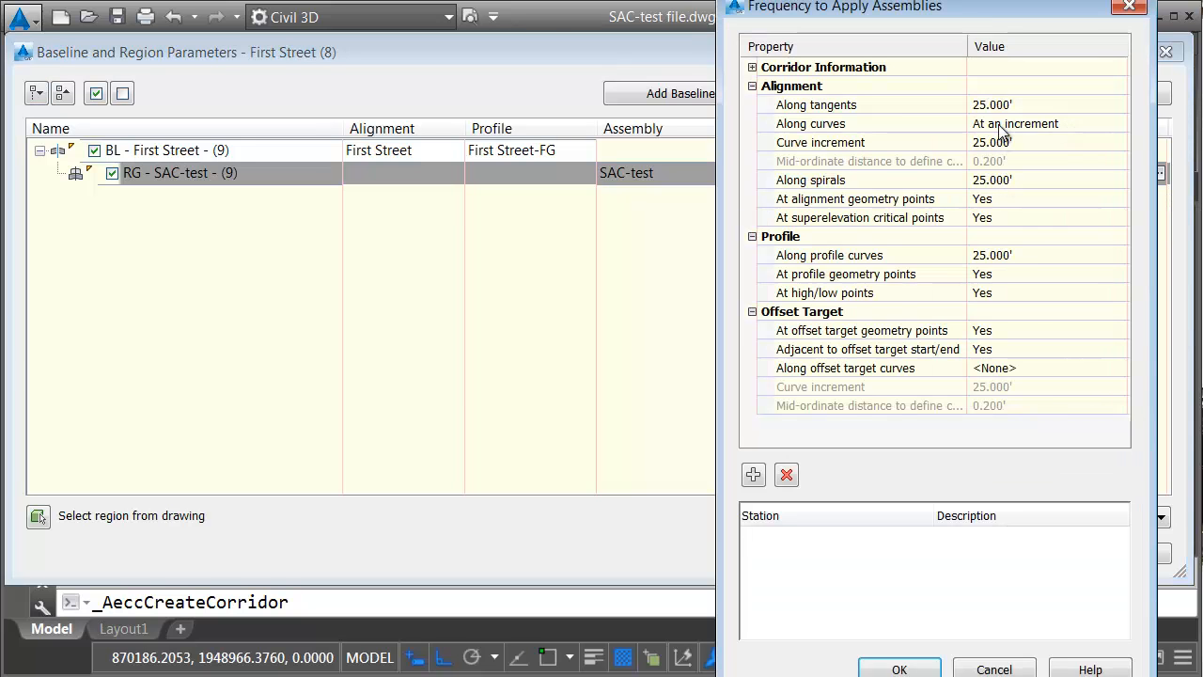
pyautogui.click(996, 131)
pyautogui.click(999, 131)
pyautogui.click(998, 157)
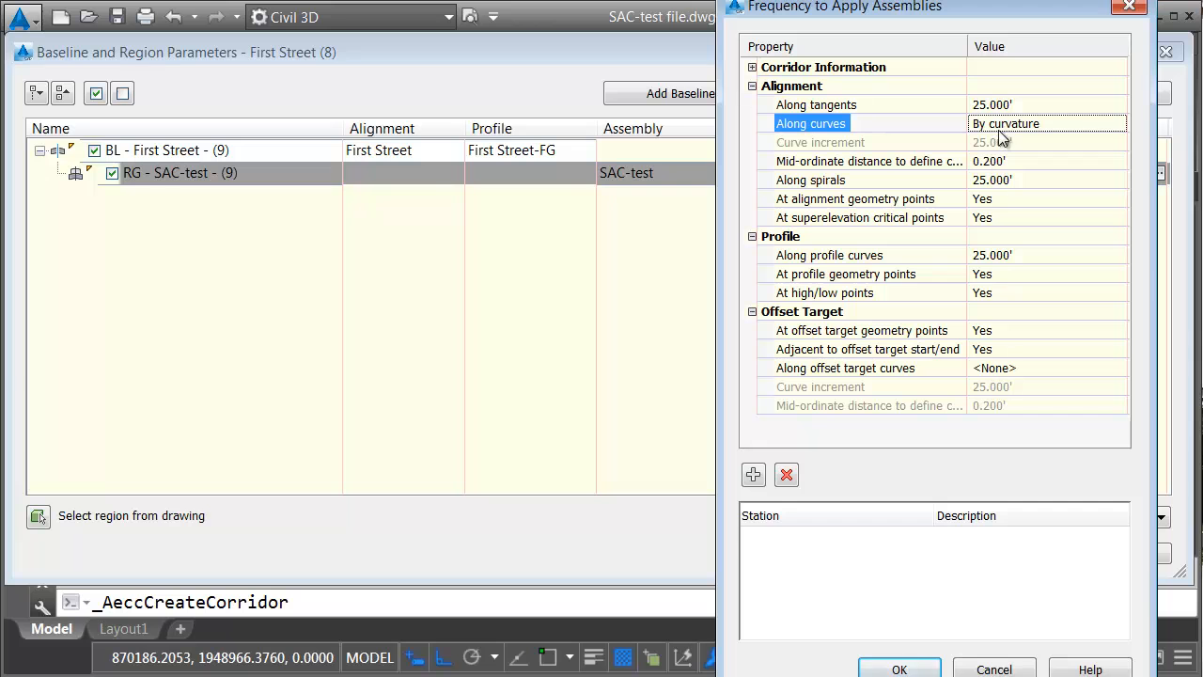
pyautogui.click(899, 669)
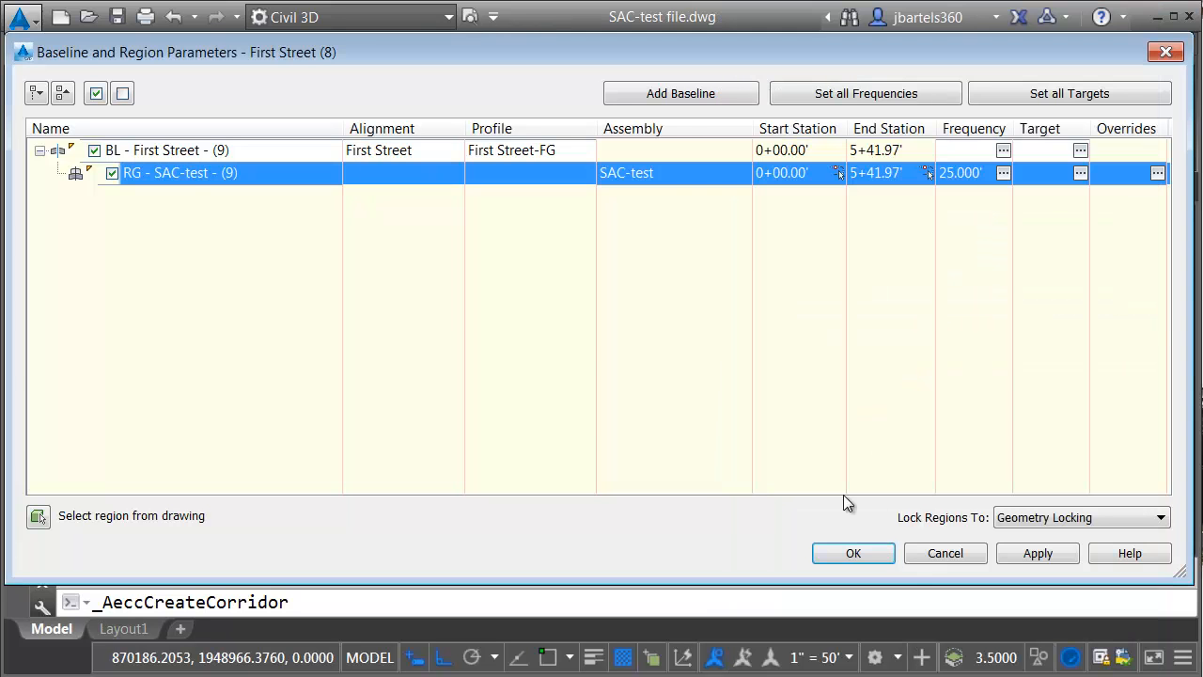
pyautogui.click(853, 555)
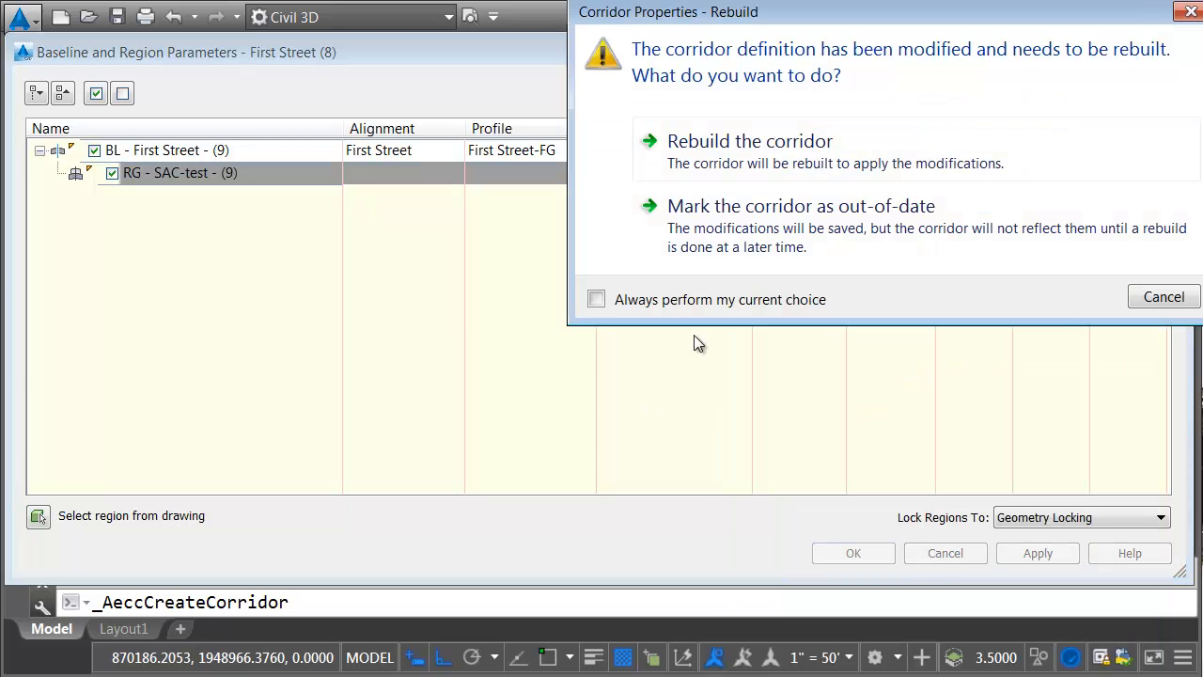
pyautogui.click(749, 142)
# Isolate the First Street corridor in the drawing
pyautogui.scroll(2, 499, 389)
pyautogui.scroll(2, 423, 339)
pyautogui.scroll(2, 304, 314)
pyautogui.scroll(2, 296, 319)
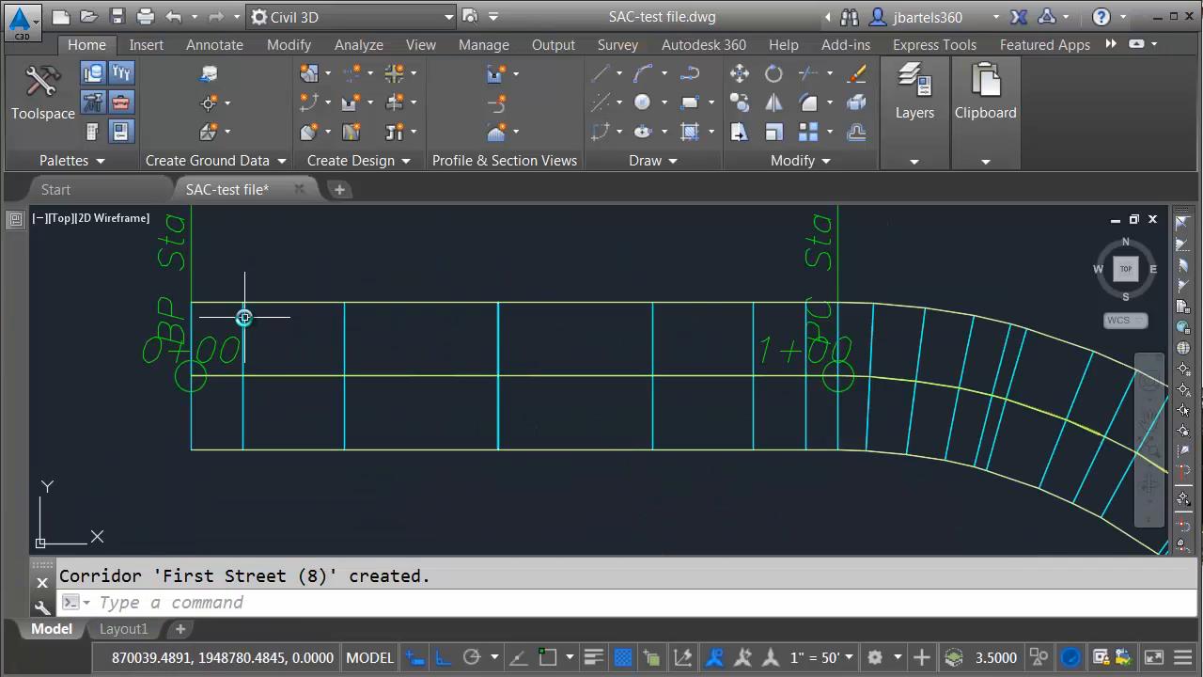
pyautogui.click(306, 310)
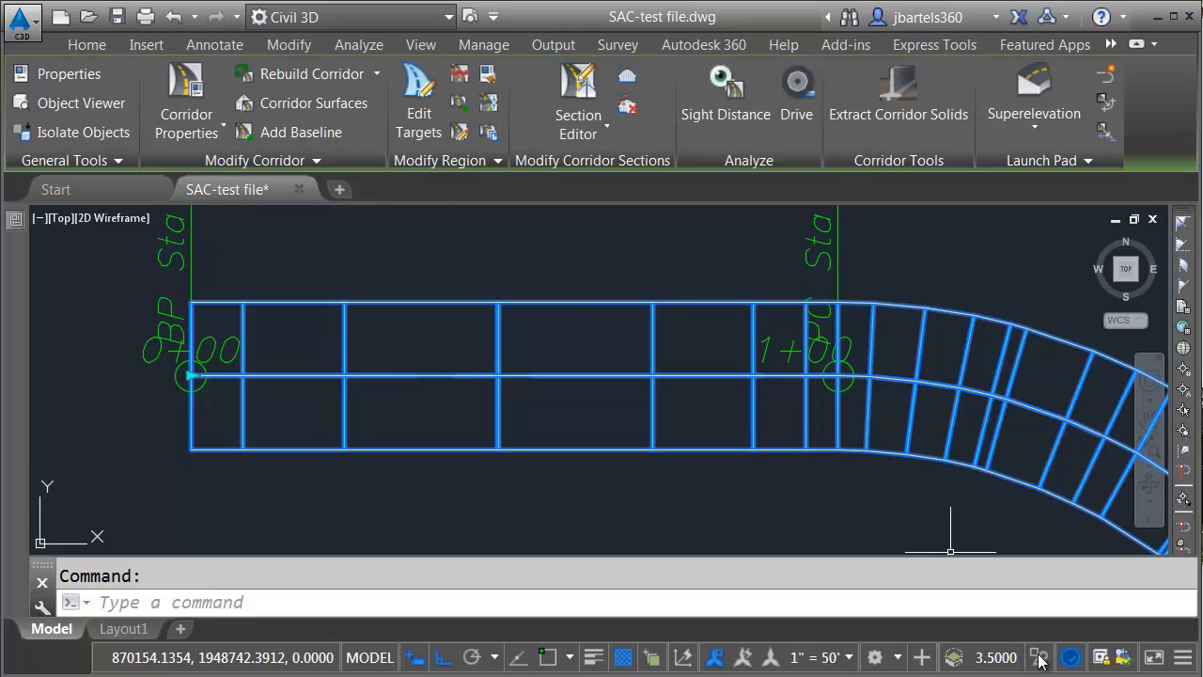
pyautogui.click(1070, 657)
pyautogui.click(1066, 610)
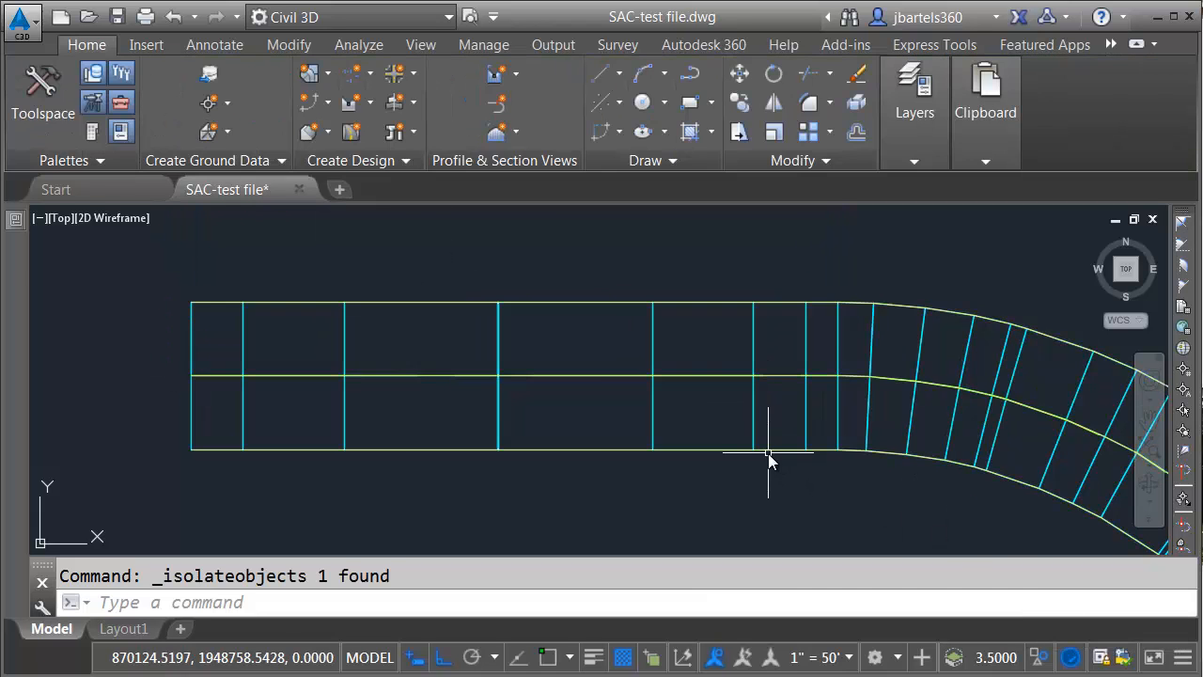
# Examine the isolated corridor in a 3D view, checking its feature lines and the centre line's point code
pyautogui.scroll(-4, 771, 461)
pyautogui.moveTo(787, 483); pyautogui.dragTo(593, 332, button='middle')
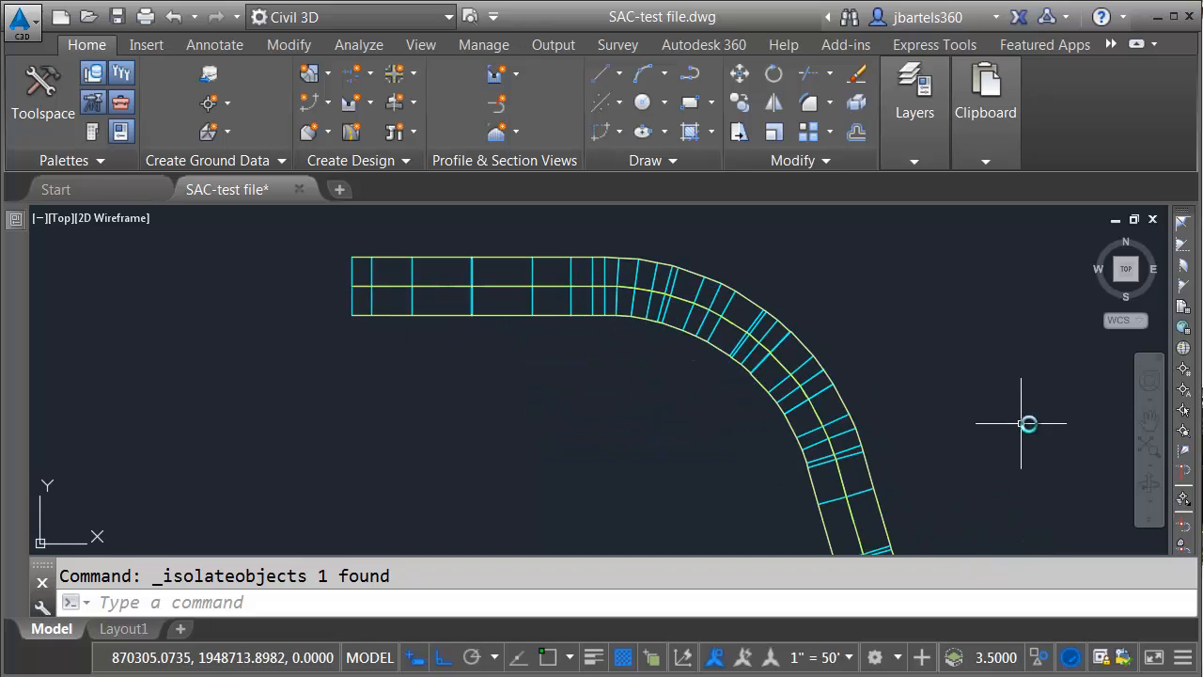
pyautogui.click(1149, 482)
pyautogui.moveTo(759, 496); pyautogui.dragTo(770, 431)
pyautogui.scroll(8, 685, 389)
pyautogui.moveTo(744, 380); pyautogui.dragTo(727, 389)
pyautogui.press('Escape')
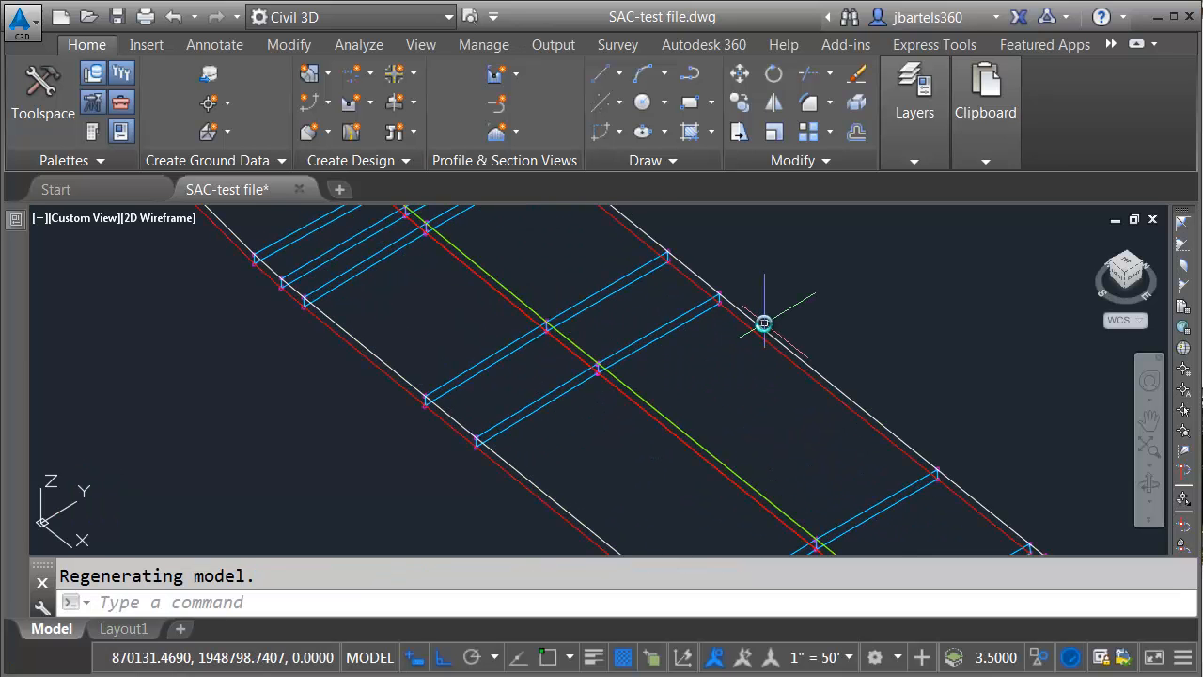
pyautogui.moveTo(761, 328)
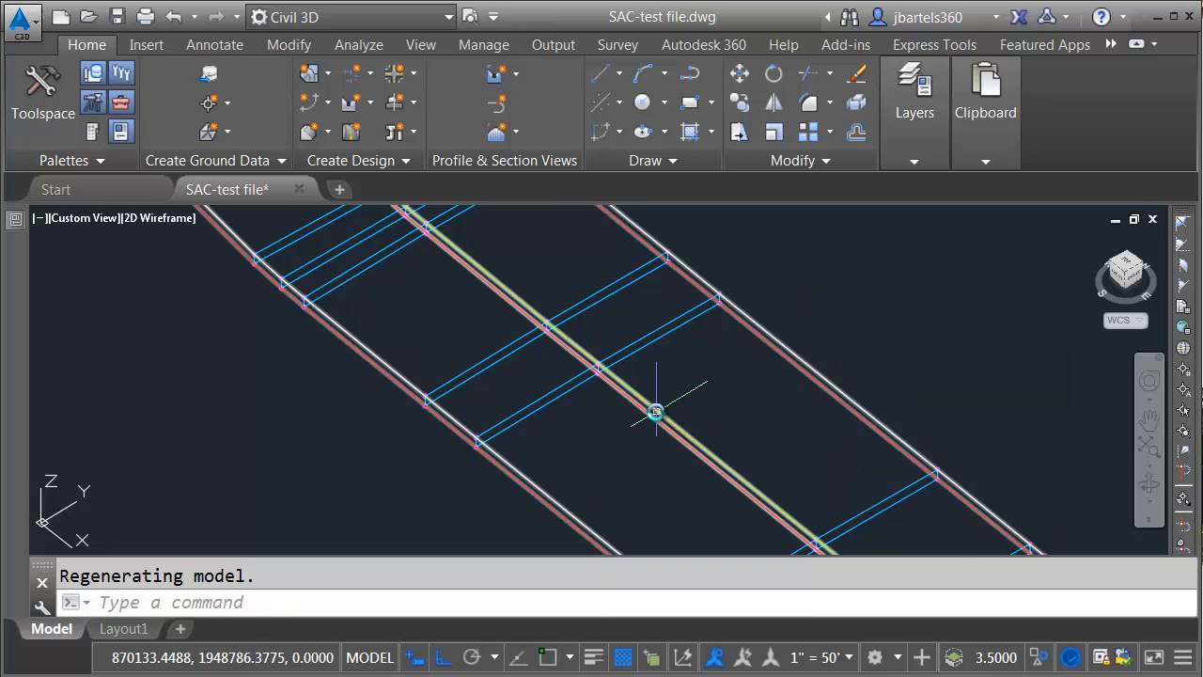
pyautogui.moveTo(657, 411)
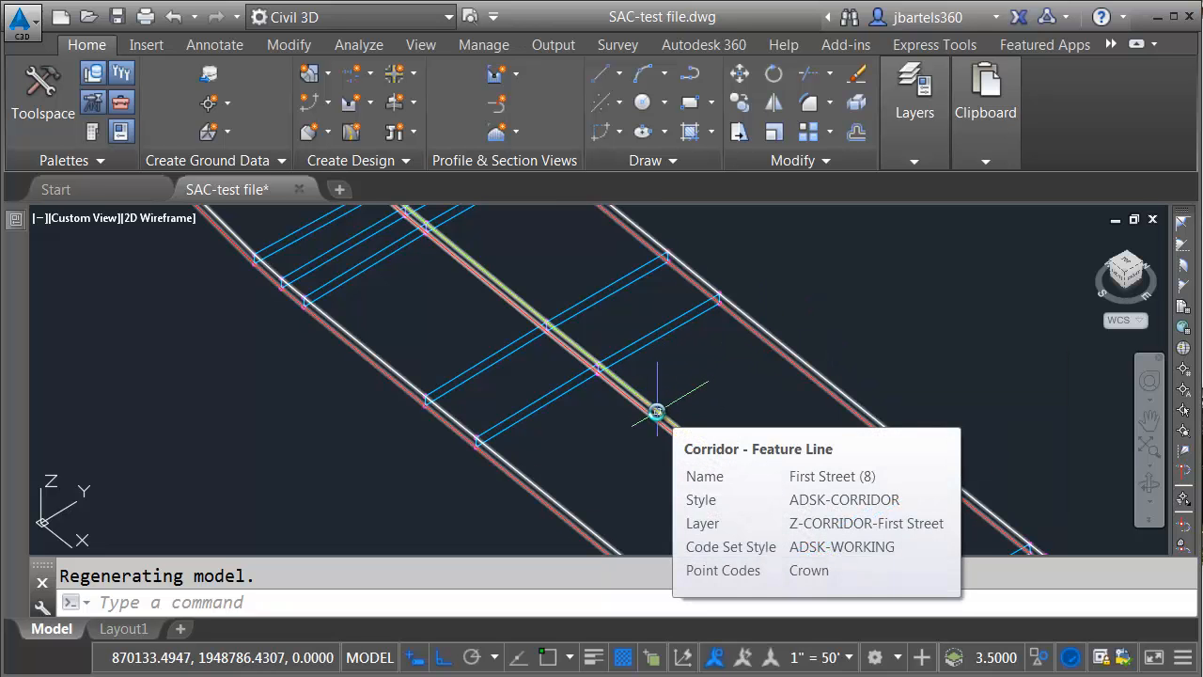
# Return the drawing to plan view and end the corridor's object isolation
pyautogui.scroll(-5, 612, 422)
pyautogui.moveTo(612, 422); pyautogui.dragTo(733, 403, button='middle')
pyautogui.write('plan')
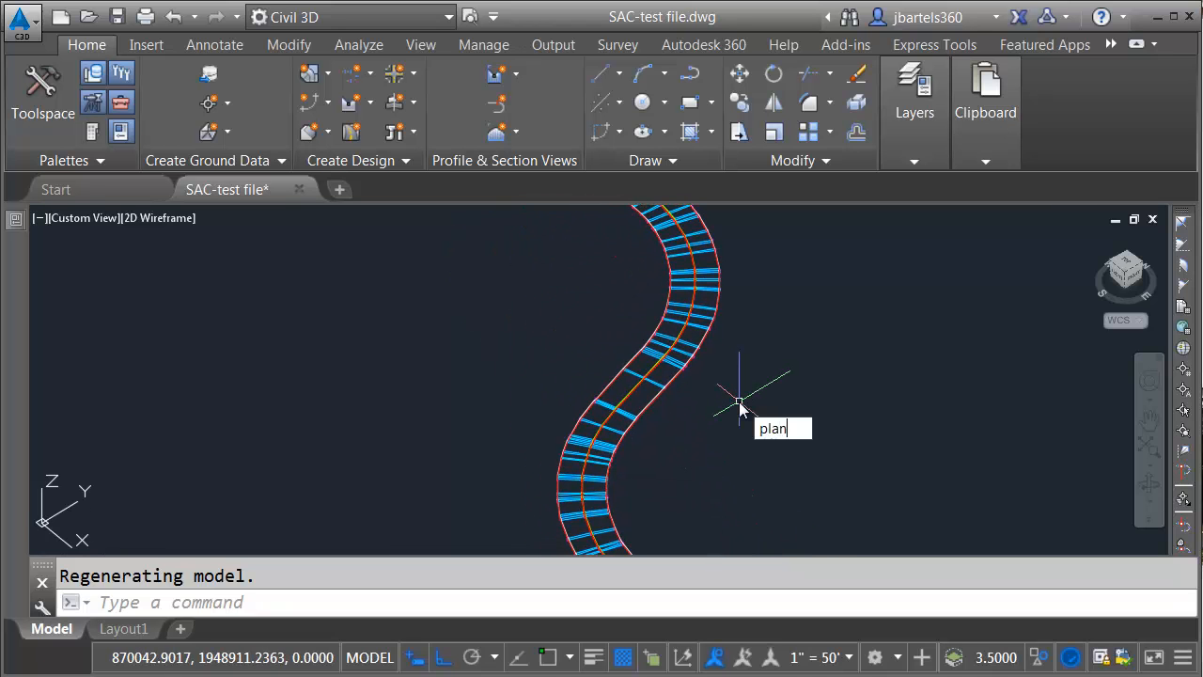
pyautogui.press('Return')
pyautogui.press('Return')
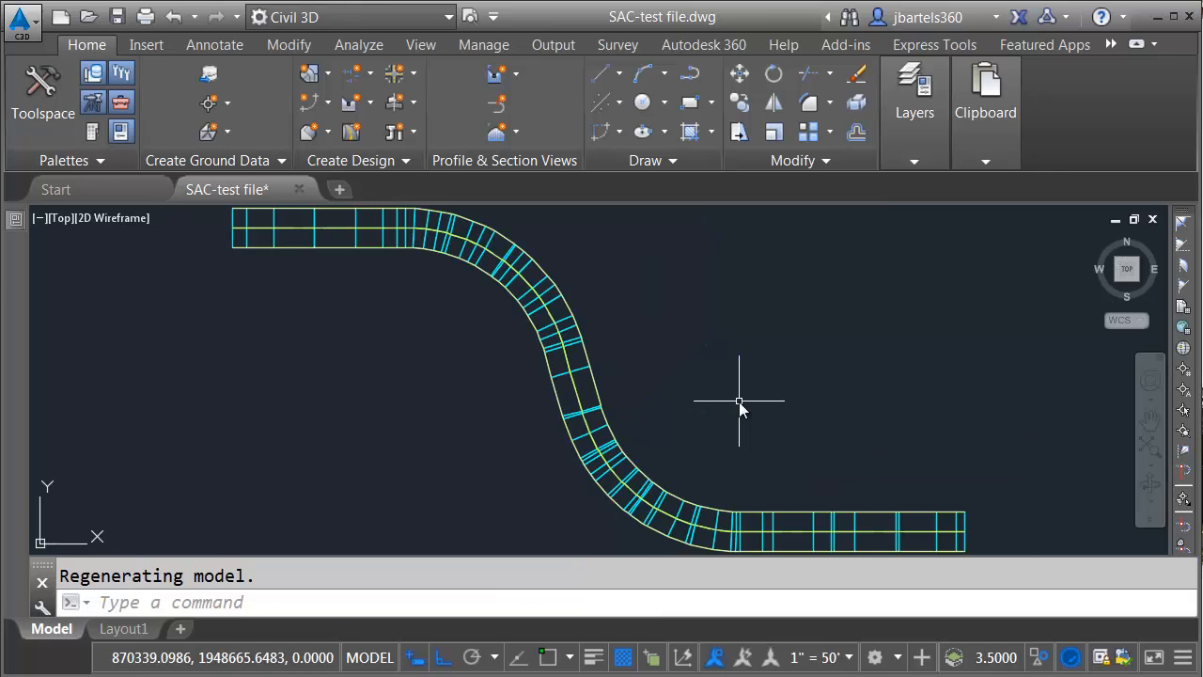
pyautogui.press('Escape')
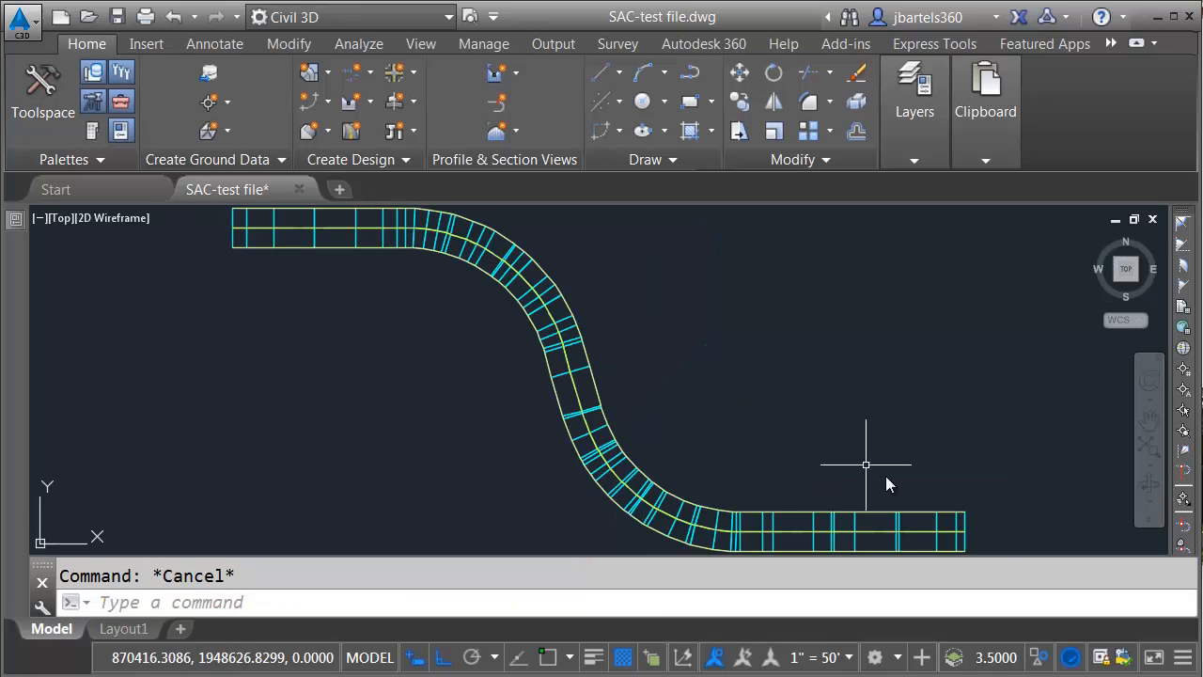
pyautogui.click(1039, 658)
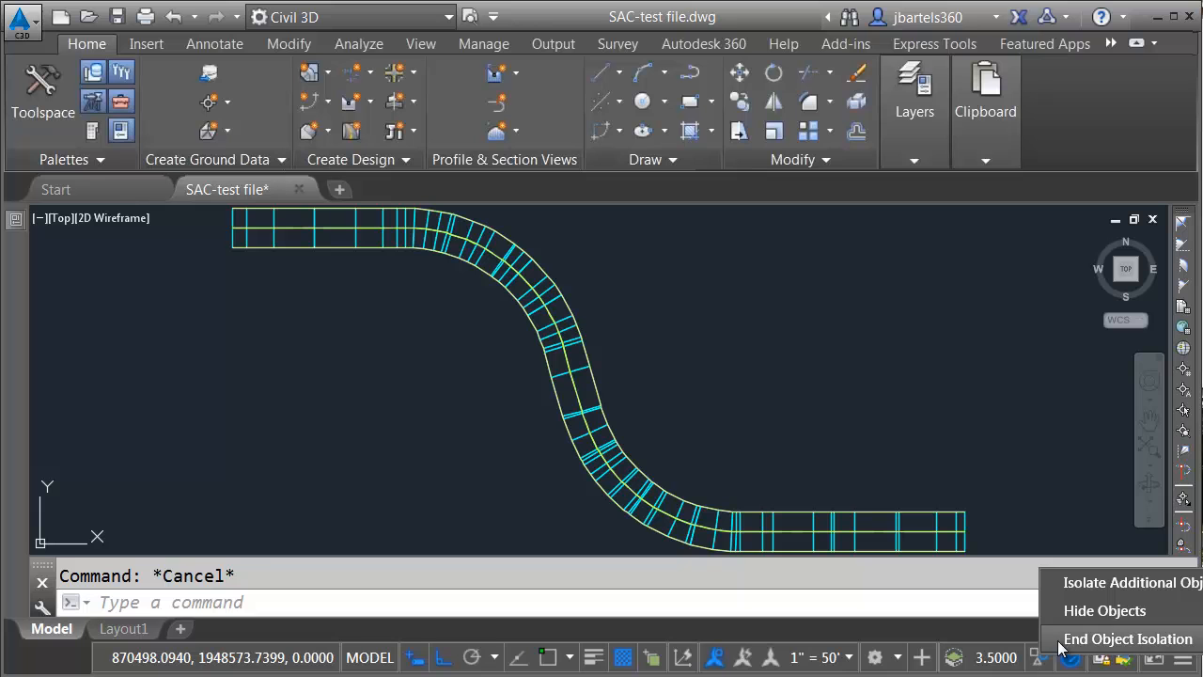
pyautogui.click(1126, 639)
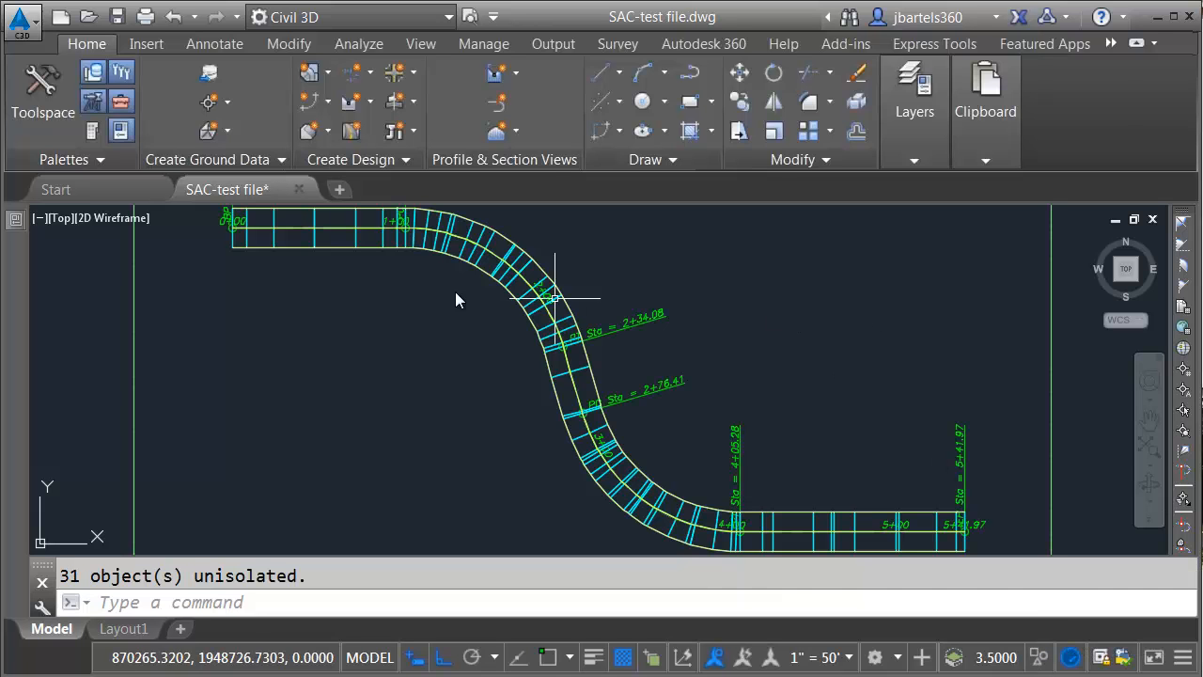
# Review the First Street corridor's cross sections in the Section Editor station by station up to 3+75.00, then close the editor
pyautogui.click(245, 243)
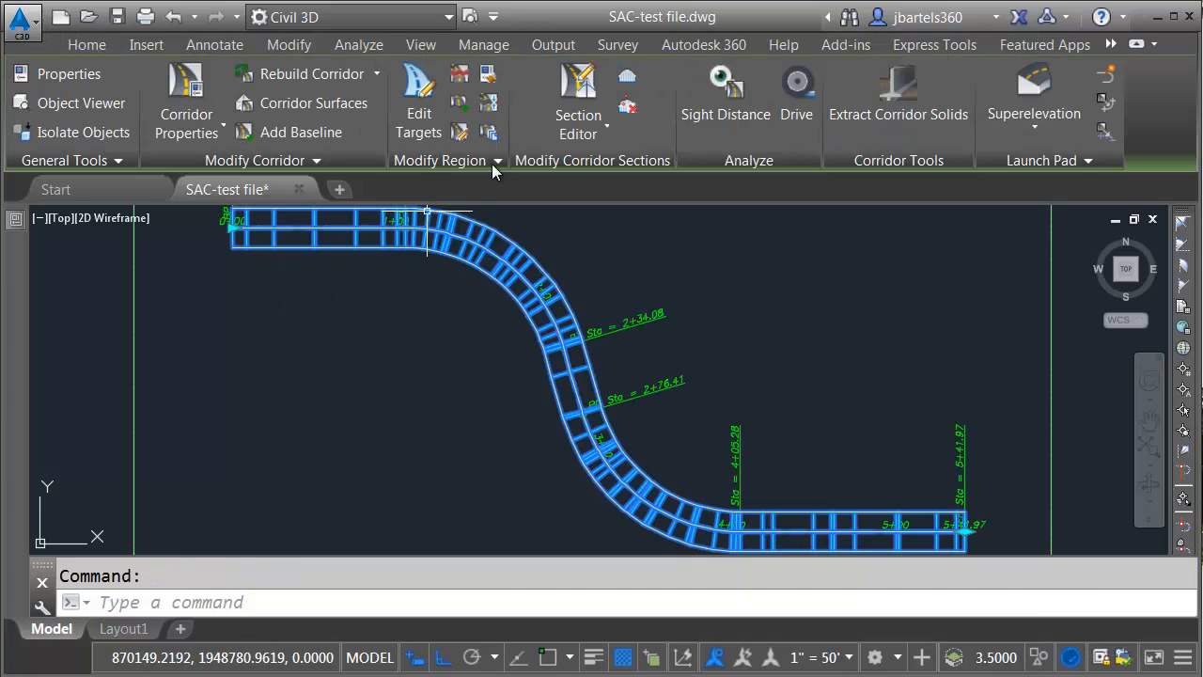
pyautogui.click(578, 85)
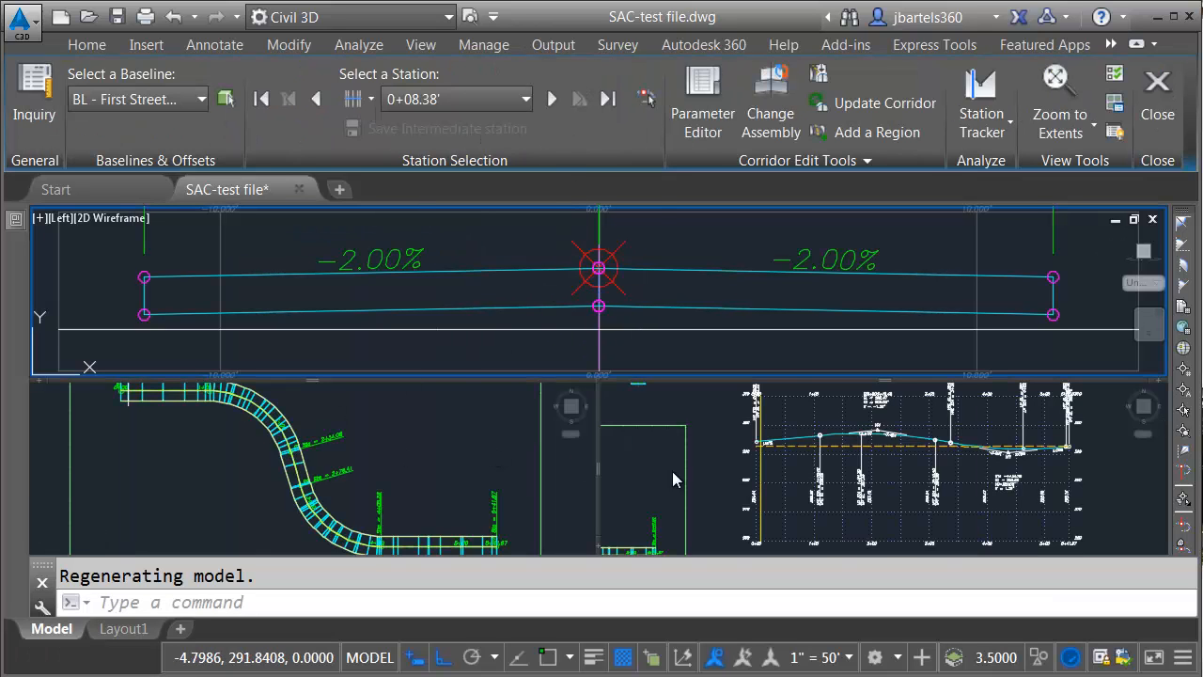
pyautogui.click(552, 98)
pyautogui.click(551, 99)
pyautogui.click(552, 99)
pyautogui.click(552, 99)
pyautogui.click(551, 99)
pyautogui.click(551, 99)
pyautogui.click(552, 98)
pyautogui.click(552, 98)
pyautogui.click(551, 99)
pyautogui.click(552, 99)
pyautogui.click(552, 99)
pyautogui.click(551, 99)
pyautogui.click(552, 98)
pyautogui.click(552, 99)
pyautogui.click(551, 99)
pyautogui.click(552, 99)
pyautogui.click(552, 99)
pyautogui.click(552, 99)
pyautogui.click(552, 99)
pyautogui.click(552, 99)
pyautogui.click(552, 98)
pyautogui.click(551, 99)
pyautogui.click(552, 99)
pyautogui.click(552, 99)
pyautogui.click(552, 99)
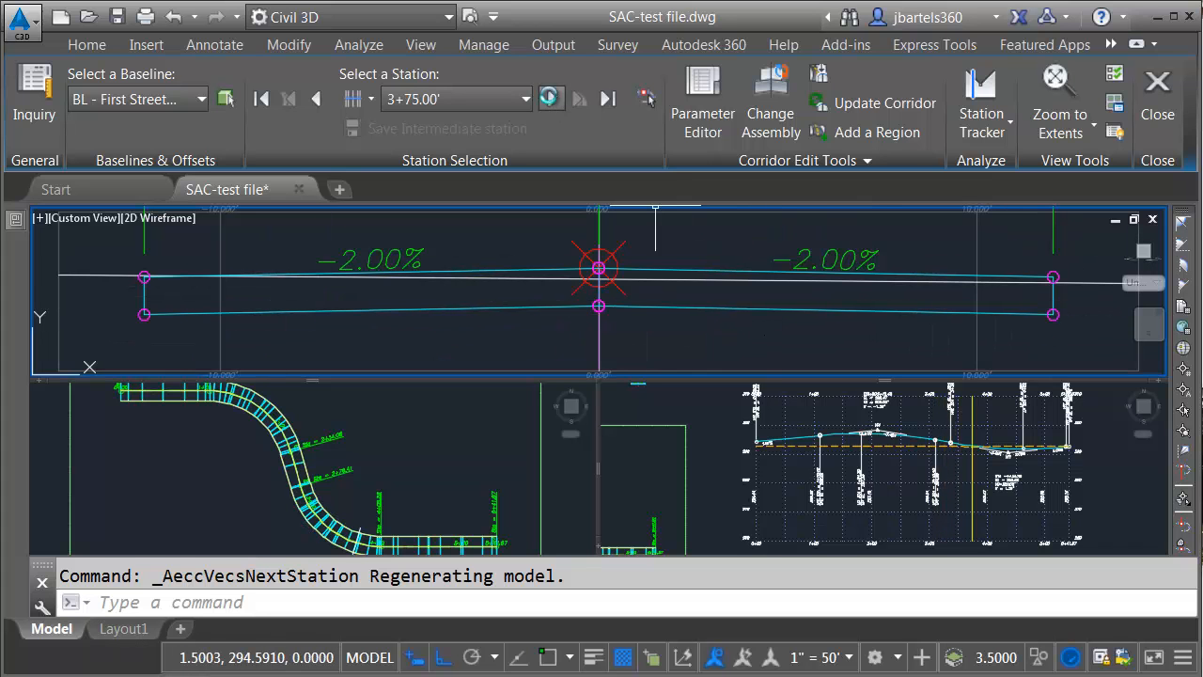
pyautogui.click(1162, 90)
# Draw a polyline just outside the corridor's right edge near its start, with a straight segment followed by an arc along the first curve
pyautogui.scroll(-2, 658, 328)
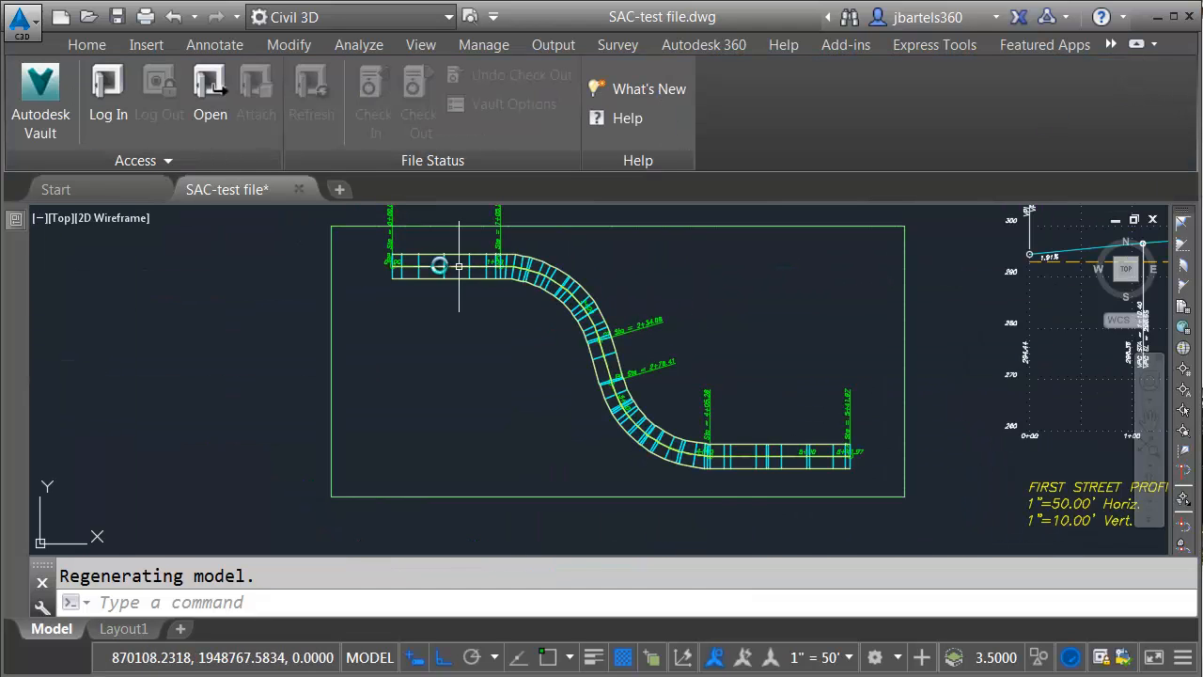
pyautogui.scroll(3, 408, 272)
pyautogui.scroll(2, 407, 273)
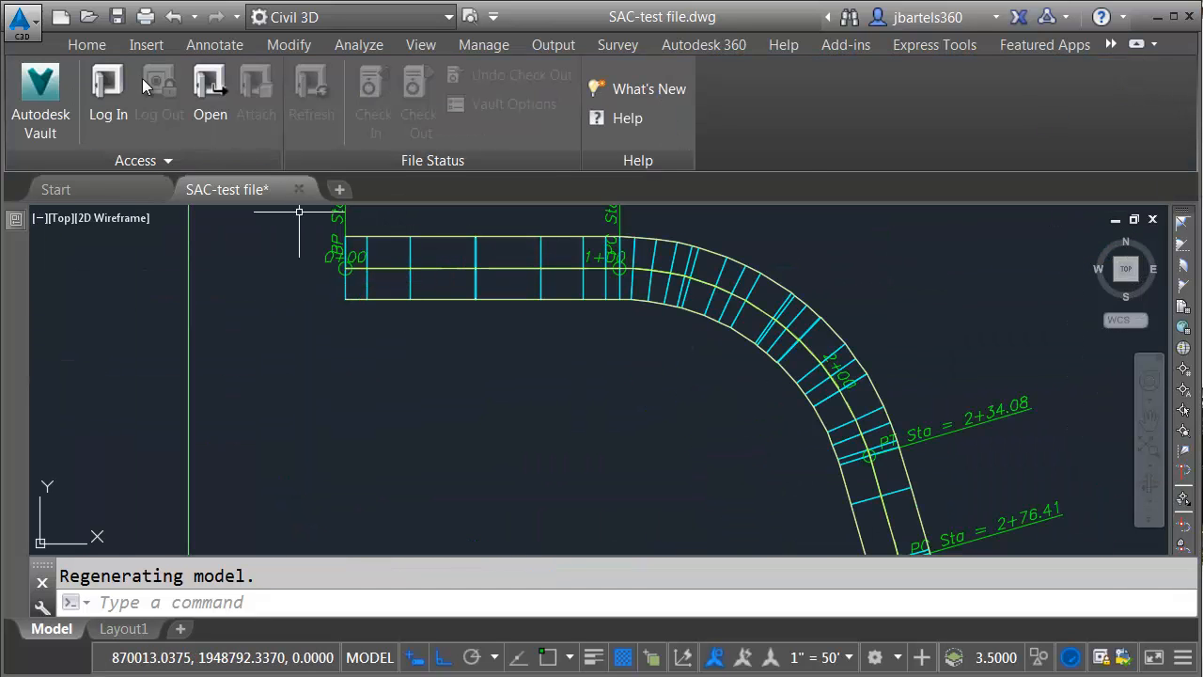
pyautogui.click(87, 44)
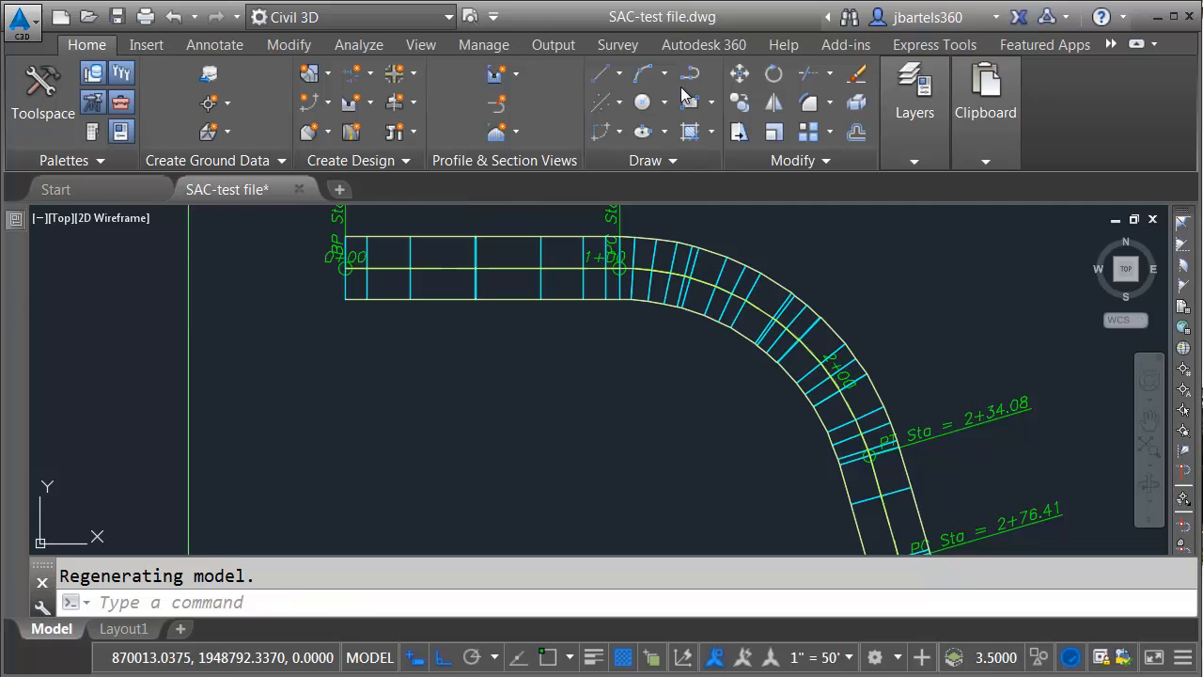
pyautogui.click(690, 74)
pyautogui.click(369, 332)
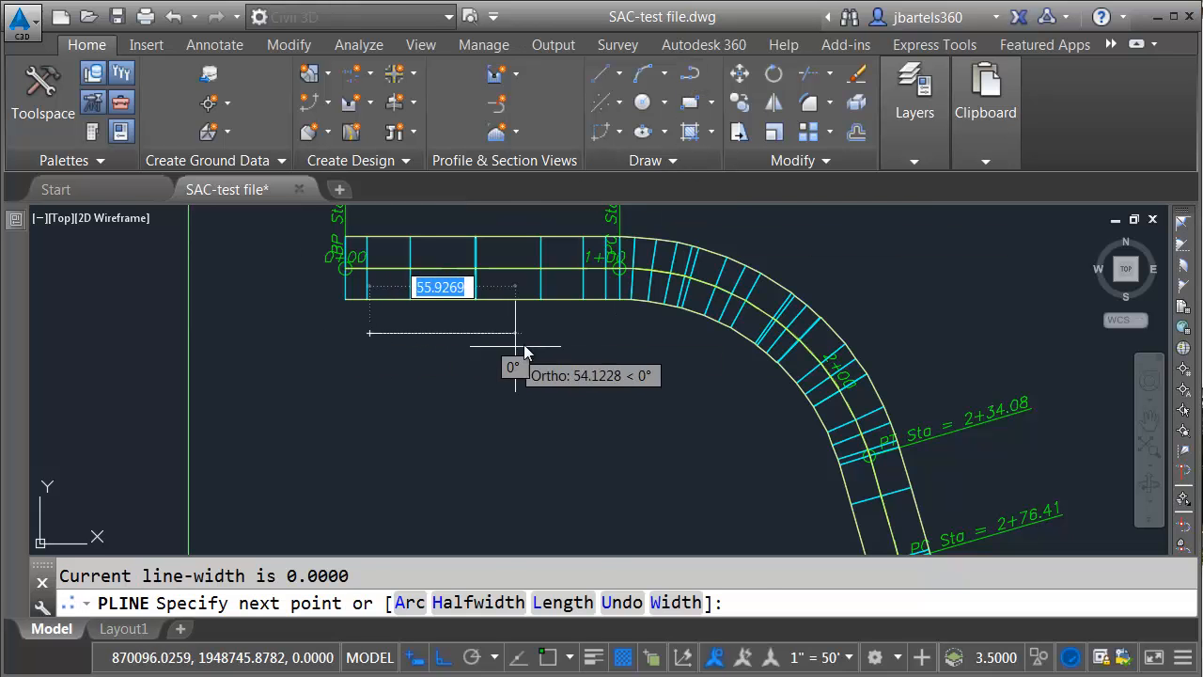
pyautogui.click(595, 338)
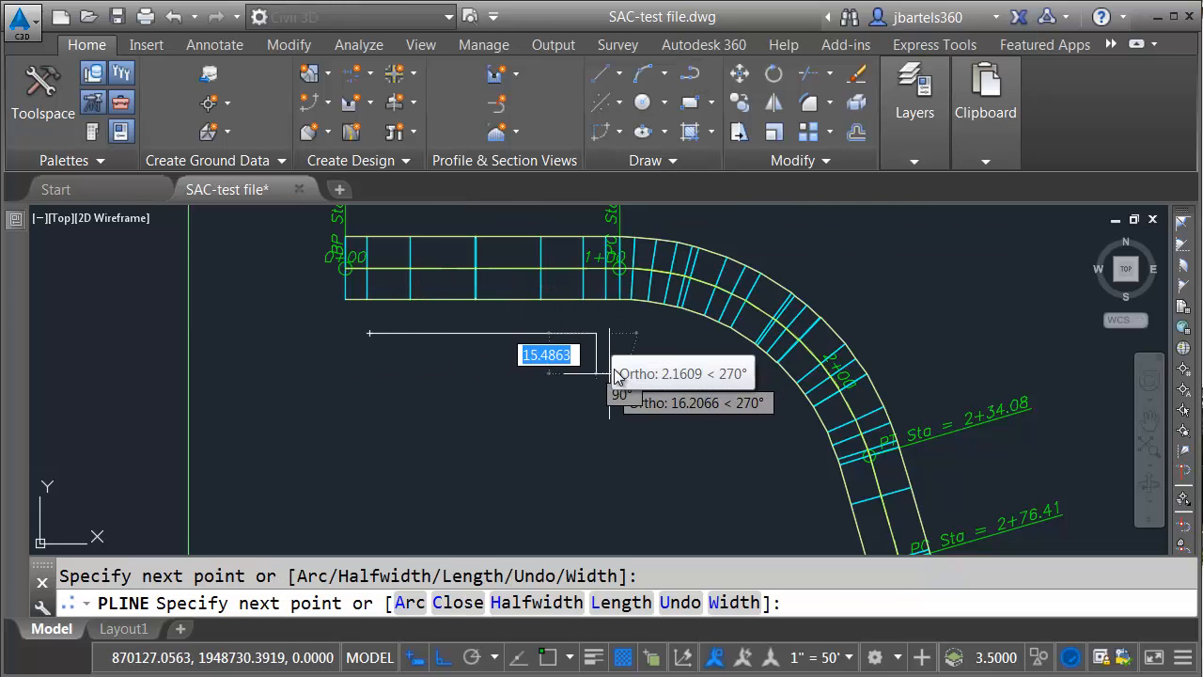
pyautogui.press('F8')
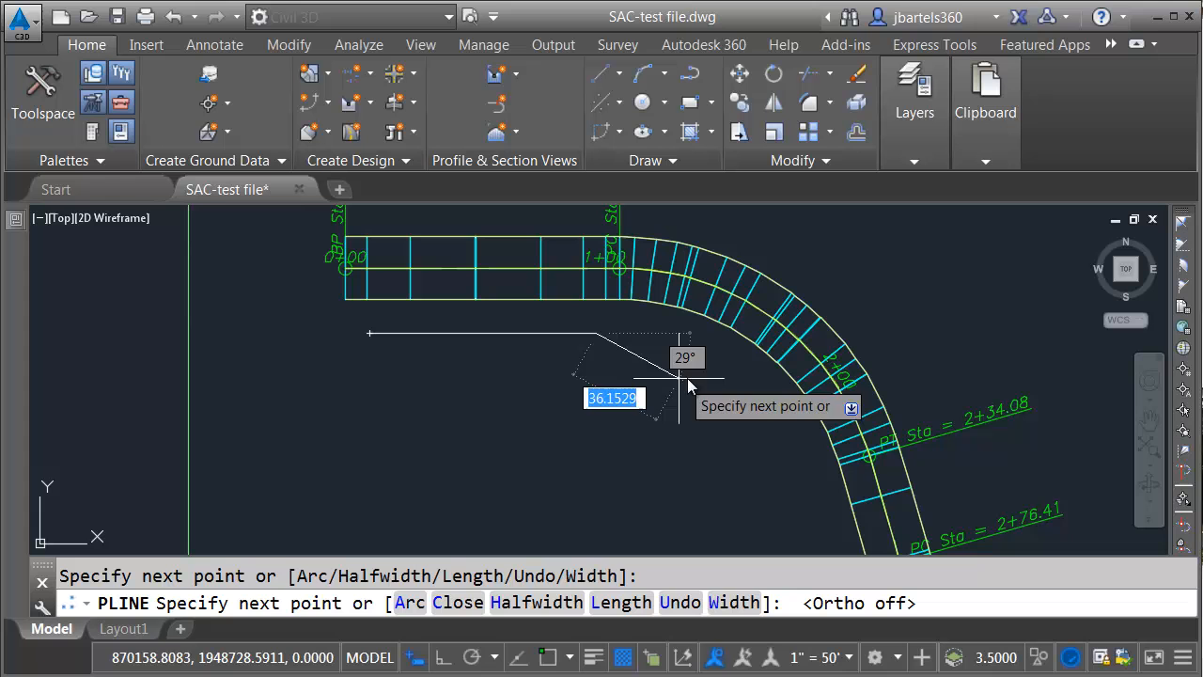
pyautogui.click(410, 602)
pyautogui.rightClick(758, 407)
pyautogui.click(805, 89)
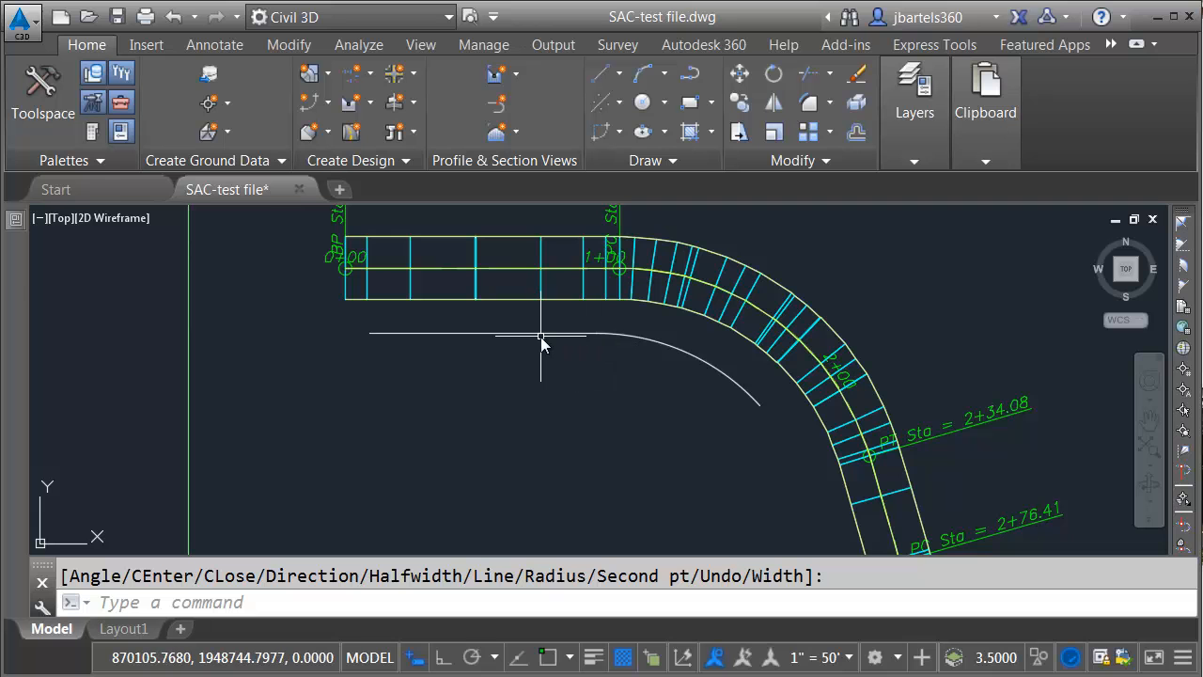
# Convert the polyline into a feature line named sample target in Site 1, with elevations from surface EG and intermediate grade break points
pyautogui.click(320, 103)
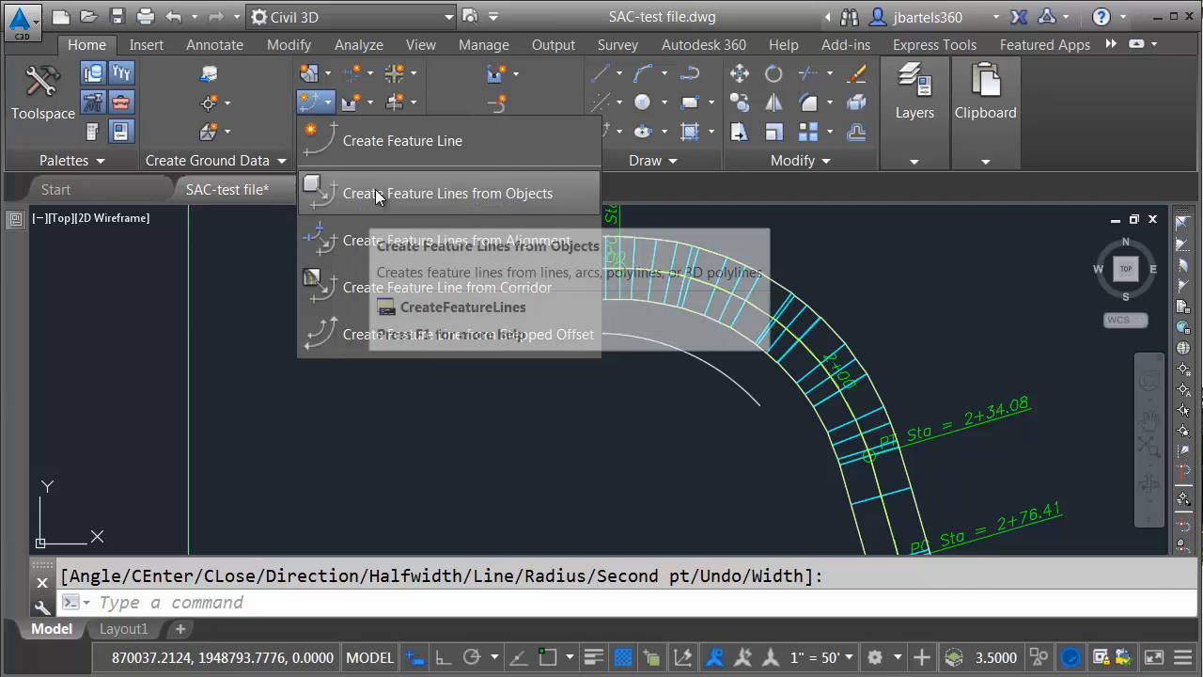
pyautogui.click(366, 193)
pyautogui.click(429, 333)
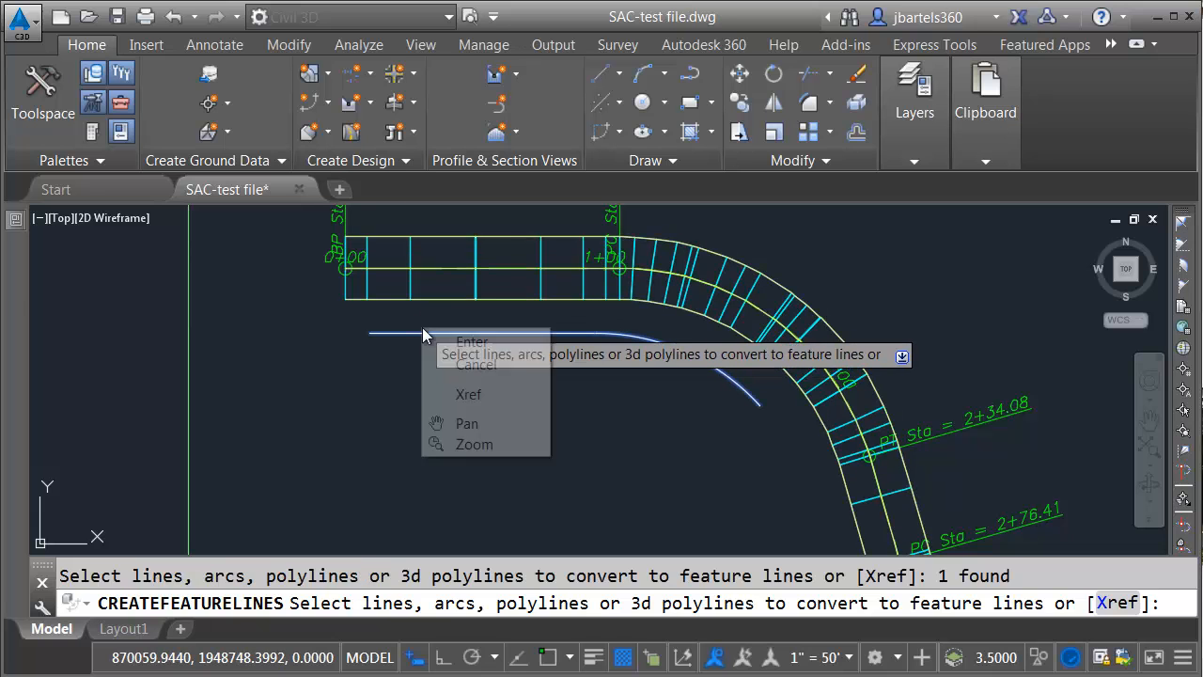
pyautogui.rightClick(422, 333)
pyautogui.click(475, 342)
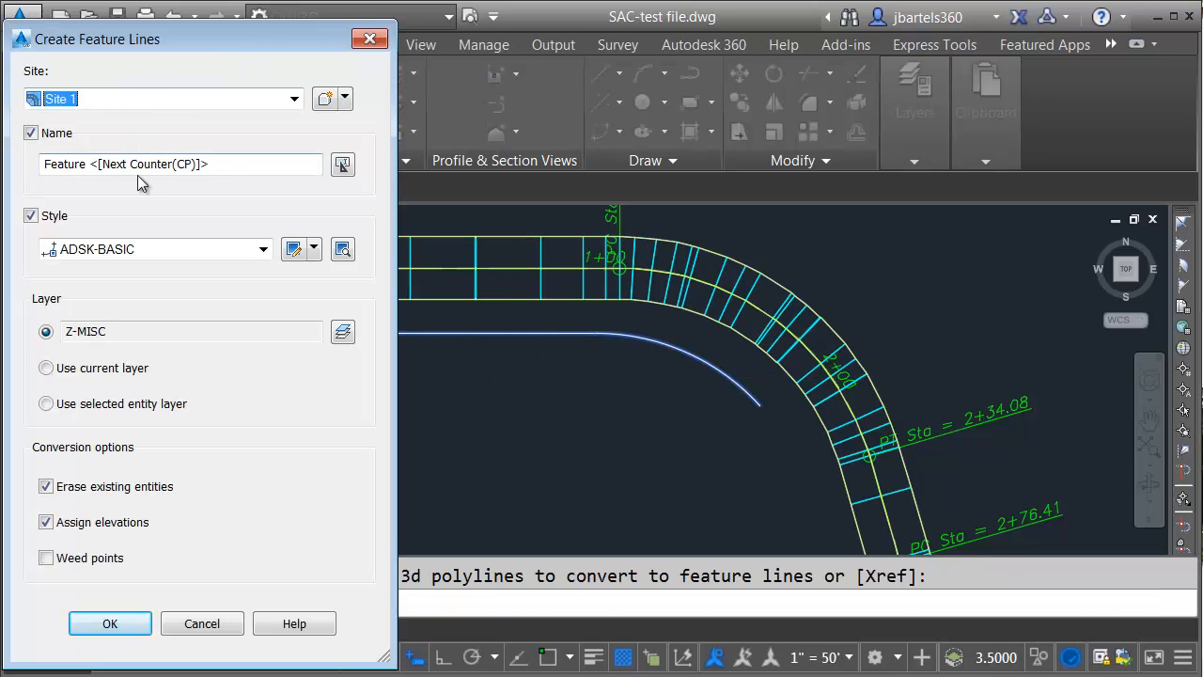
pyautogui.moveTo(210, 164); pyautogui.dragTo(60, 165)
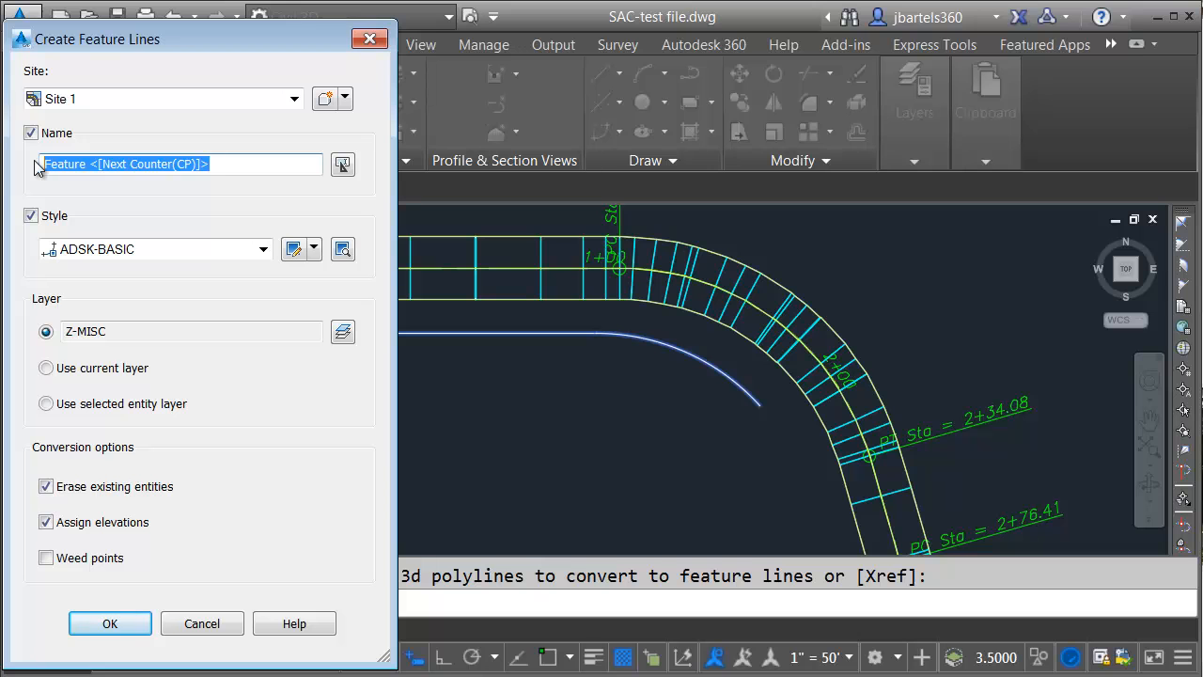
pyautogui.write('sample target')
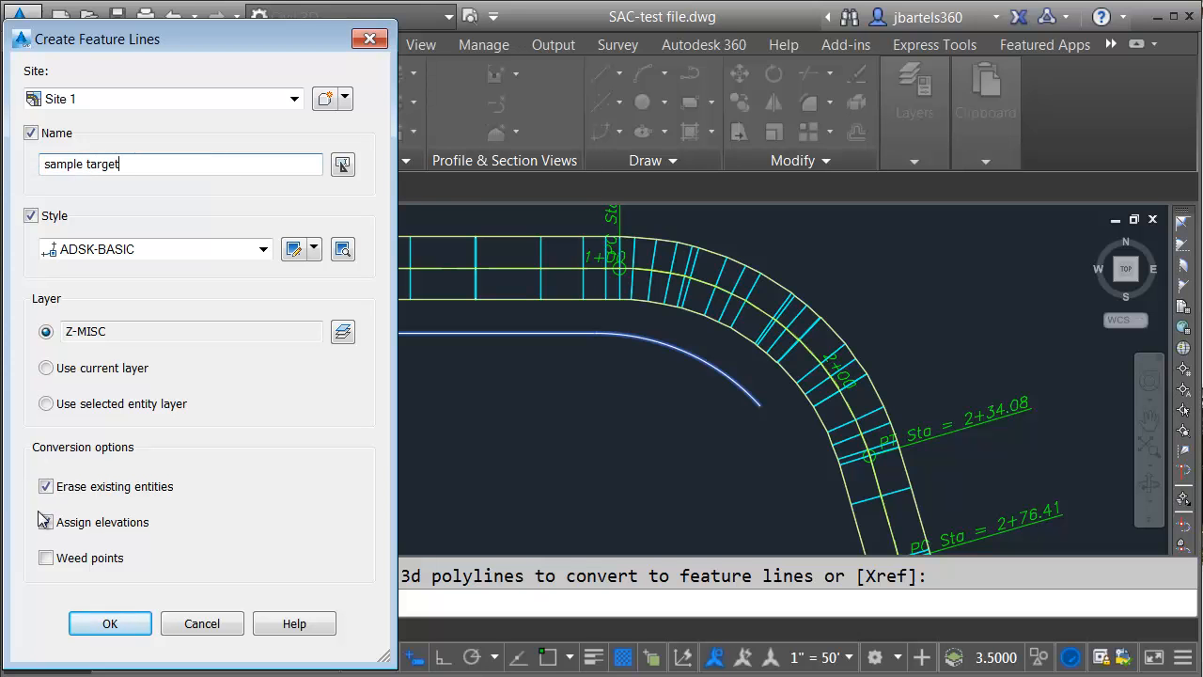
pyautogui.click(110, 623)
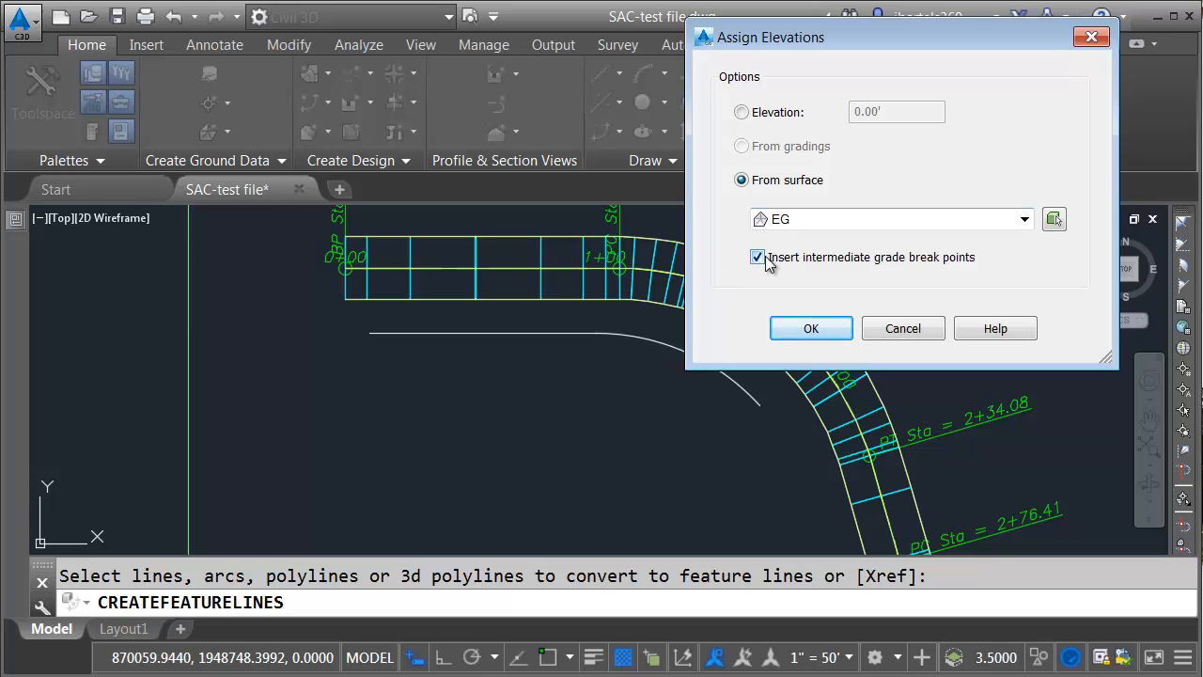
pyautogui.click(808, 331)
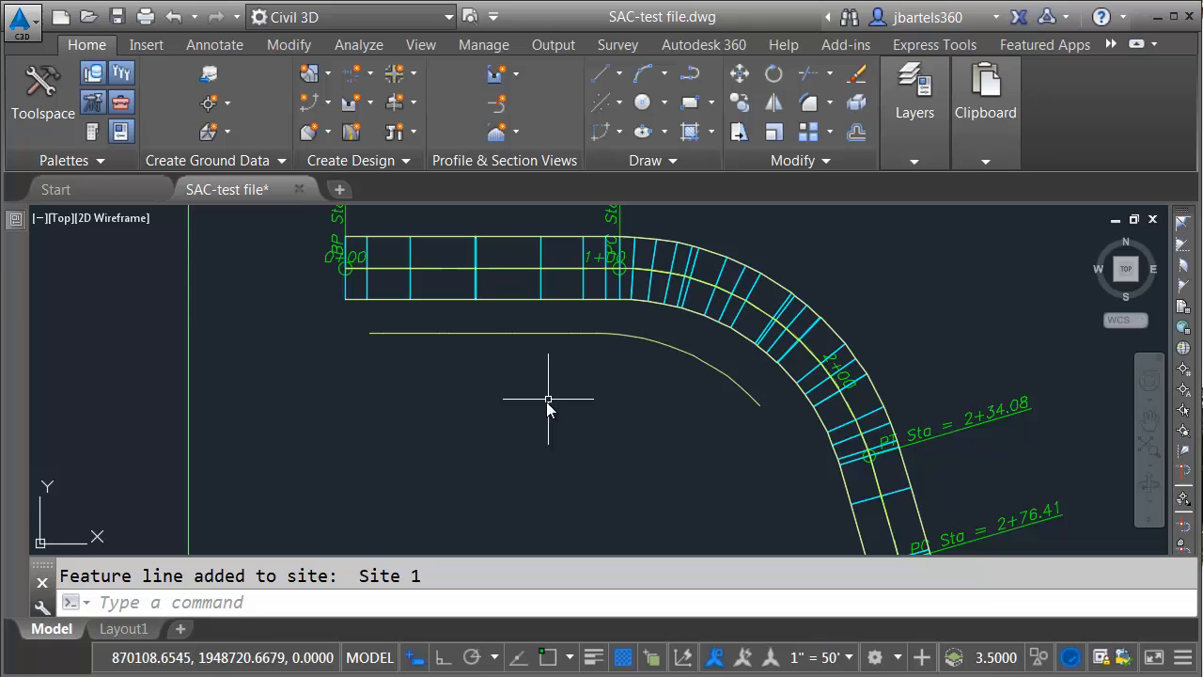
pyautogui.click(492, 335)
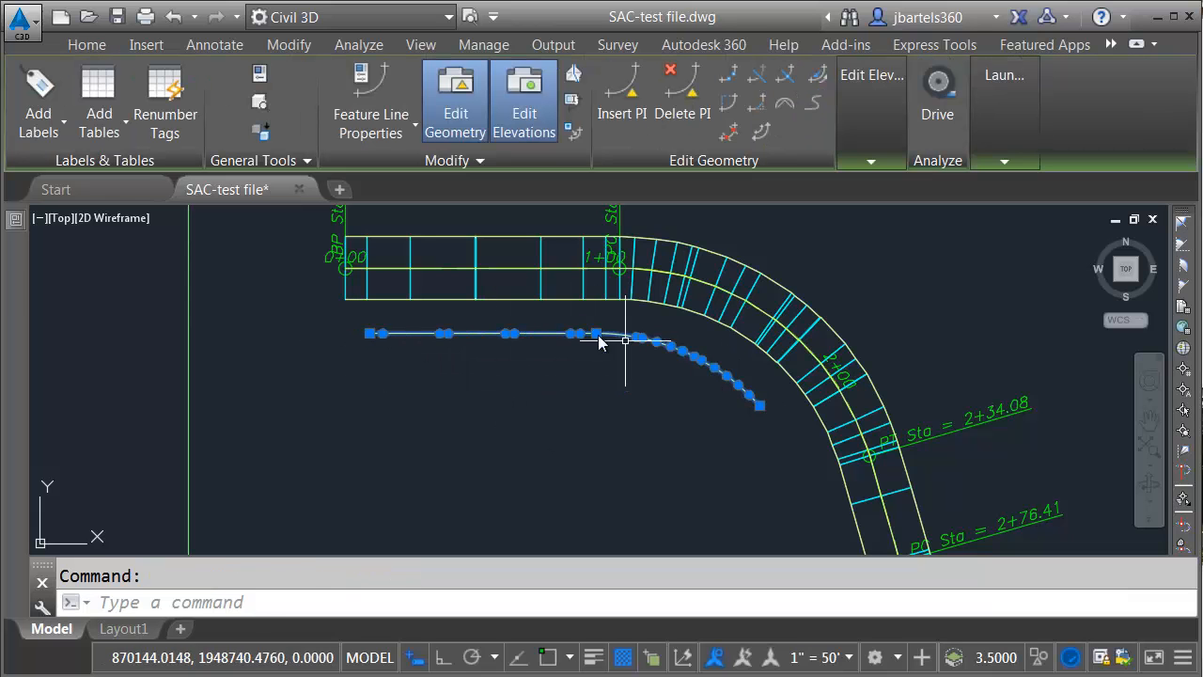
pyautogui.press('Escape')
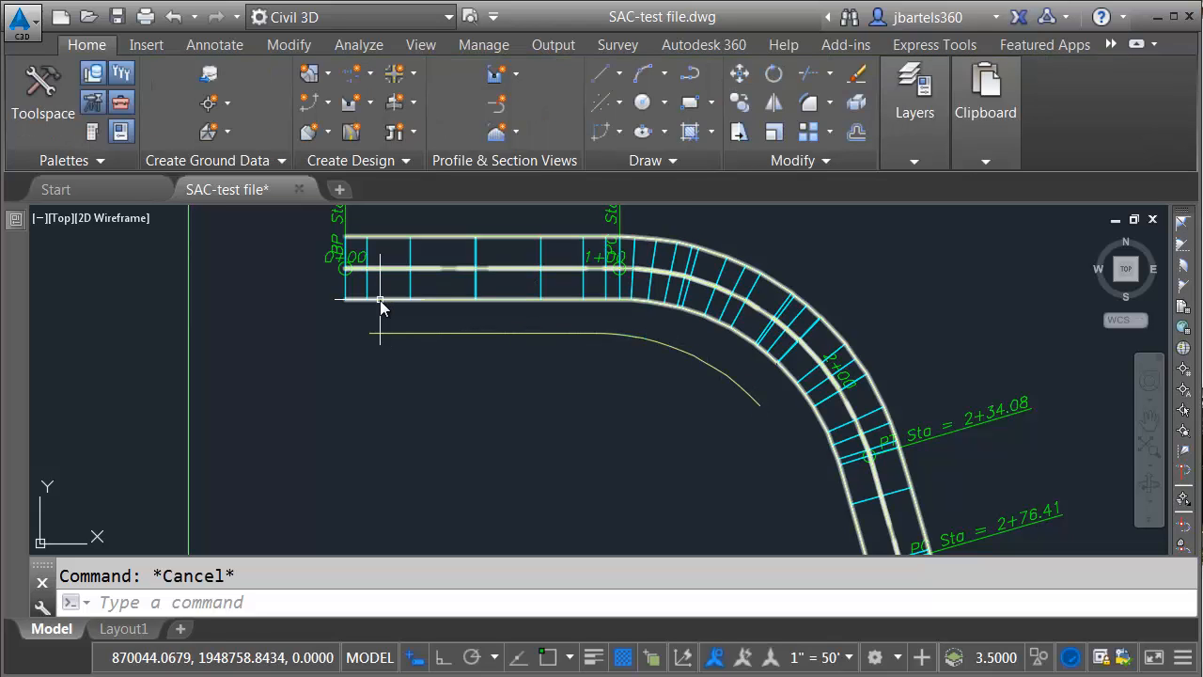
# Edit the corridor region's targets and set the right MyCustomLane's Lane Offset target to the sample target feature line
pyautogui.click(383, 301)
pyautogui.click(419, 104)
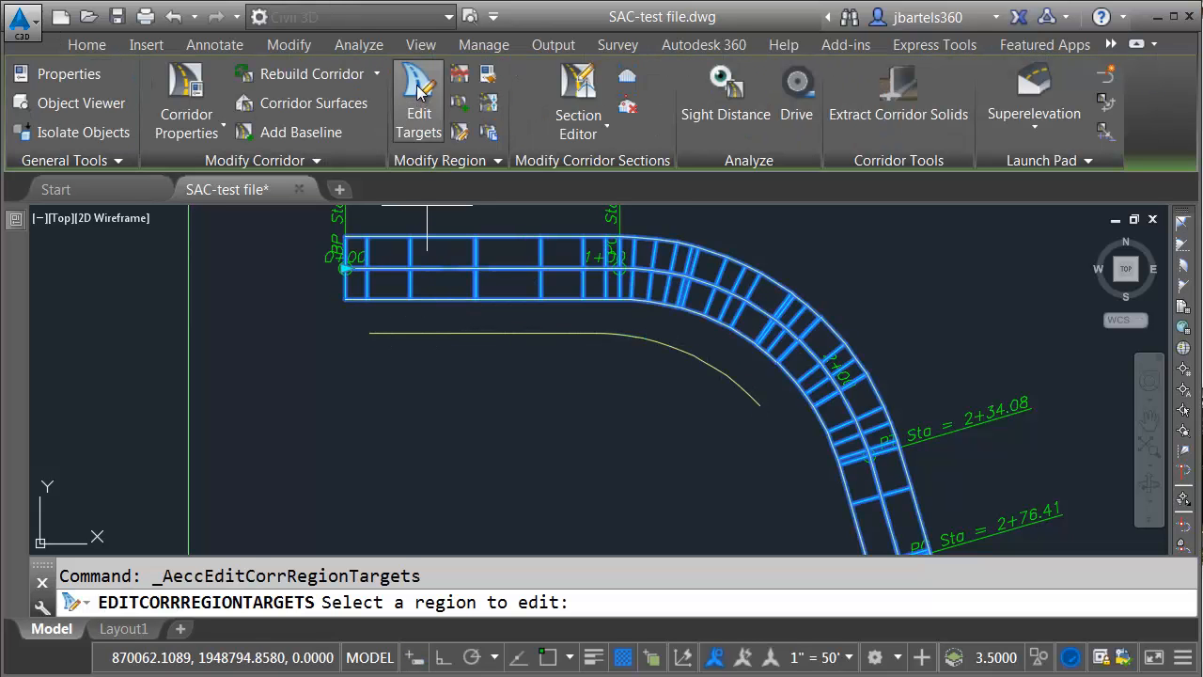
pyautogui.click(385, 290)
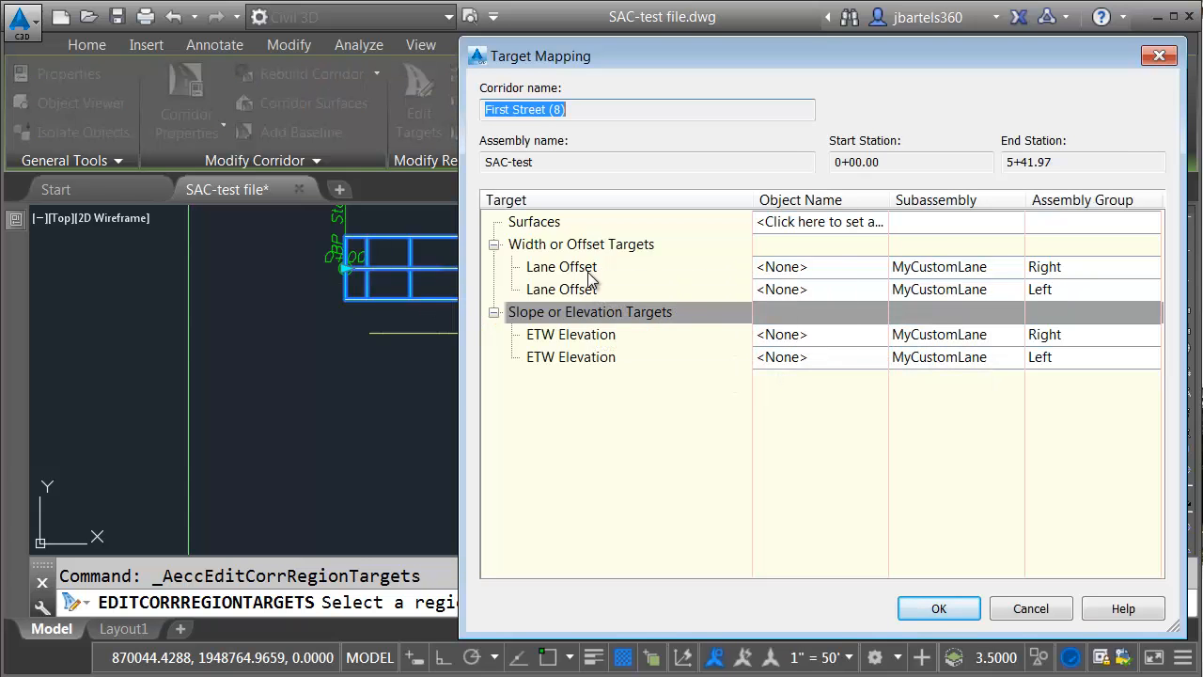
pyautogui.click(779, 267)
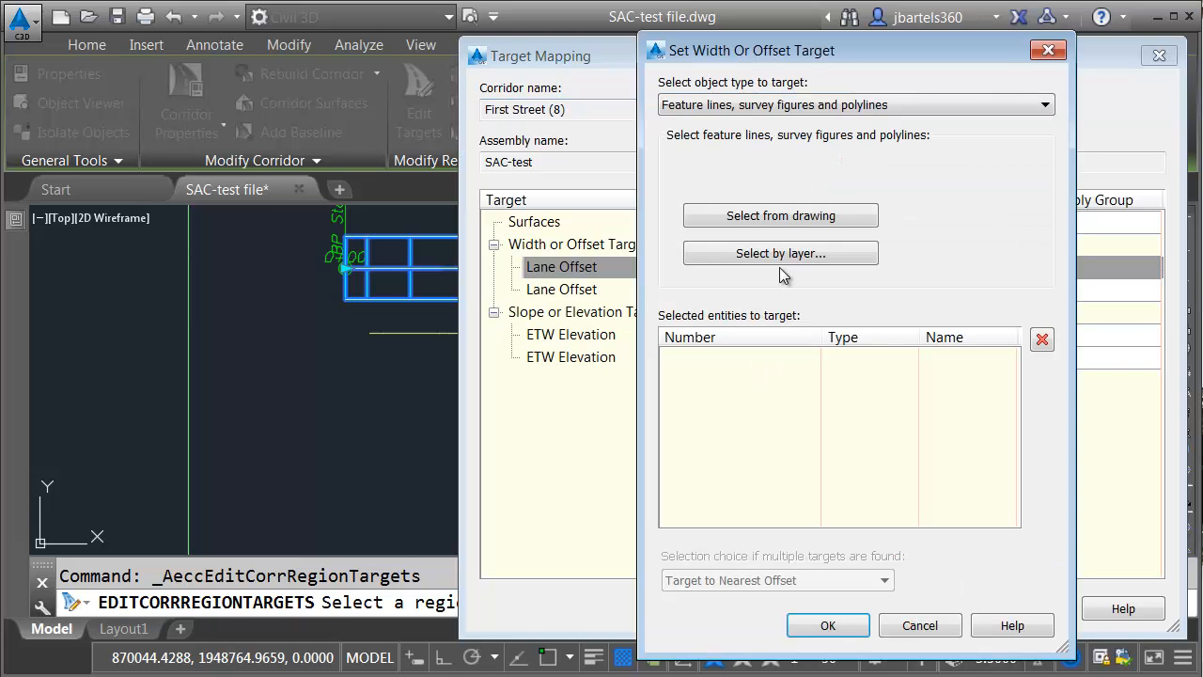
pyautogui.click(750, 214)
pyautogui.click(578, 334)
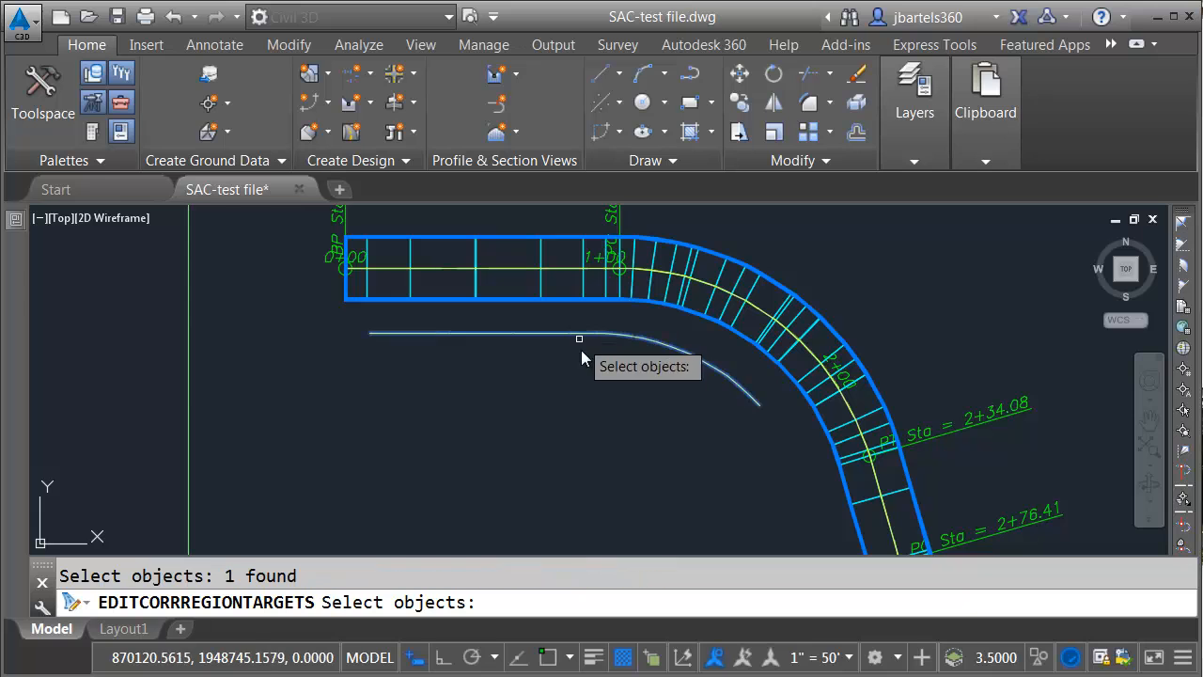
pyautogui.press('Return')
pyautogui.click(810, 628)
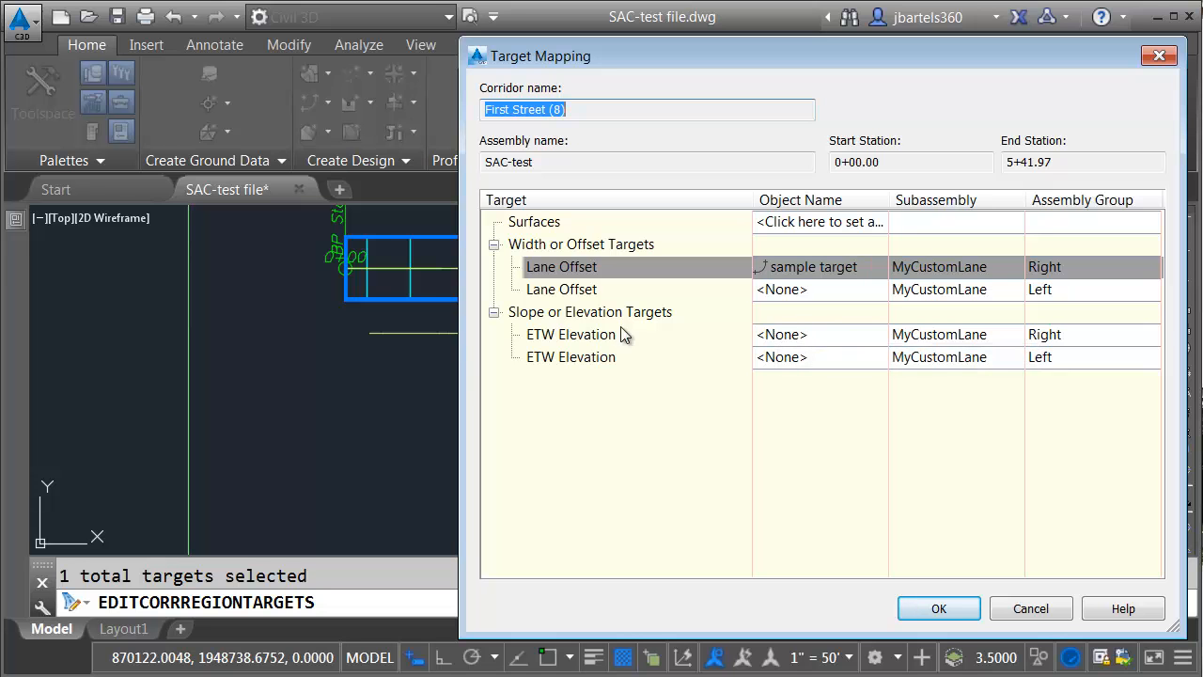
# Set the right MyCustomLane's ETW Elevation target to the sample target feature line and apply the target mapping
pyautogui.click(776, 335)
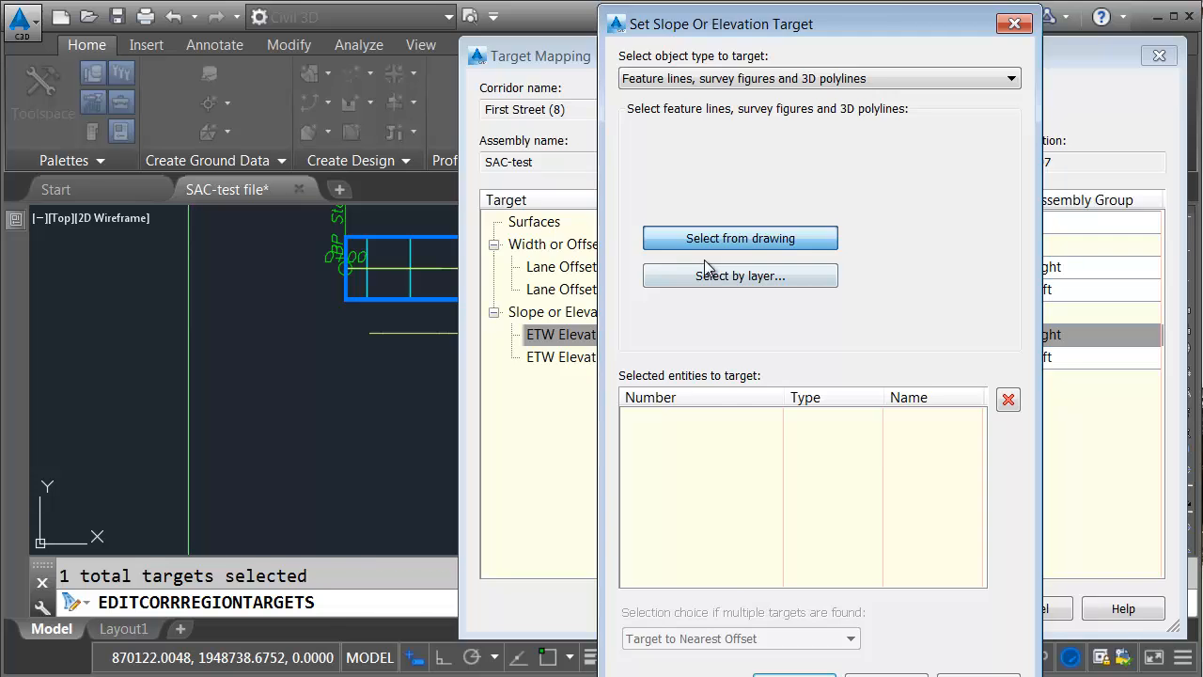
pyautogui.click(706, 246)
pyautogui.click(652, 338)
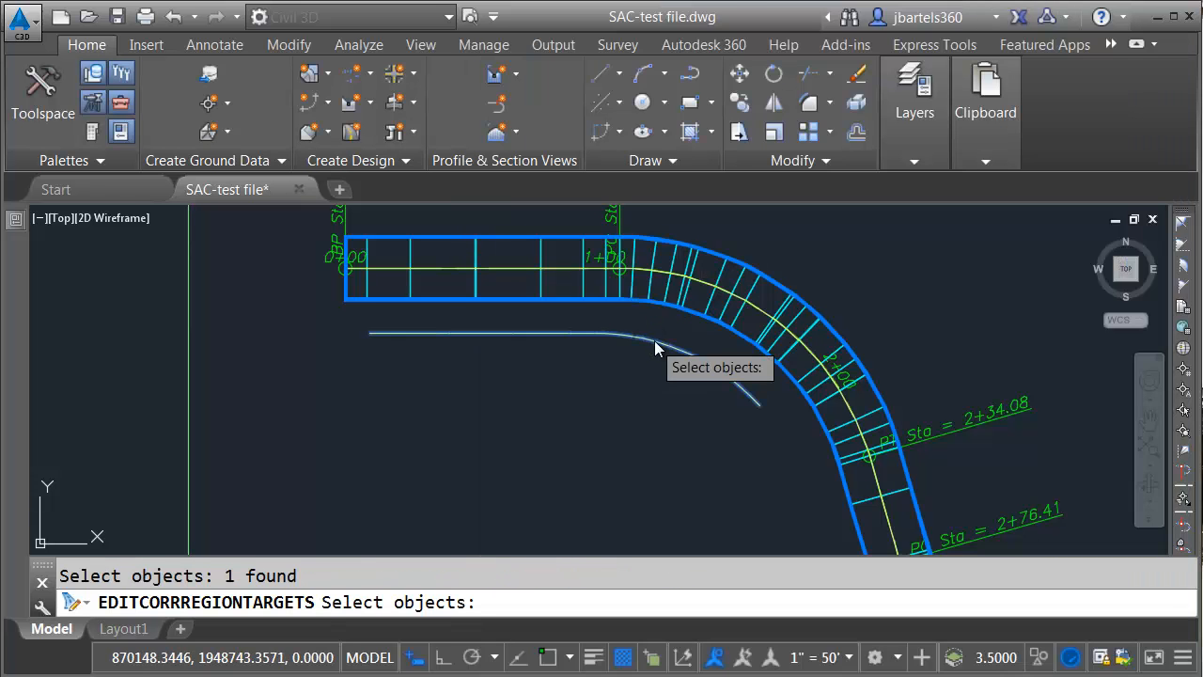
pyautogui.press('Return')
pyautogui.click(794, 675)
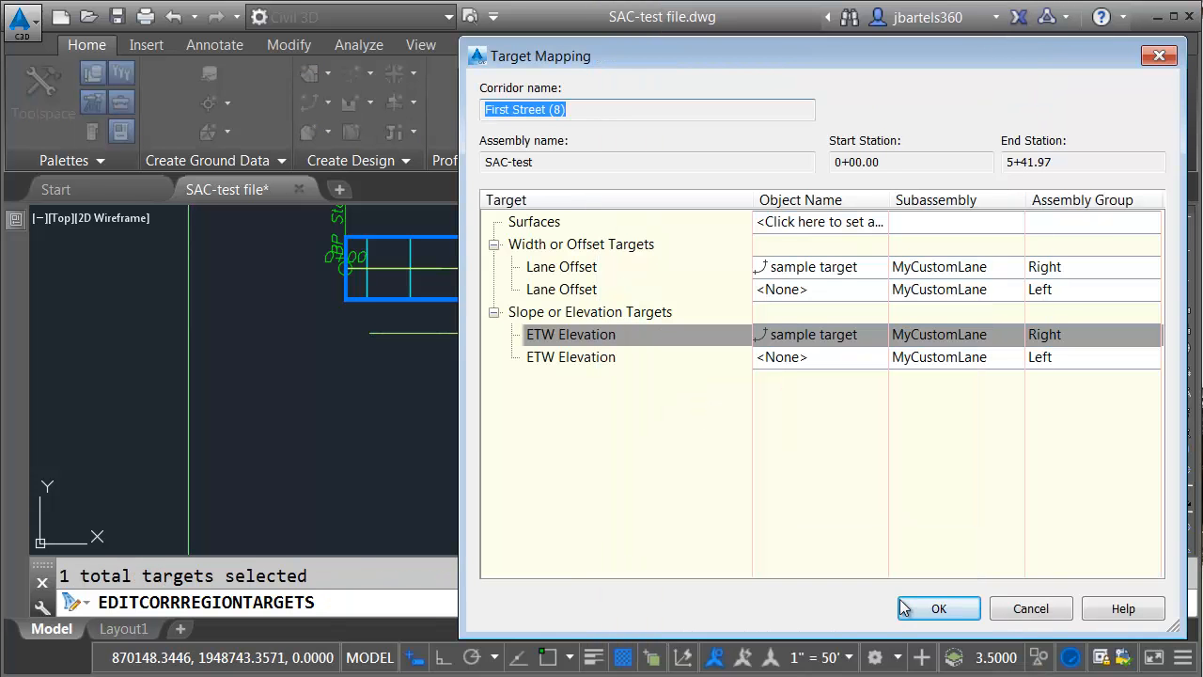
pyautogui.click(937, 607)
pyautogui.press('Escape')
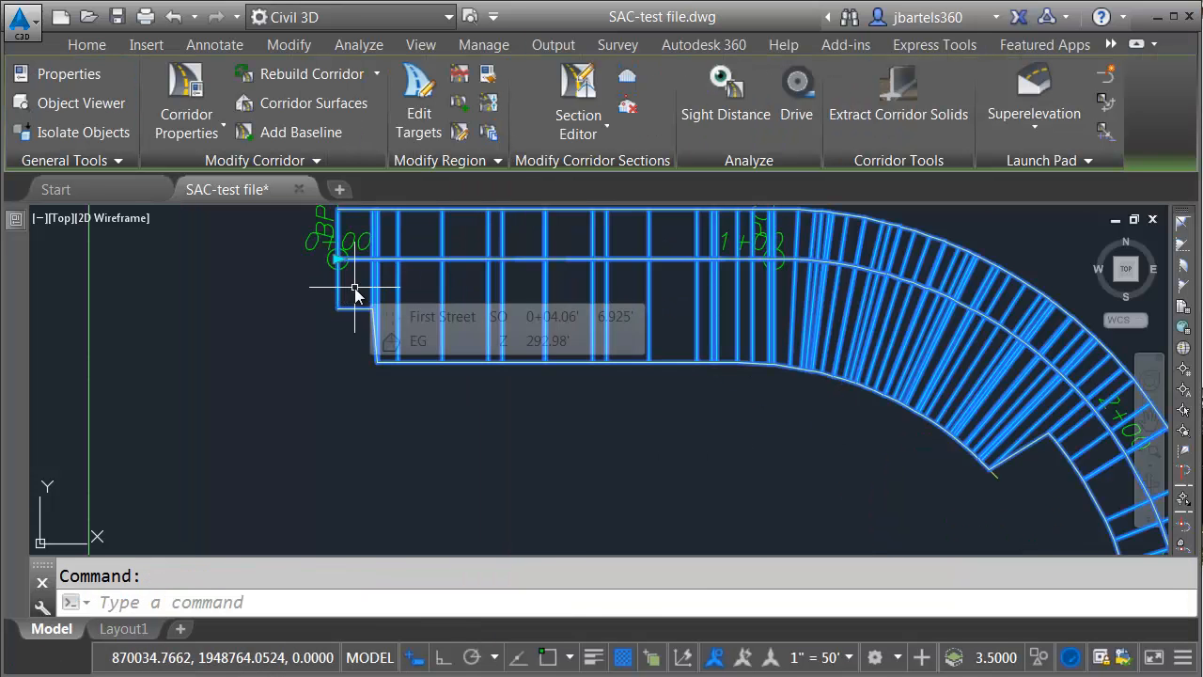
# Step through the corridor's sections in the Section Editor from the start to station 1+32.76, examining the targeted right lane's width and slope
pyautogui.click(567, 91)
pyautogui.click(550, 99)
pyautogui.click(550, 99)
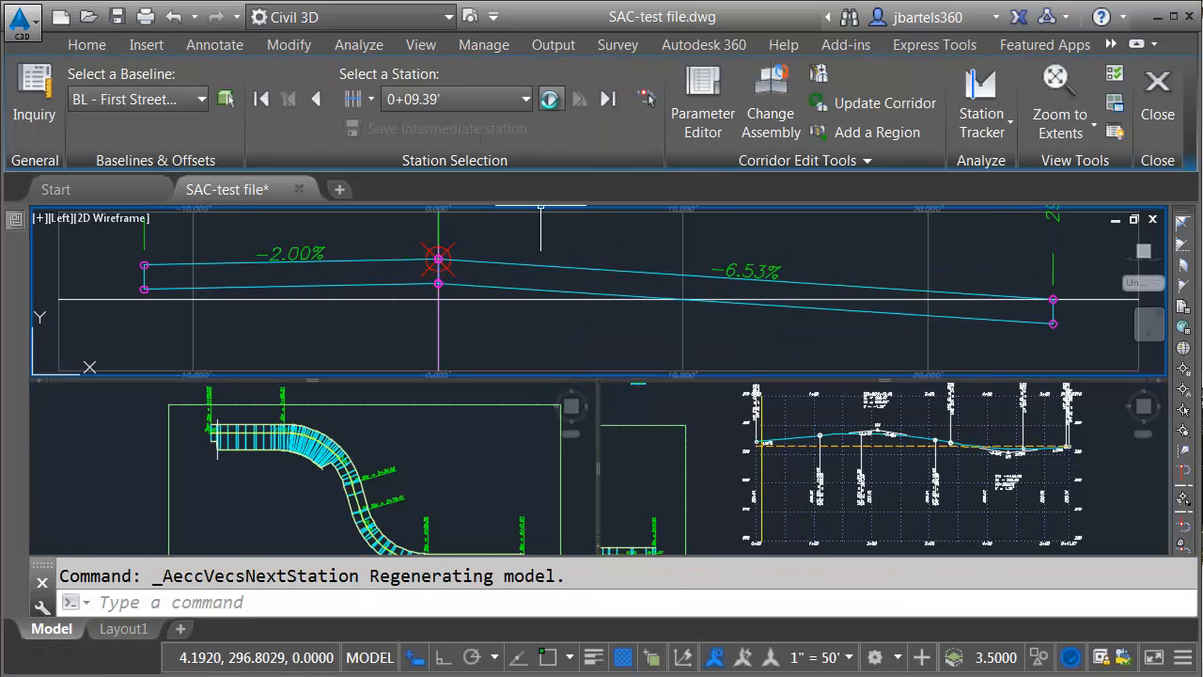
pyautogui.click(550, 98)
pyautogui.click(550, 99)
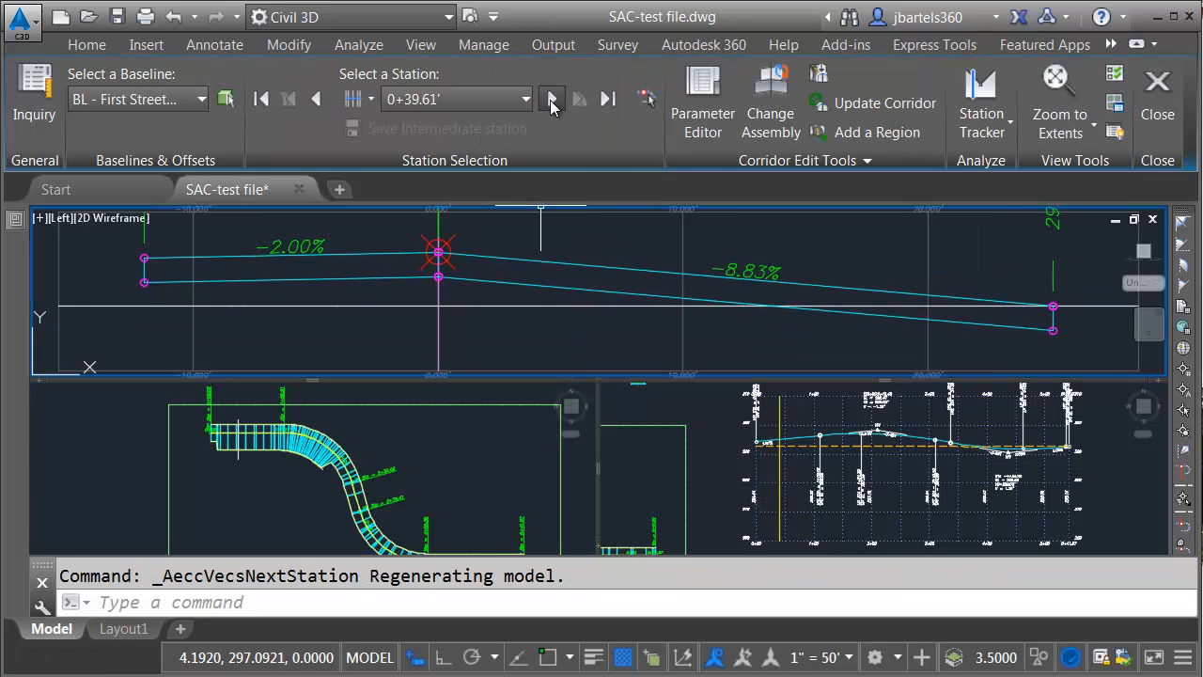
pyautogui.click(552, 98)
pyautogui.click(551, 98)
pyautogui.click(551, 99)
pyautogui.click(552, 99)
pyautogui.click(551, 99)
pyautogui.click(552, 99)
pyautogui.click(551, 99)
pyautogui.click(552, 99)
pyautogui.click(551, 99)
pyautogui.click(551, 98)
pyautogui.click(552, 99)
pyautogui.click(551, 99)
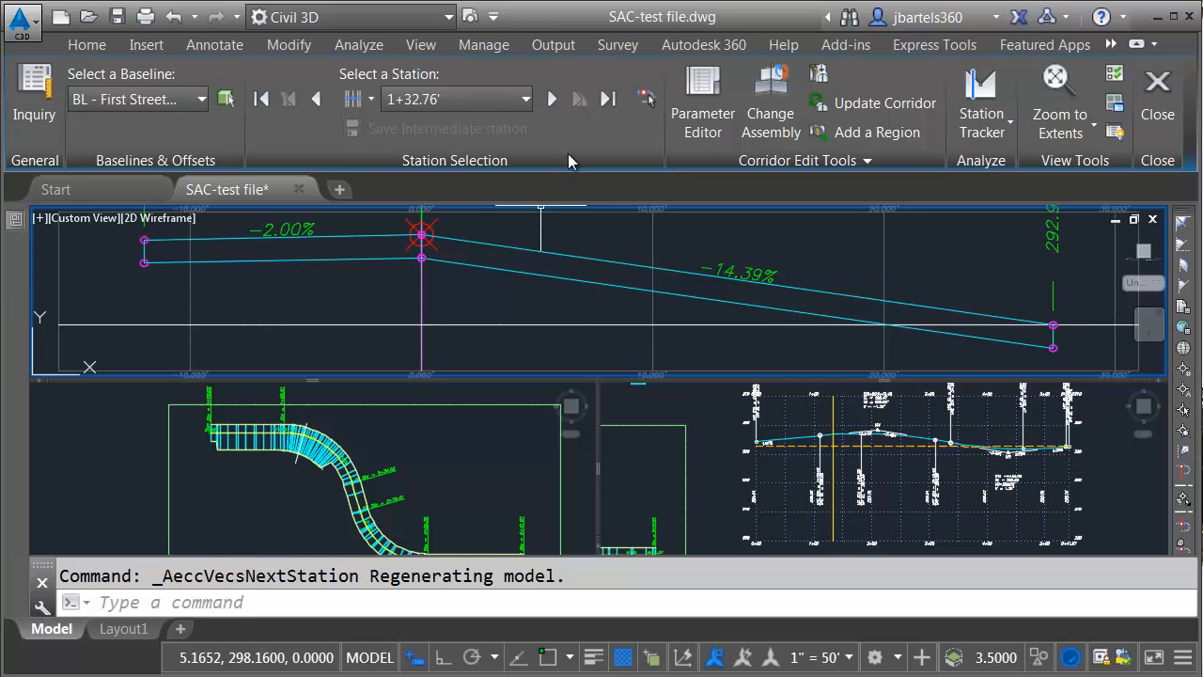
pyautogui.click(1157, 89)
# Delete the sample target feature line along the corridor's right edge
pyautogui.click(403, 363)
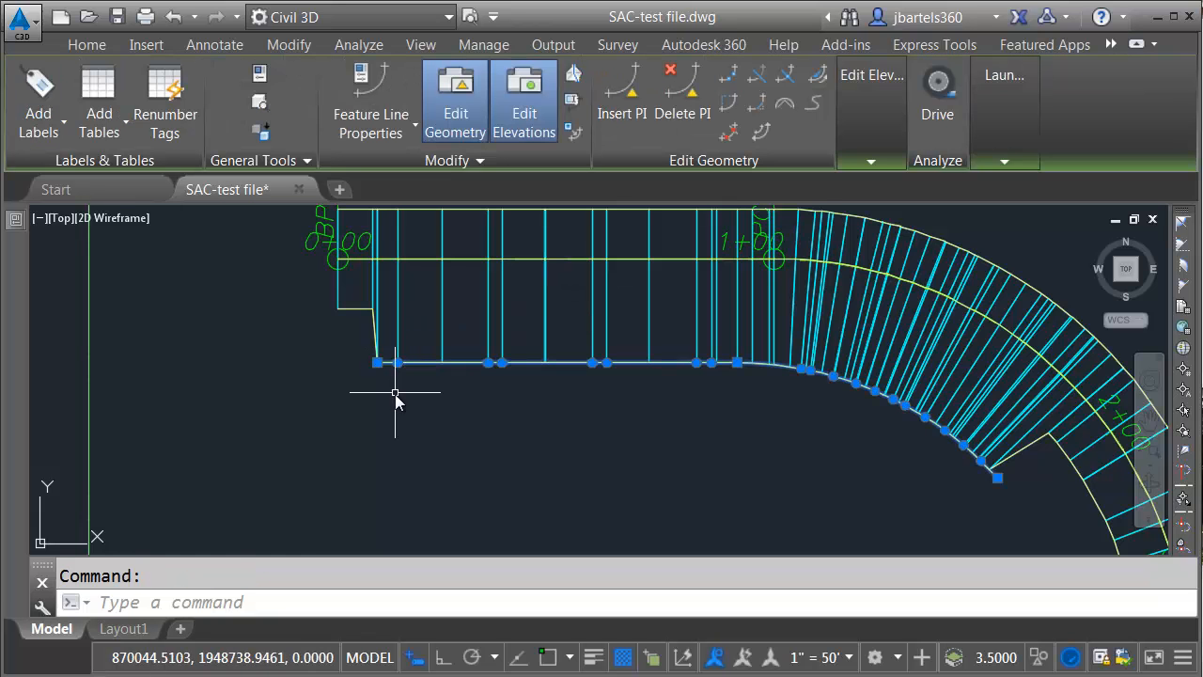
pyautogui.press('Delete')
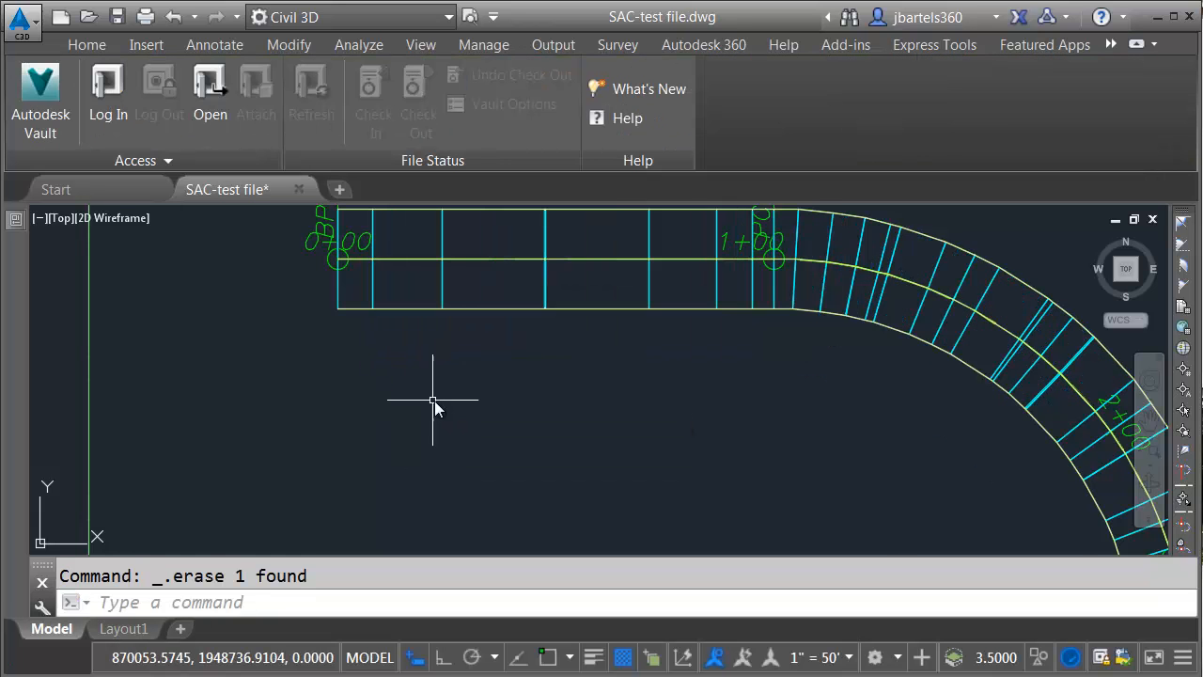
# Set the assembly's right MyCustomLane to Superelevation Axis of Rotation Supported and Superelevation Right Outside Lane Slope
pyautogui.scroll(-6, 432, 404)
pyautogui.scroll(10, 617, 341)
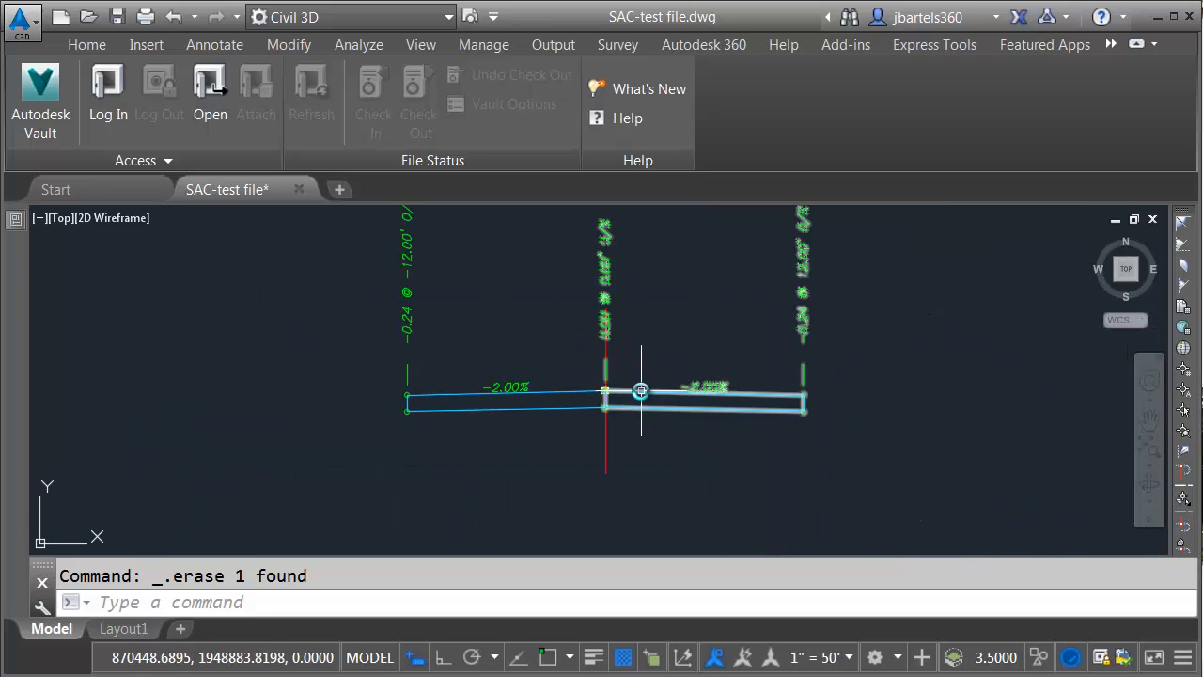
pyautogui.click(639, 390)
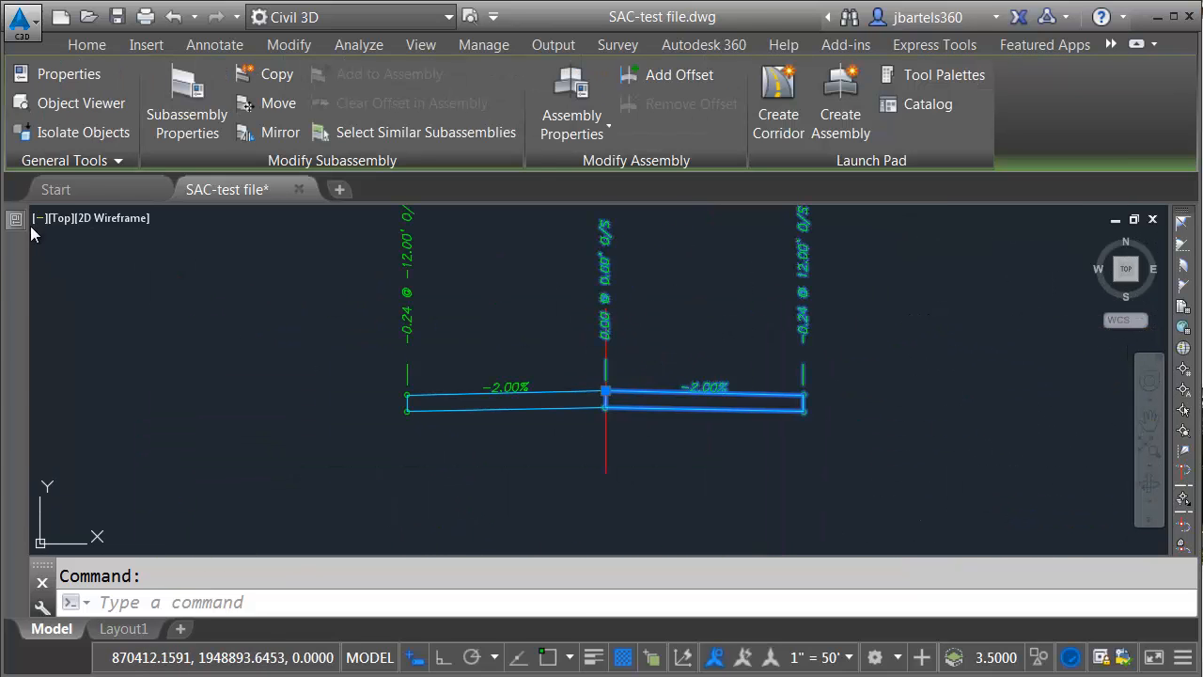
pyautogui.moveTo(16, 221)
pyautogui.moveTo(60, 274); pyautogui.dragTo(35, 507)
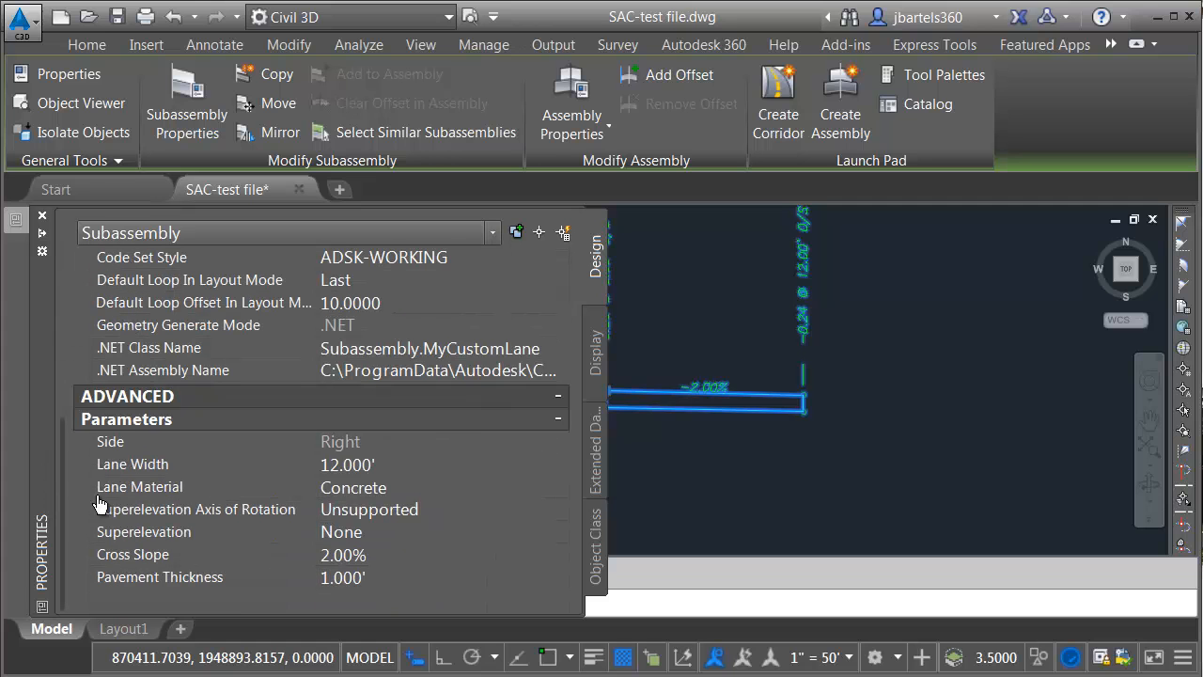
pyautogui.click(350, 512)
pyautogui.click(357, 544)
pyautogui.click(359, 532)
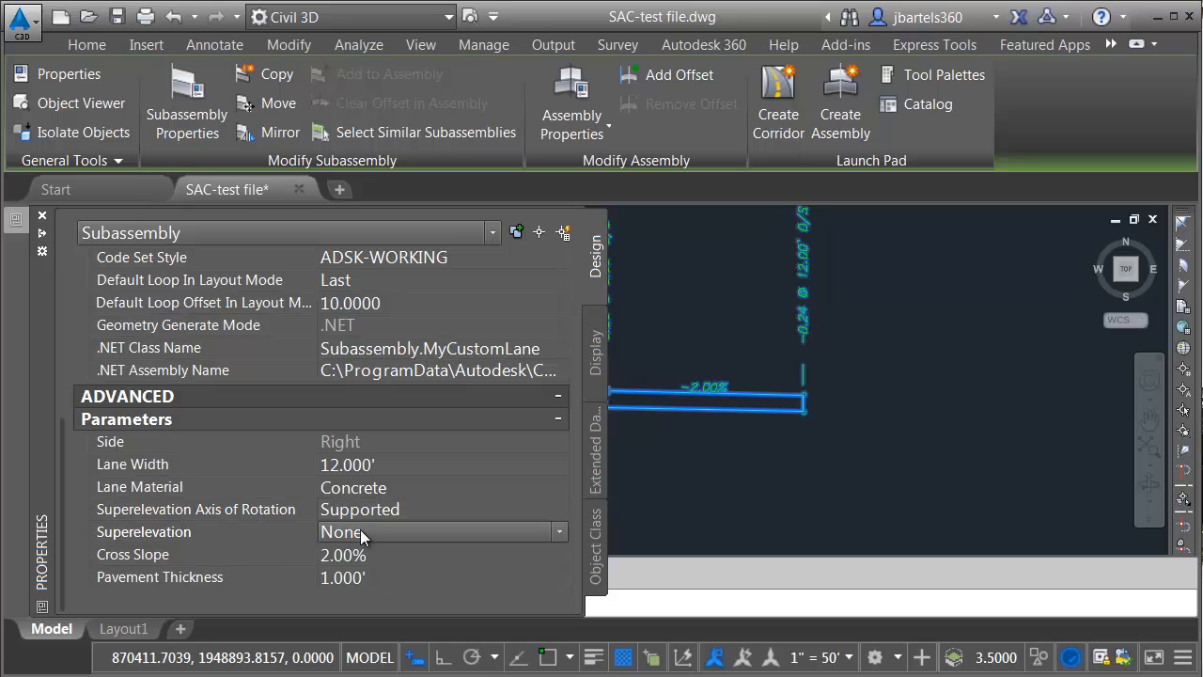
pyautogui.click(360, 531)
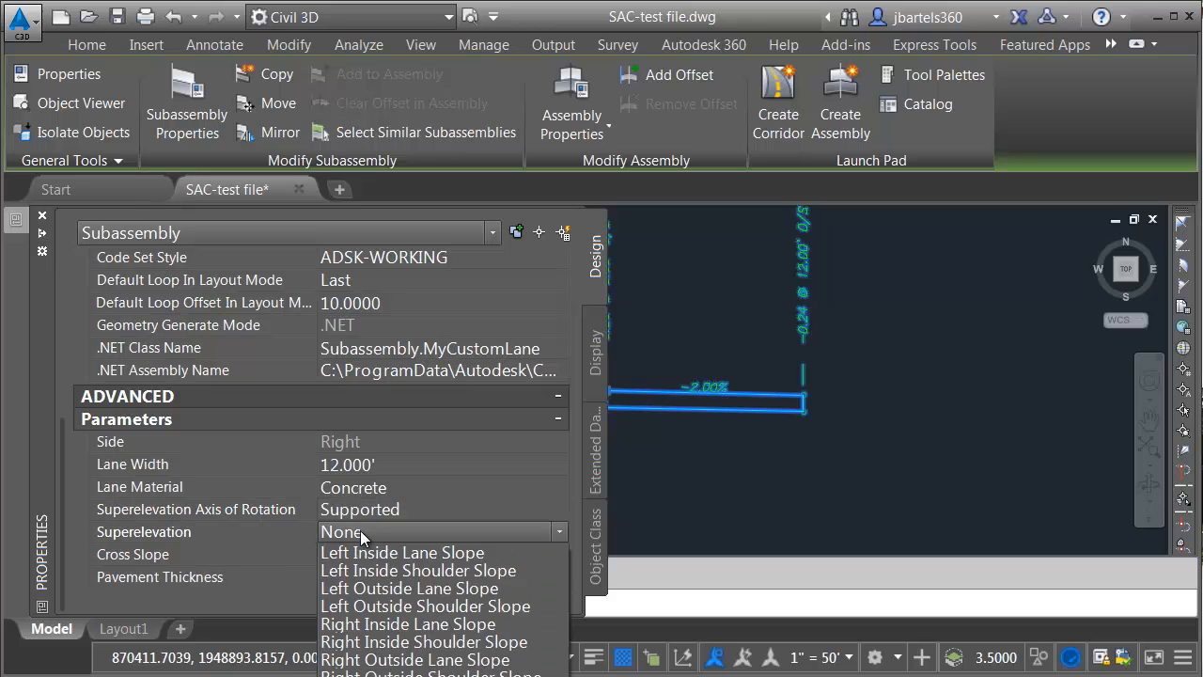
pyautogui.click(376, 659)
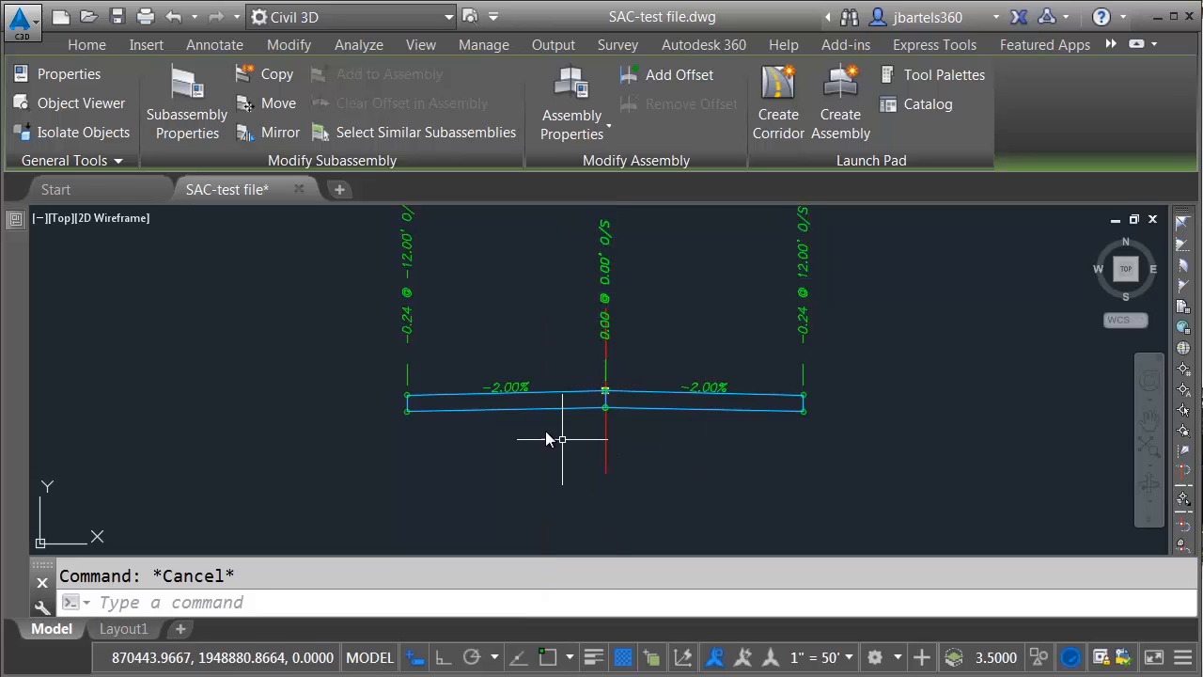
# Set the assembly's left MyCustomLane to Superelevation Axis of Rotation Supported and Superelevation Left Outside Lane Slope
pyautogui.moveTo(15, 225)
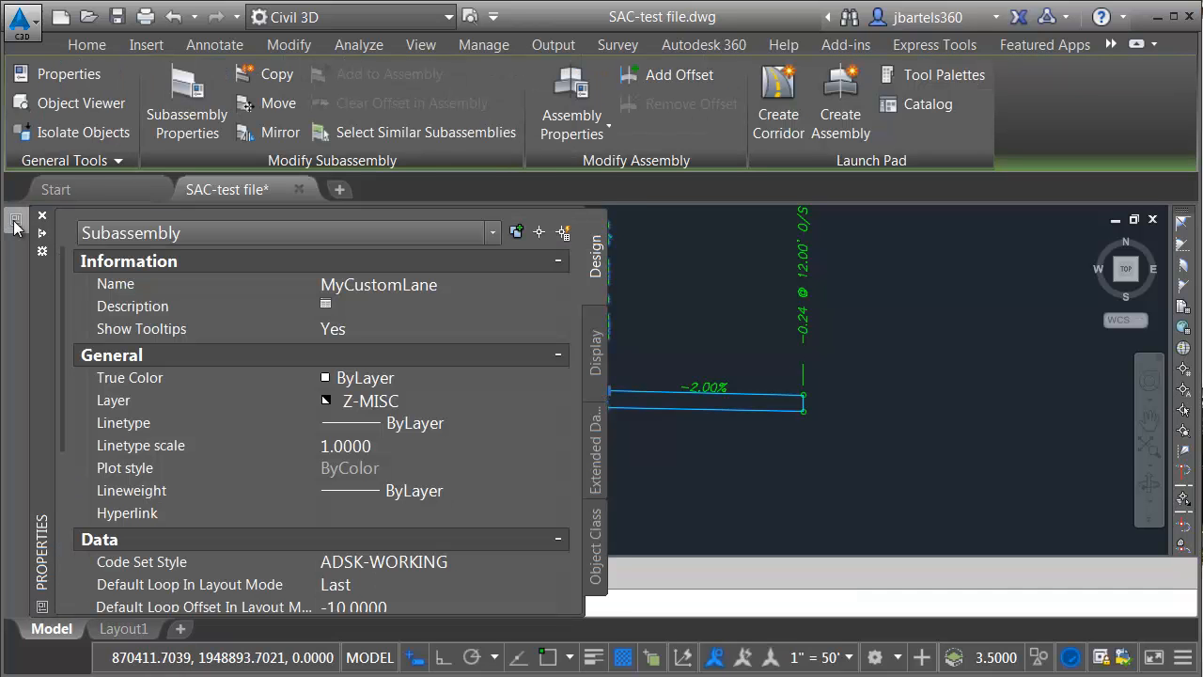
pyautogui.moveTo(62, 270); pyautogui.dragTo(75, 490)
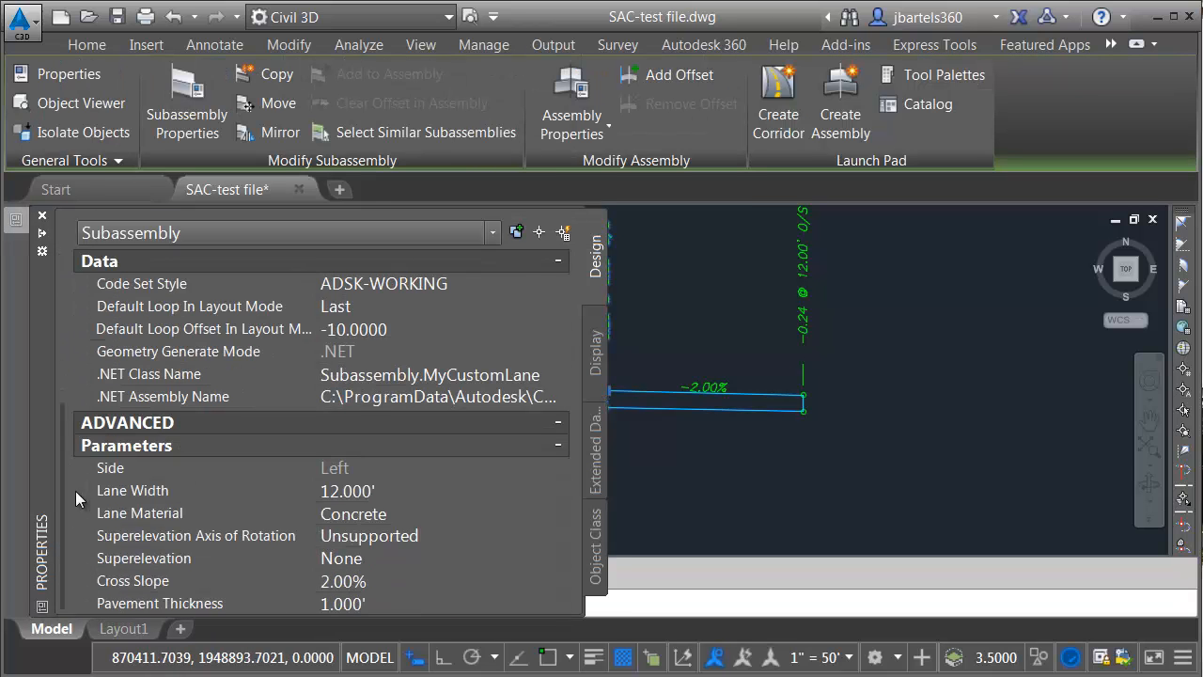
pyautogui.click(376, 536)
pyautogui.click(376, 535)
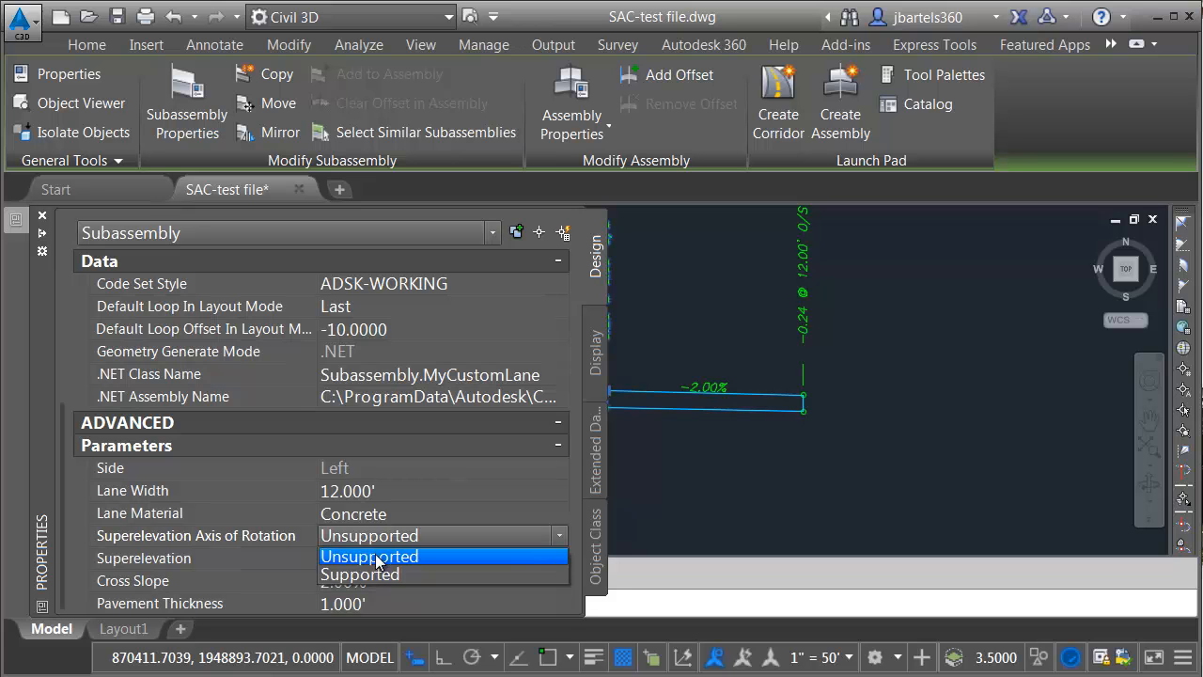
pyautogui.click(377, 571)
pyautogui.click(379, 557)
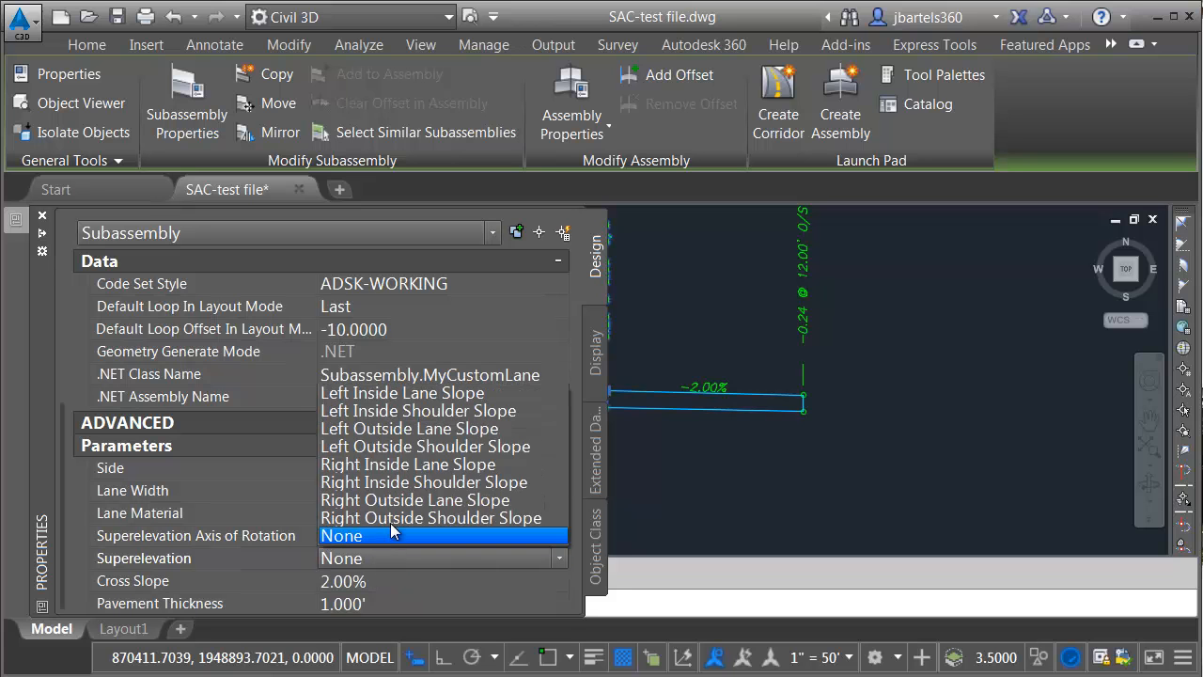
pyautogui.click(388, 428)
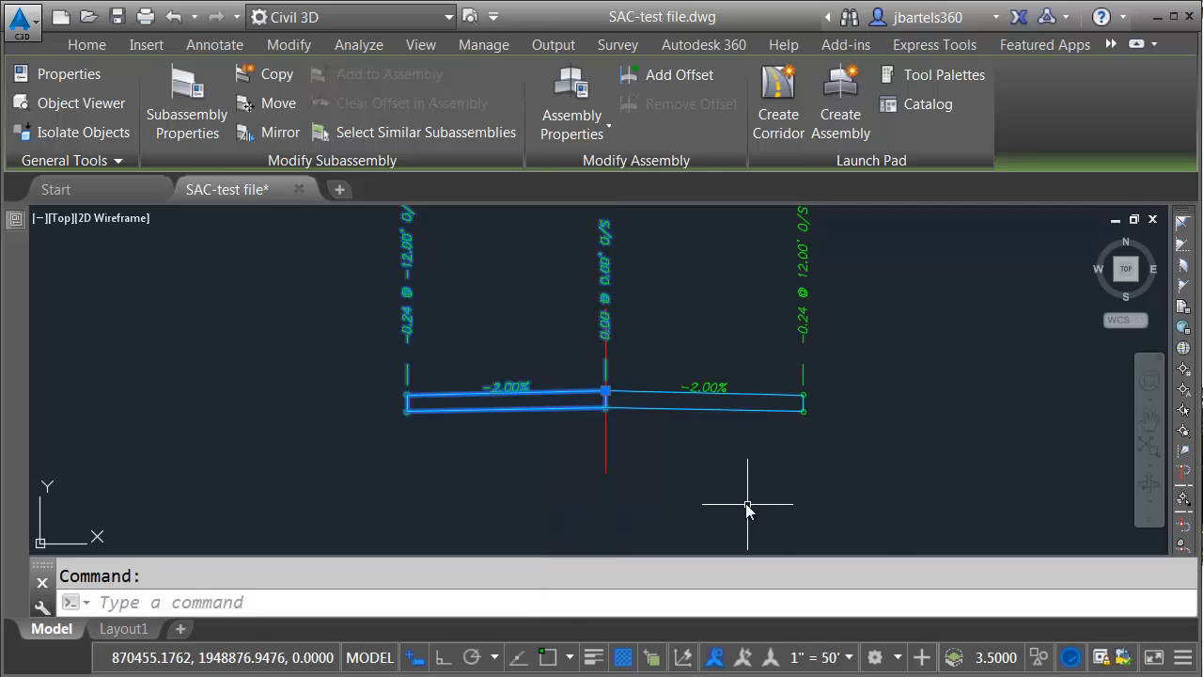
pyautogui.press('Escape')
# Rebuild the First Street corridor with the assembly's new superelevation settings
pyautogui.scroll(-6, 711, 489)
pyautogui.moveTo(521, 451)
pyautogui.mouseDown(button='middle')
pyautogui.moveTo(711, 329)
pyautogui.moveTo(752, 322)
pyautogui.mouseUp(button='middle')
pyautogui.scroll(2, 560, 486)
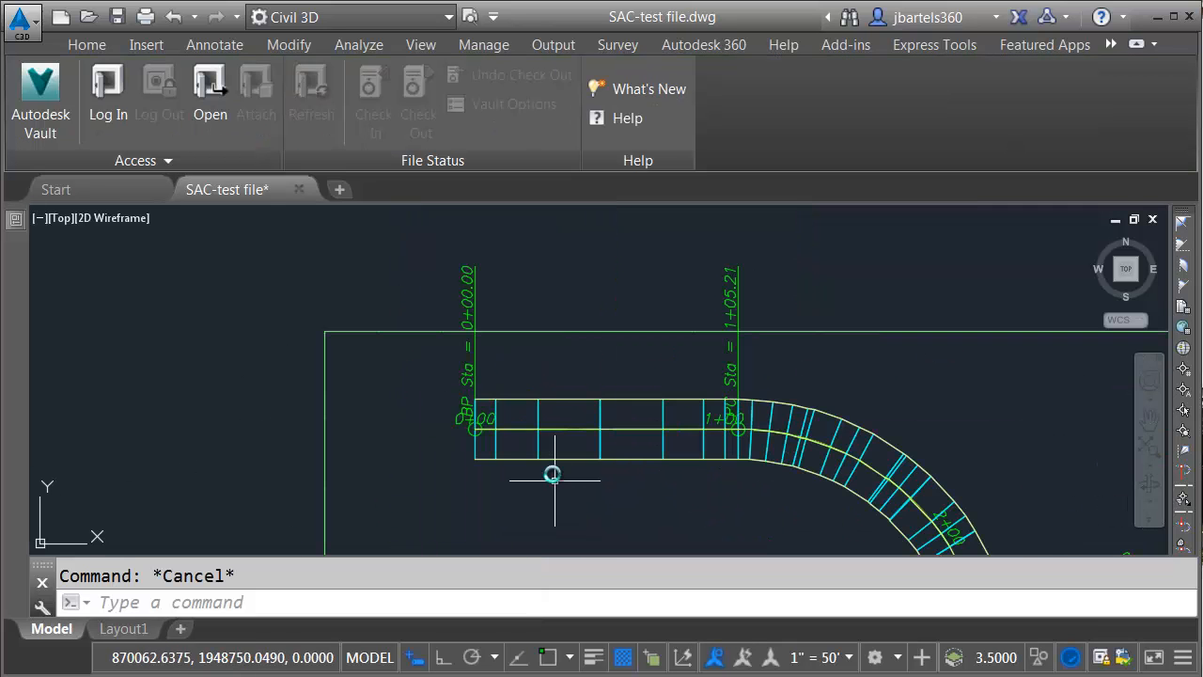
pyautogui.click(560, 403)
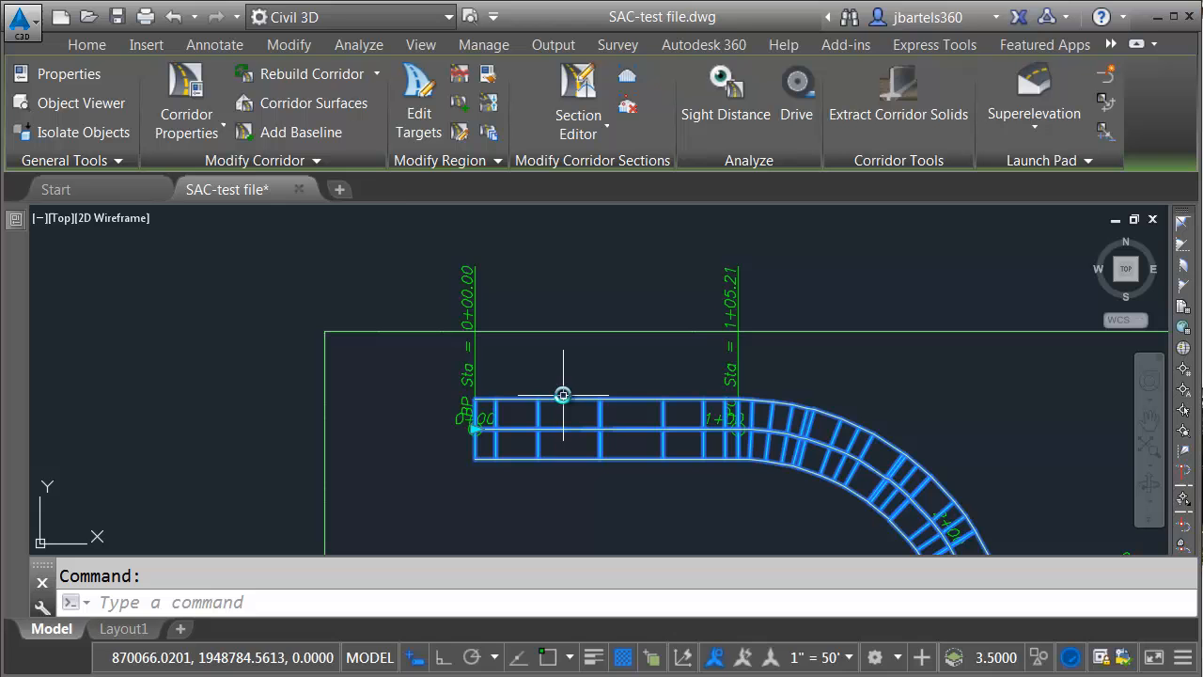
pyautogui.click(319, 80)
pyautogui.press('Escape')
# Step through the corridor's sections in the Section Editor from station 0+00 through both curves, examining the superelevated slopes of both lanes
pyautogui.scroll(3, 475, 428)
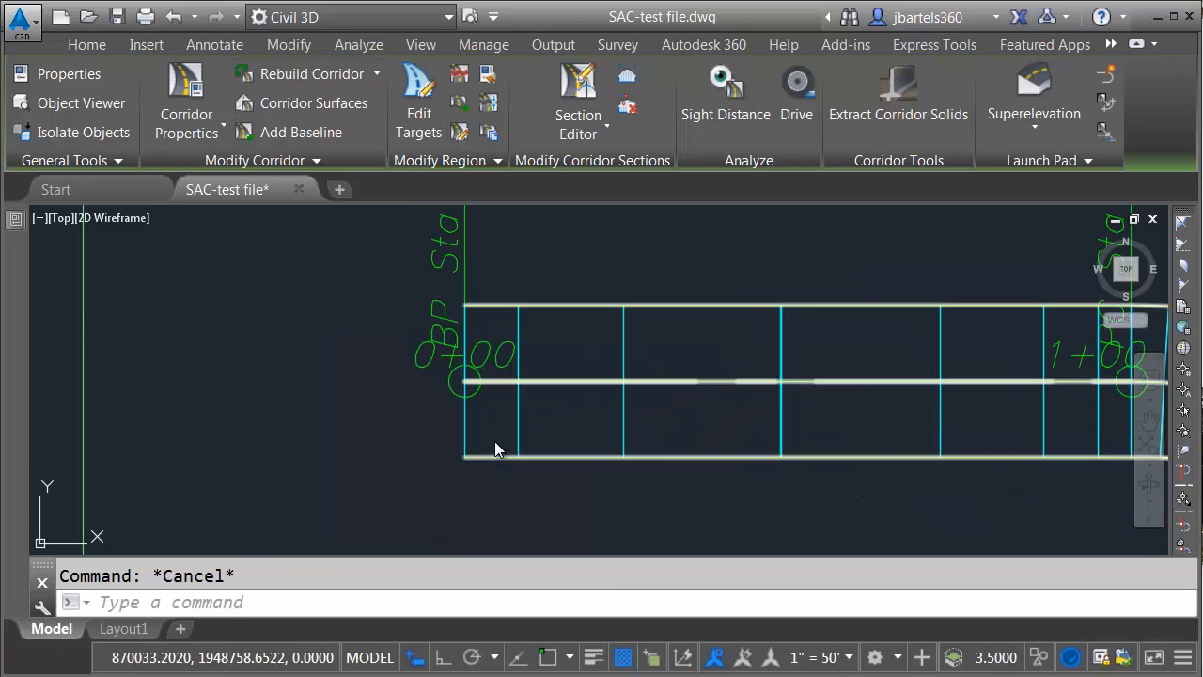
pyautogui.click(464, 423)
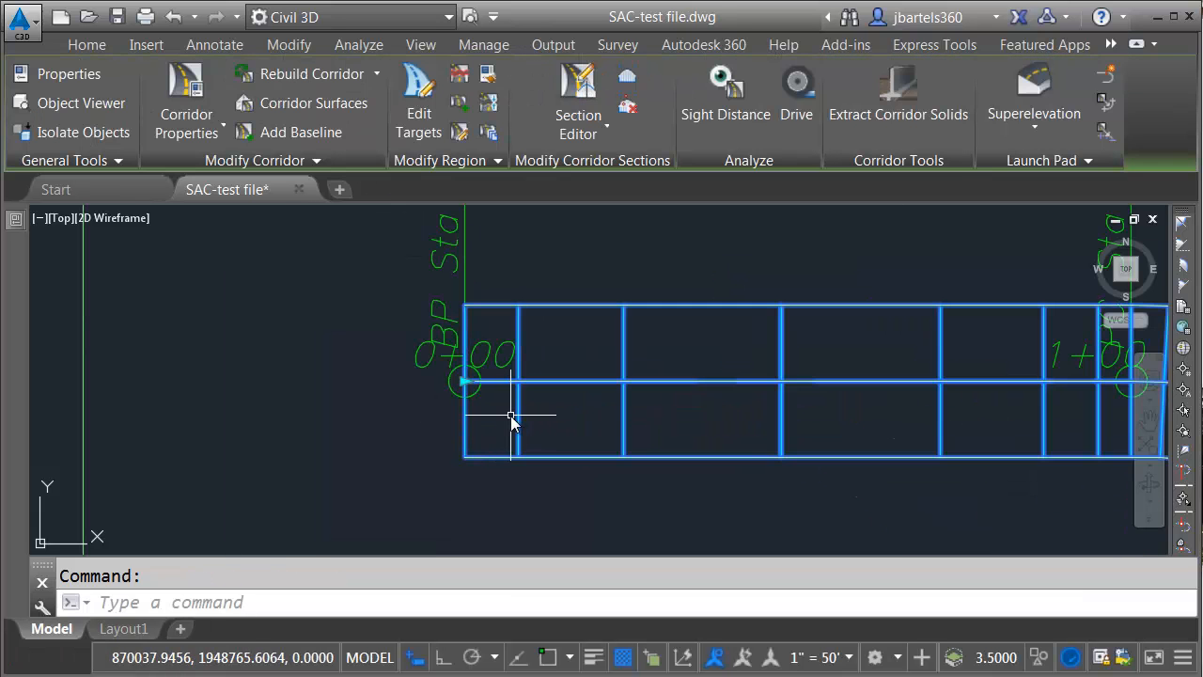
pyautogui.click(578, 104)
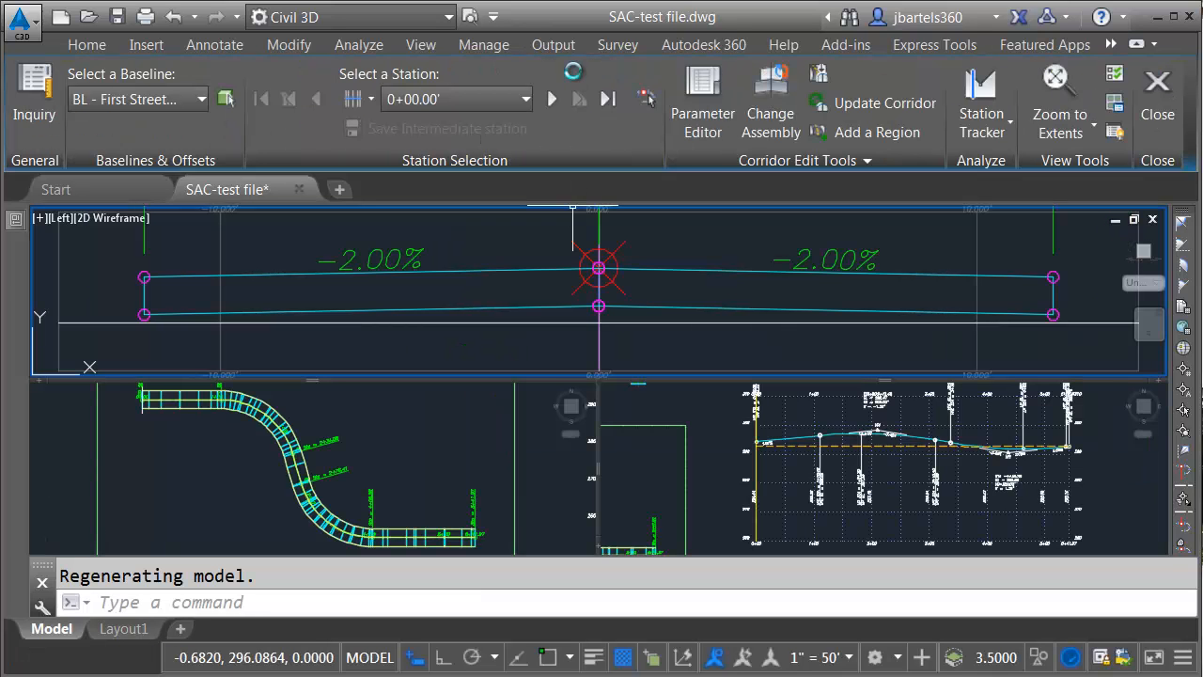
pyautogui.click(553, 100)
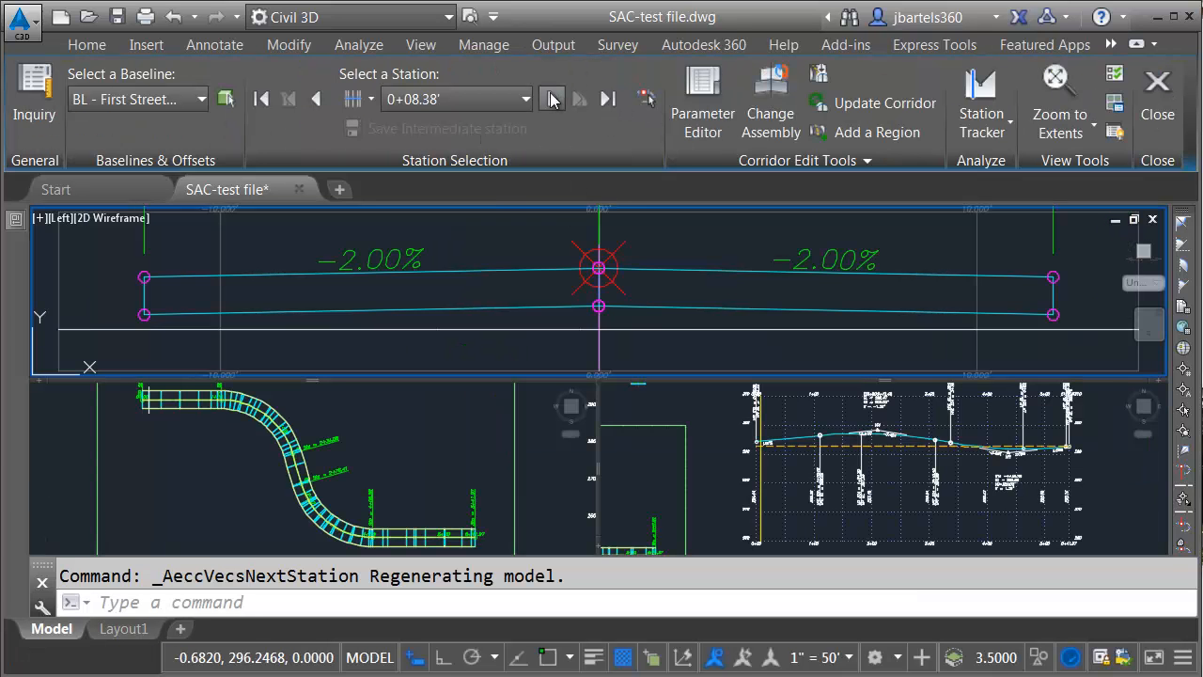
pyautogui.click(552, 100)
pyautogui.click(552, 99)
pyautogui.click(552, 100)
pyautogui.click(552, 100)
pyautogui.click(553, 99)
pyautogui.click(553, 100)
pyautogui.click(552, 100)
pyautogui.click(552, 100)
pyautogui.click(552, 100)
pyautogui.click(553, 100)
pyautogui.click(552, 100)
pyautogui.click(552, 99)
pyautogui.click(553, 100)
pyautogui.click(552, 99)
pyautogui.click(553, 99)
pyautogui.click(553, 99)
pyautogui.click(552, 99)
pyautogui.click(553, 99)
pyautogui.click(553, 100)
pyautogui.click(552, 99)
pyautogui.click(552, 100)
pyautogui.click(553, 100)
pyautogui.click(552, 100)
pyautogui.click(552, 100)
pyautogui.click(552, 100)
pyautogui.click(552, 99)
pyautogui.click(552, 99)
pyautogui.click(552, 100)
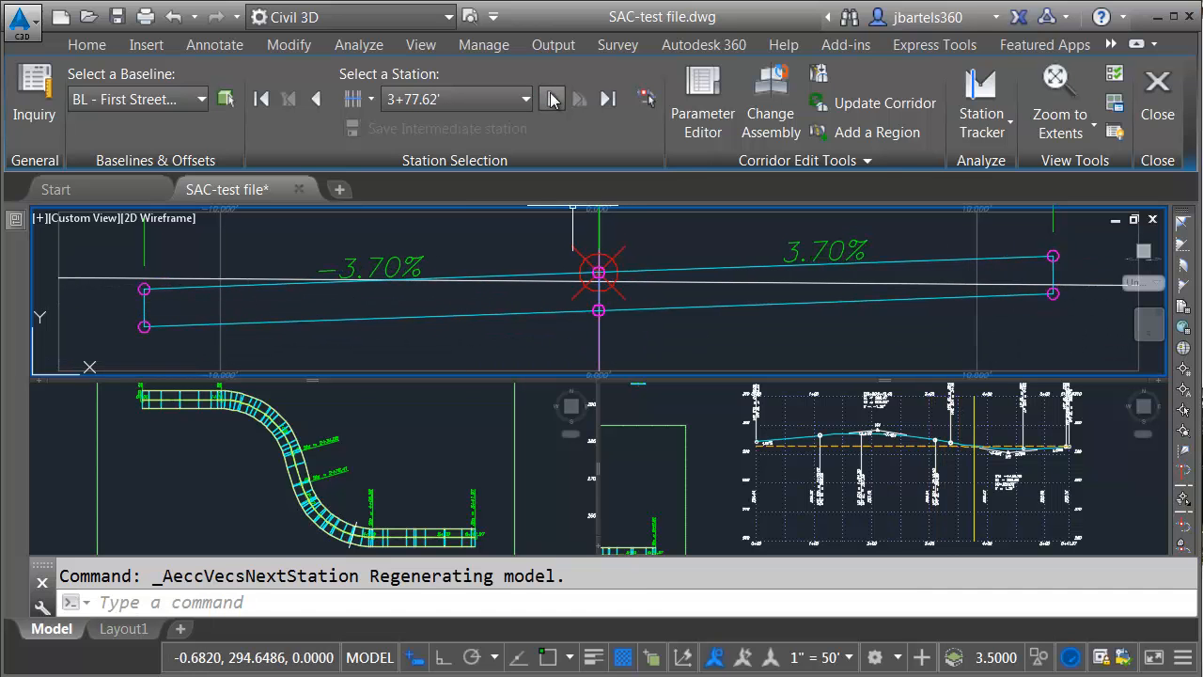
pyautogui.click(552, 99)
pyautogui.click(552, 100)
pyautogui.click(552, 100)
pyautogui.click(553, 100)
pyautogui.click(553, 99)
pyautogui.click(553, 99)
pyautogui.click(552, 100)
pyautogui.click(553, 100)
pyautogui.click(552, 99)
pyautogui.click(1158, 87)
pyautogui.scroll(-3, 666, 330)
pyautogui.moveTo(917, 404); pyautogui.dragTo(510, 401, button='middle')
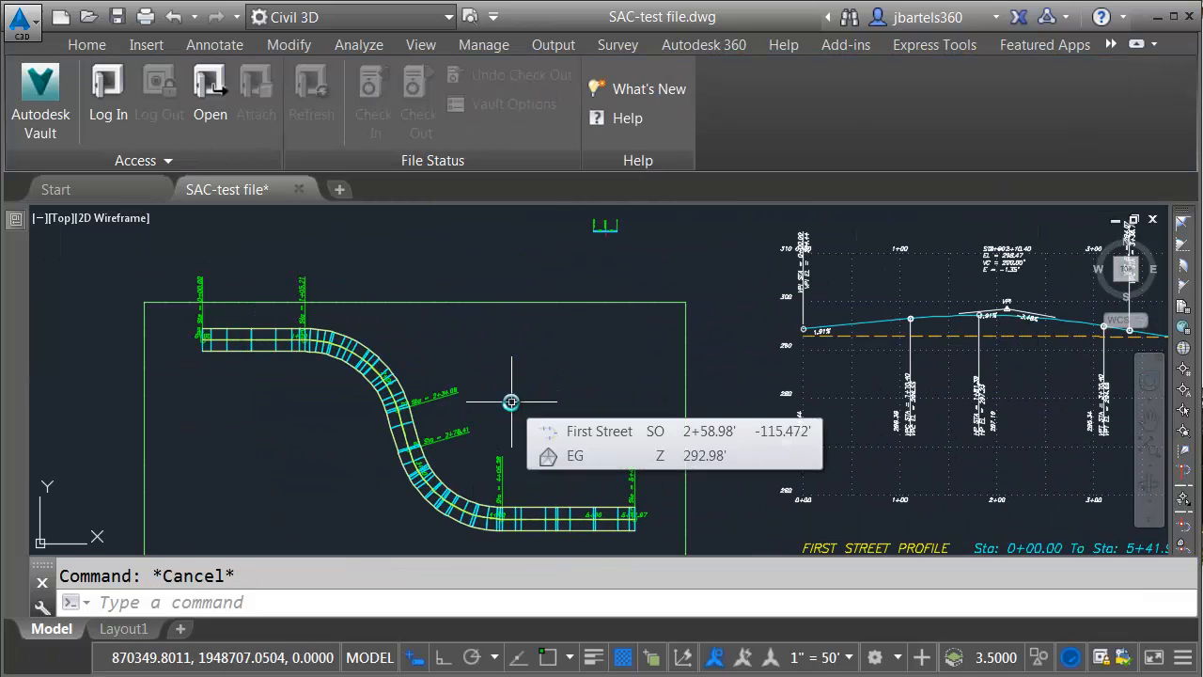